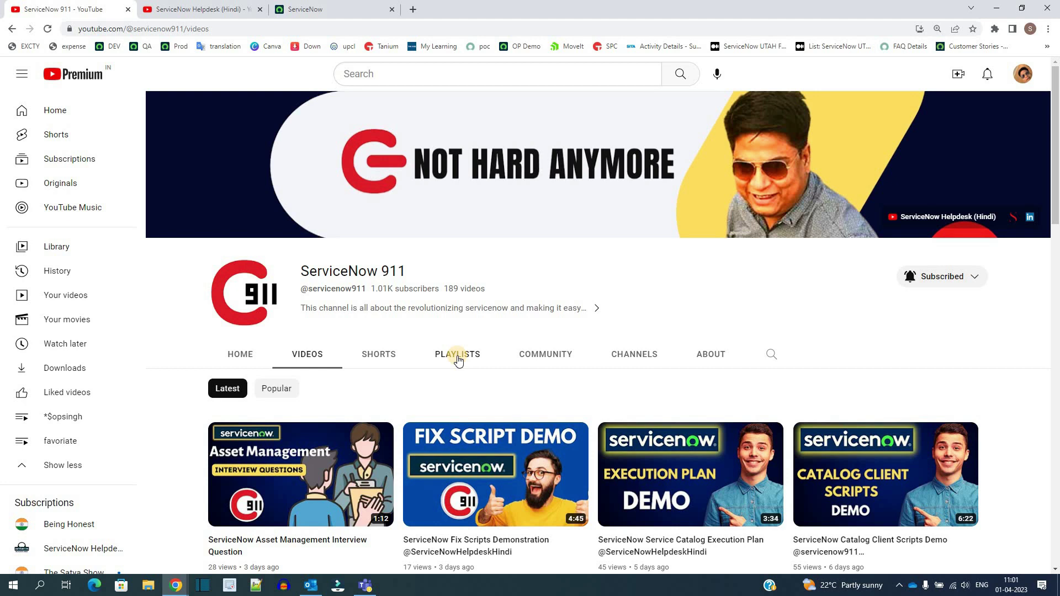
Open the ServiceNow 911 channel's Service Catalog playlist and look through its videos.
left_click(458, 356)
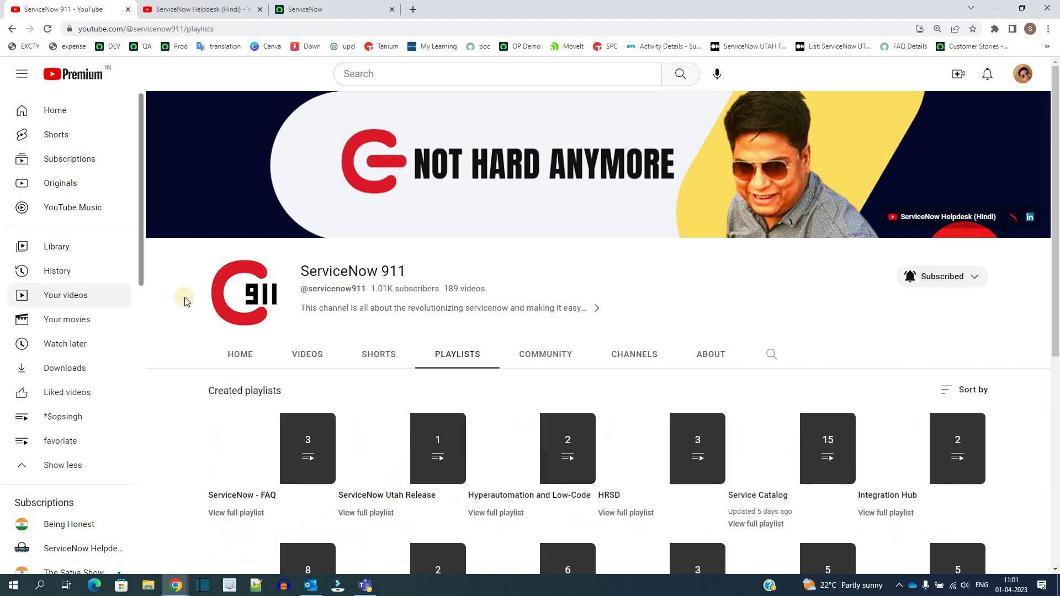
scroll(185, 297, "down", 4)
scroll(185, 297, "up", 4)
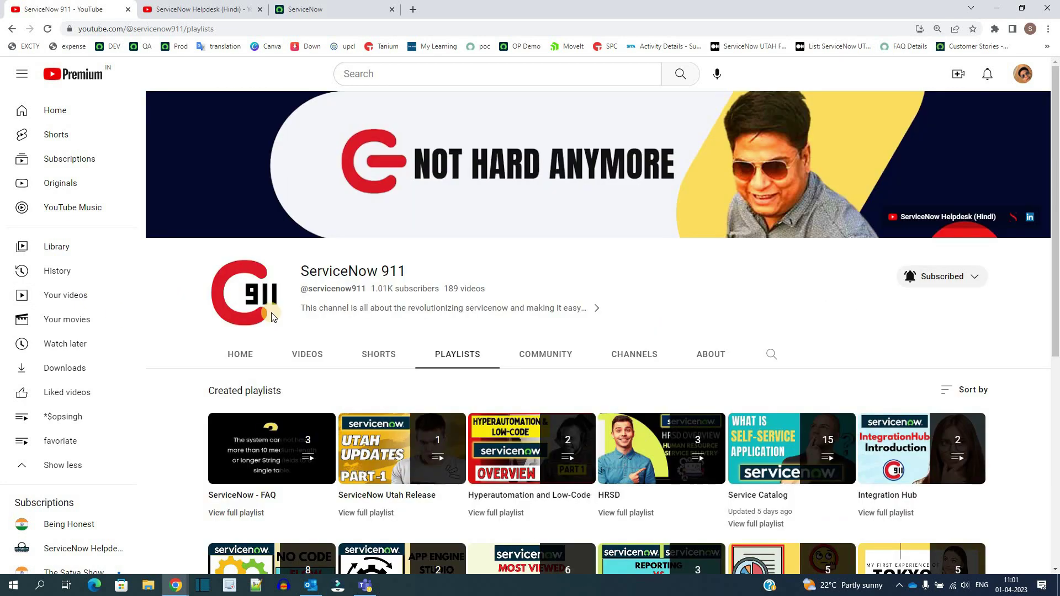
scroll(755, 366, "down", 3)
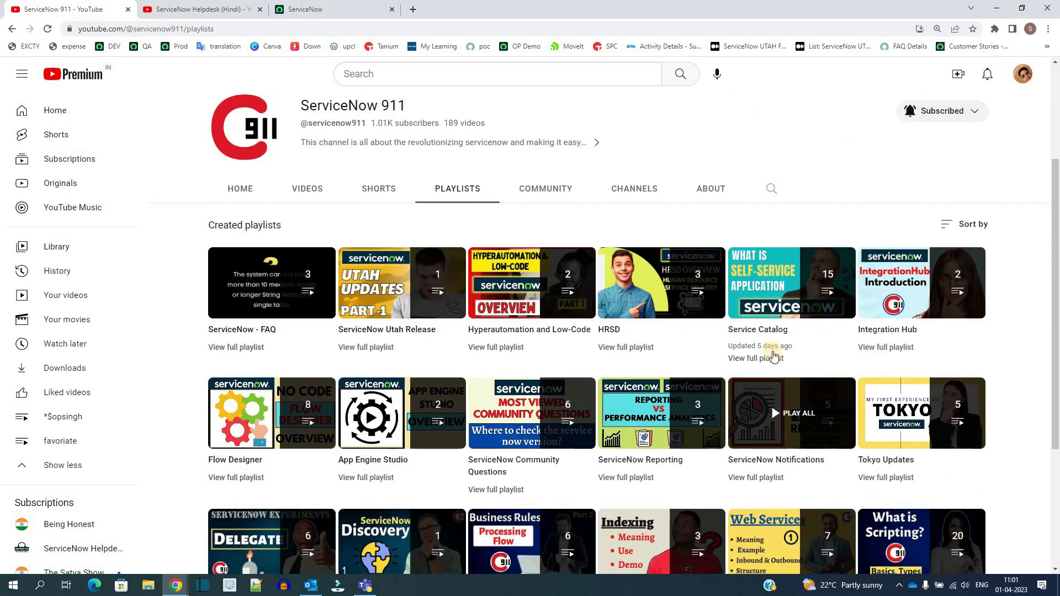
left_click(755, 360)
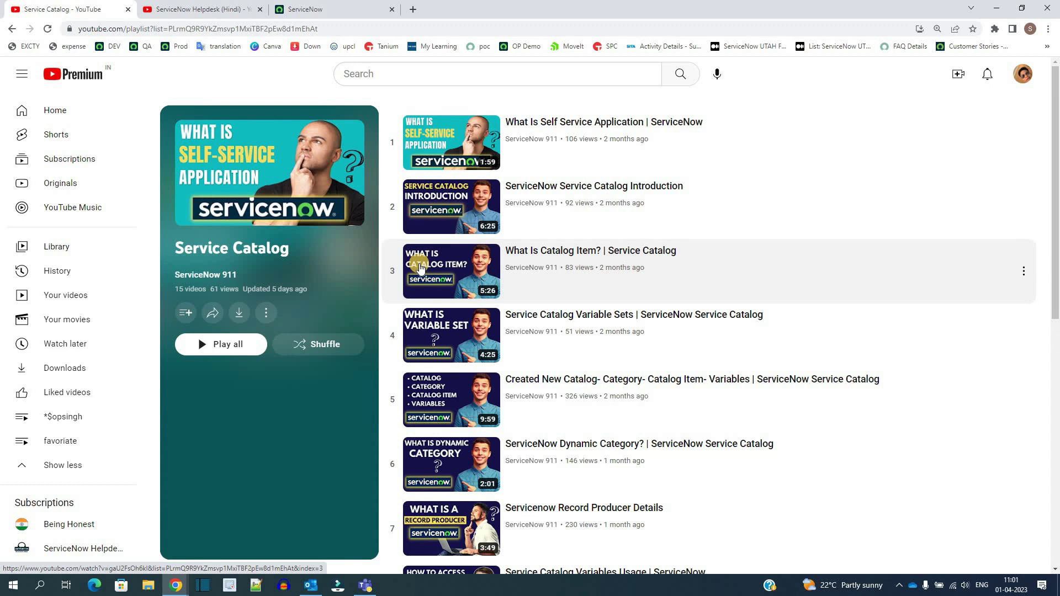
scroll(420, 268, "down", 9)
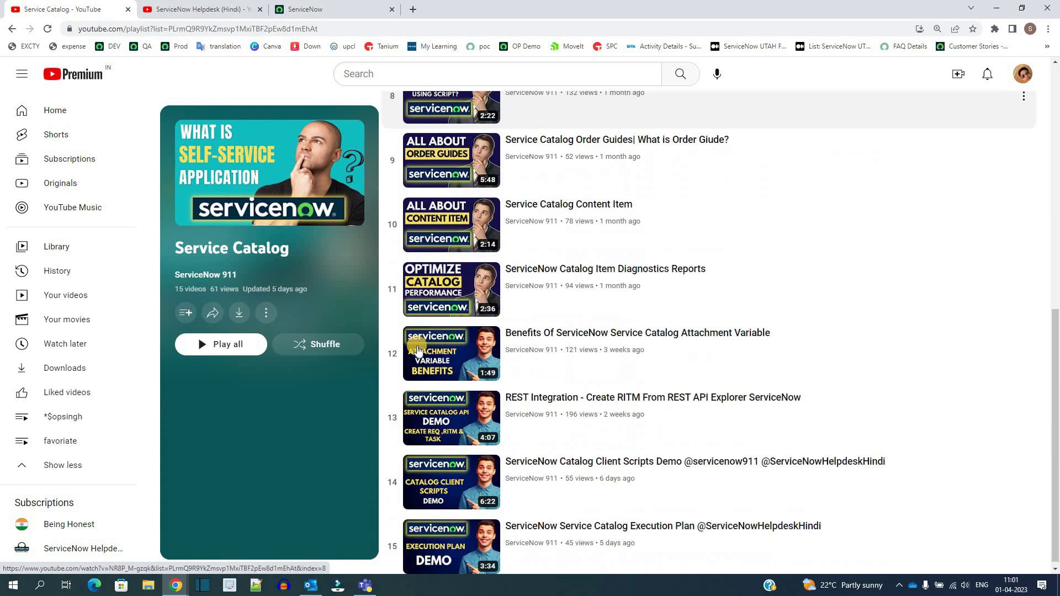
scroll(410, 461, "up", 9)
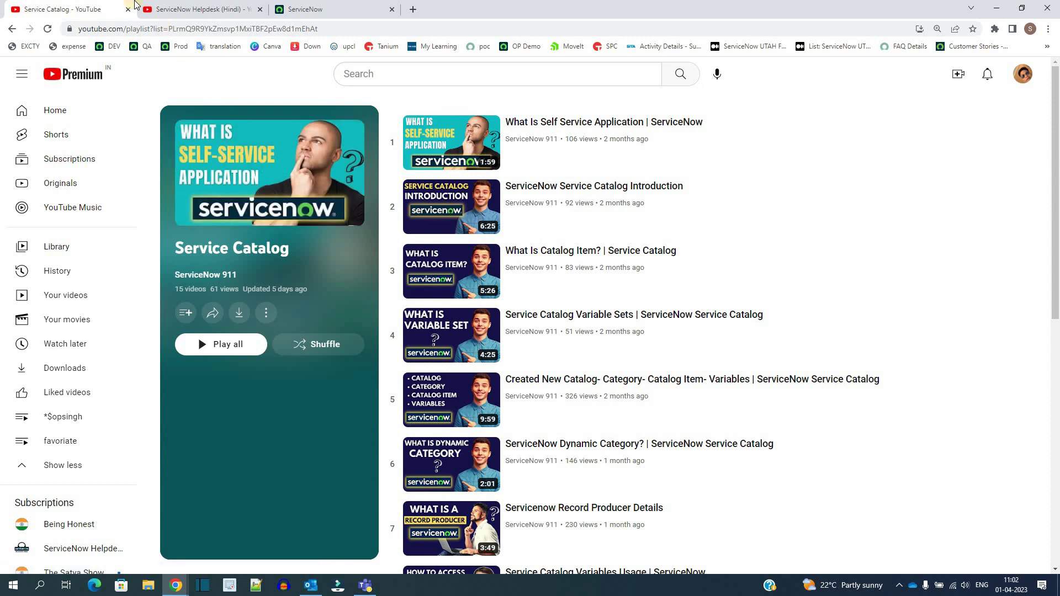
Switch to the ServiceNow Helpdesk (Hindi) channel and look through its Service Catalog playlist.
key("ctrl+Tab")
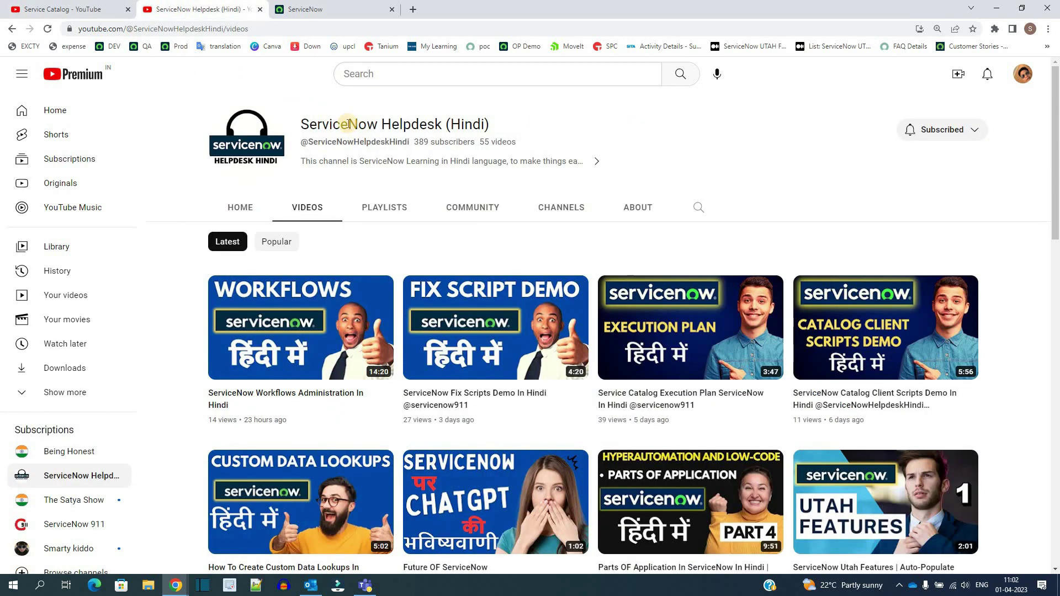
left_click(388, 208)
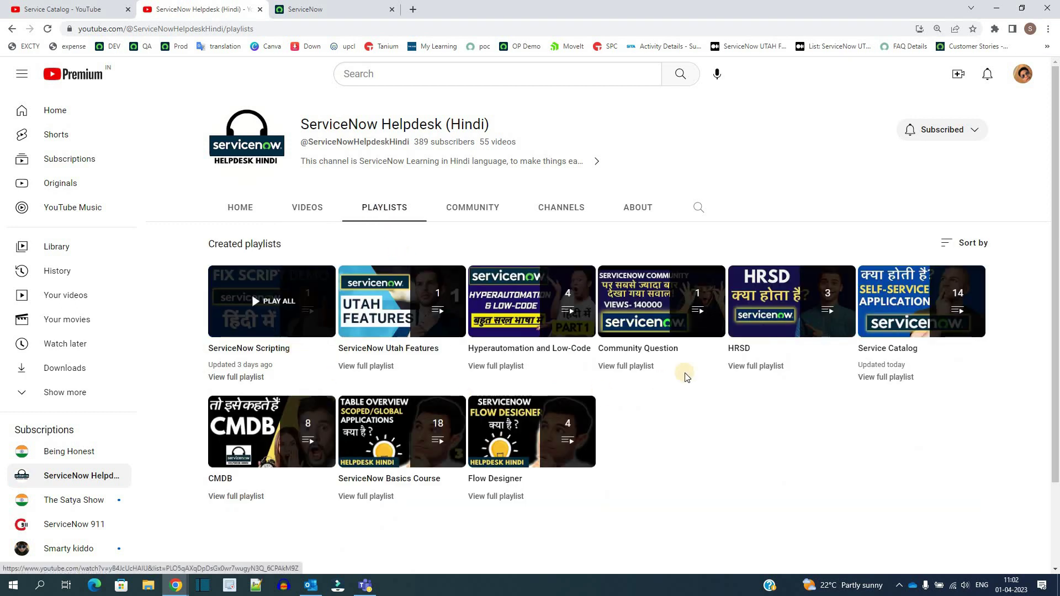
left_click(893, 381)
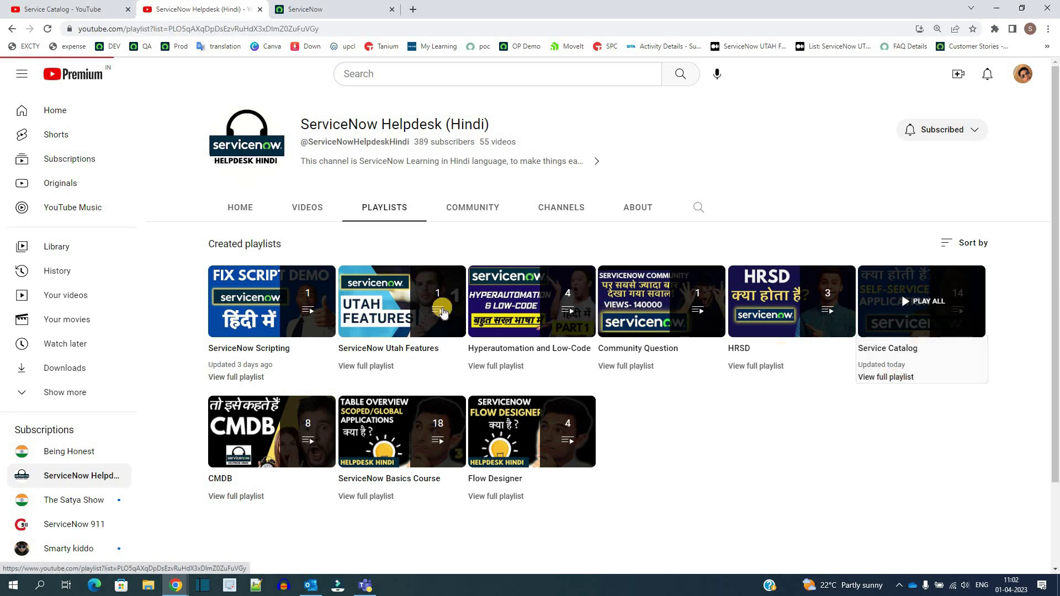
scroll(531, 304, "down", 8)
scroll(497, 276, "up", 9)
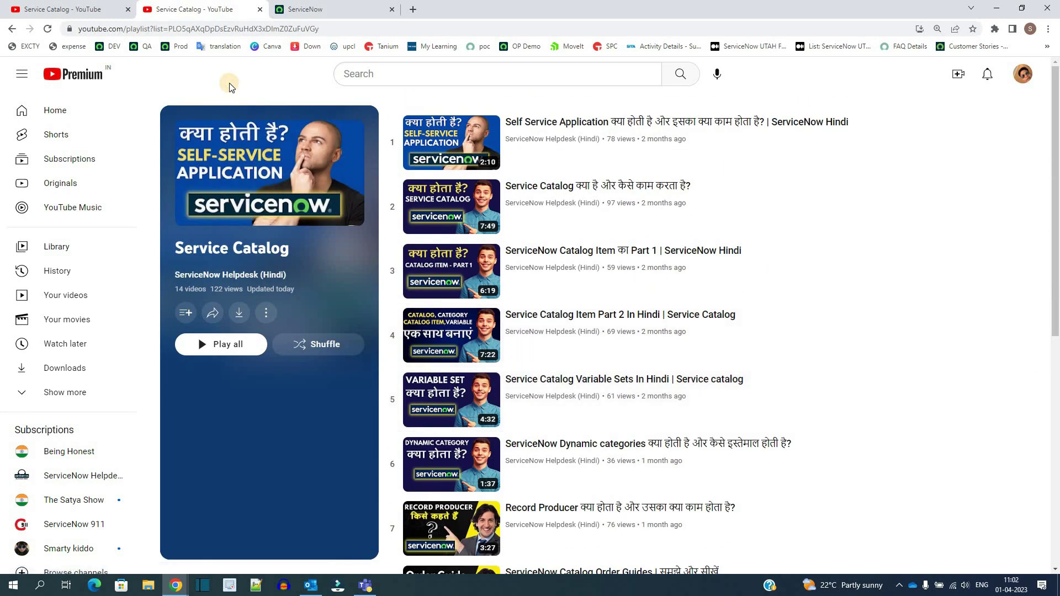
Switch to the ServiceNow instance and open the Workflow Editor from the Workflow application.
key("ctrl+Tab")
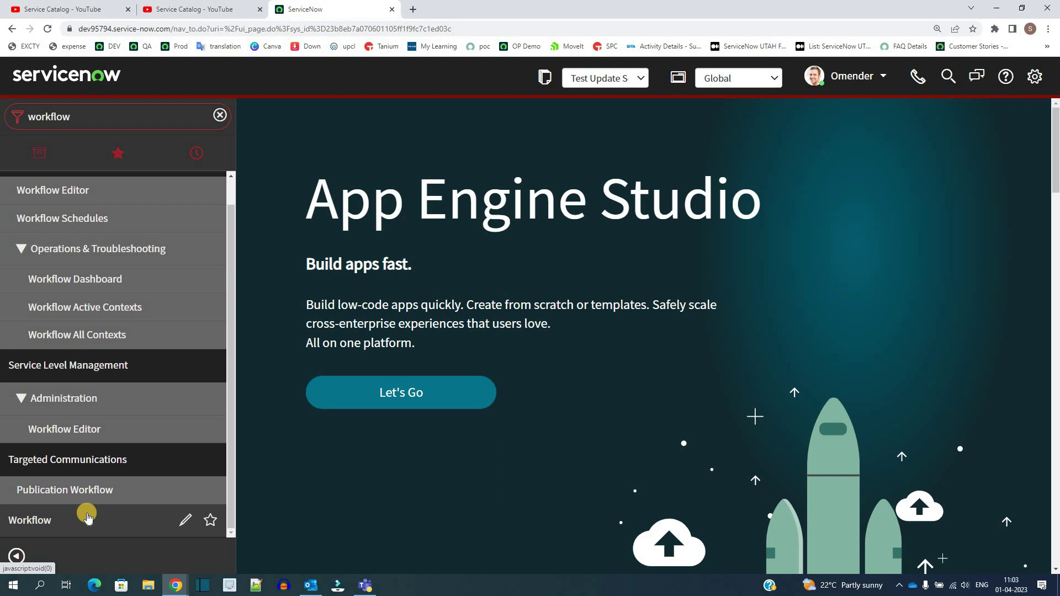
left_click(86, 515)
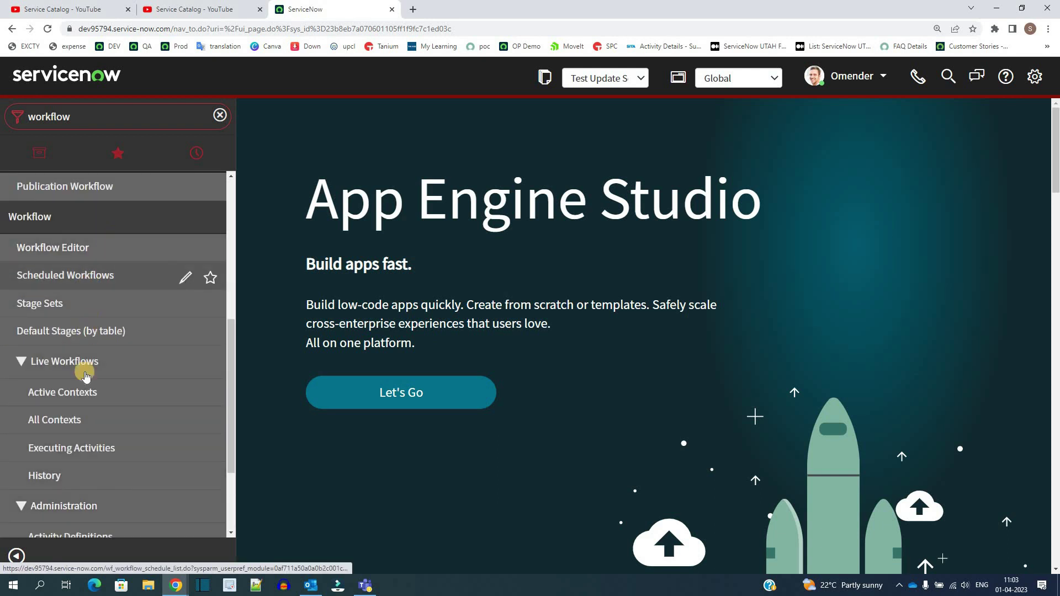
left_click(43, 249)
left_click(452, 4)
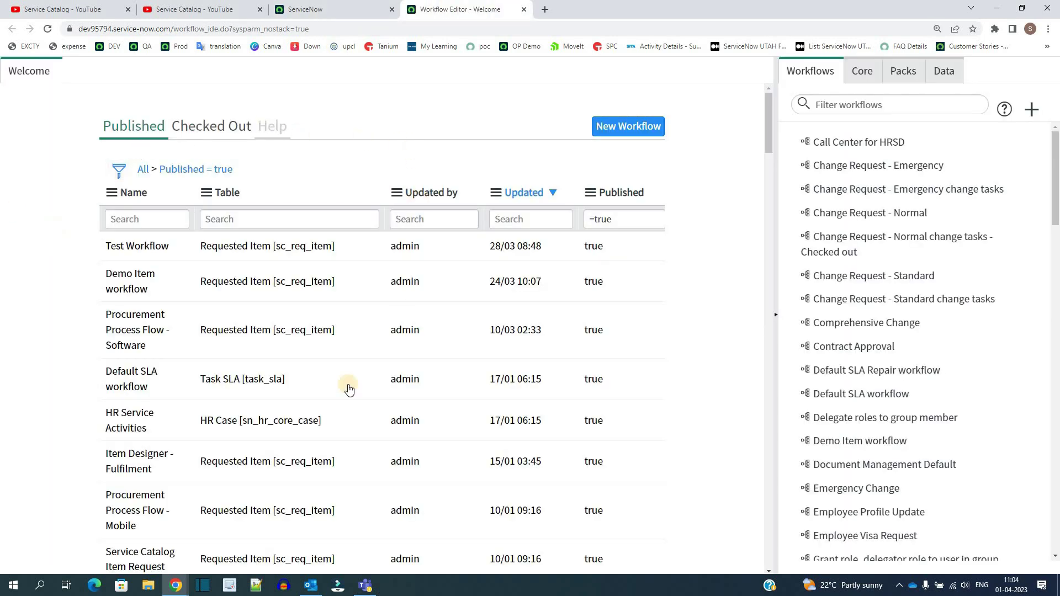
Look through the published workflows and open the Demo Item workflow.
scroll(76, 418, "down", 10)
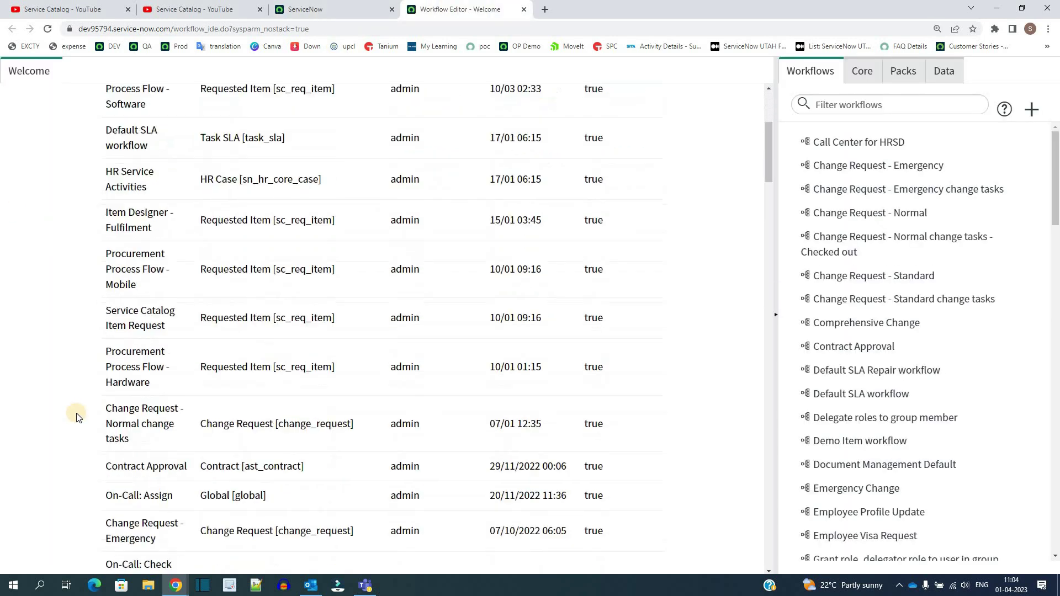
scroll(77, 415, "down", 15)
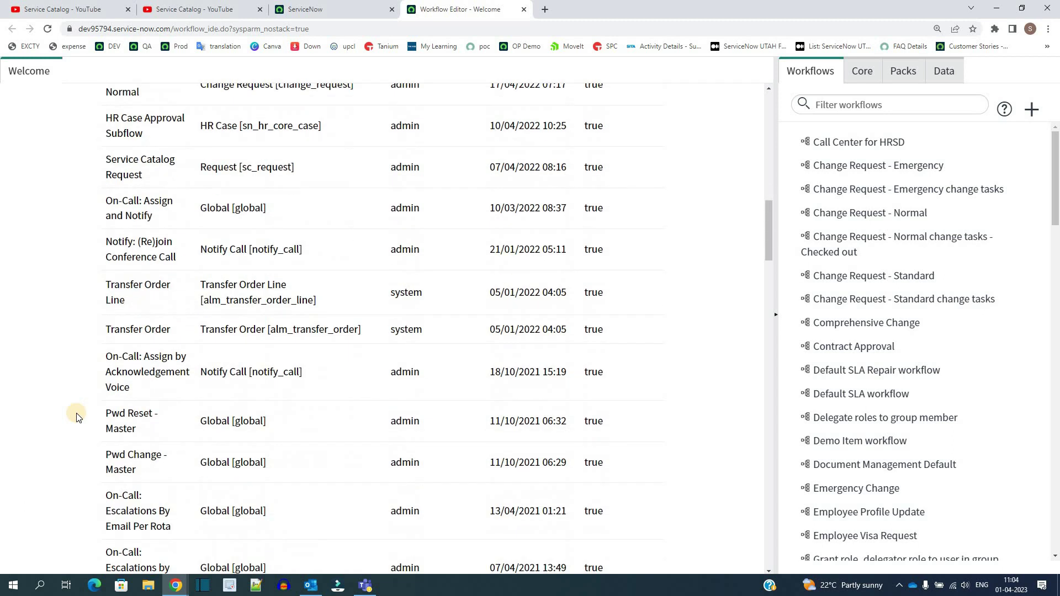
scroll(194, 295, "up", 20)
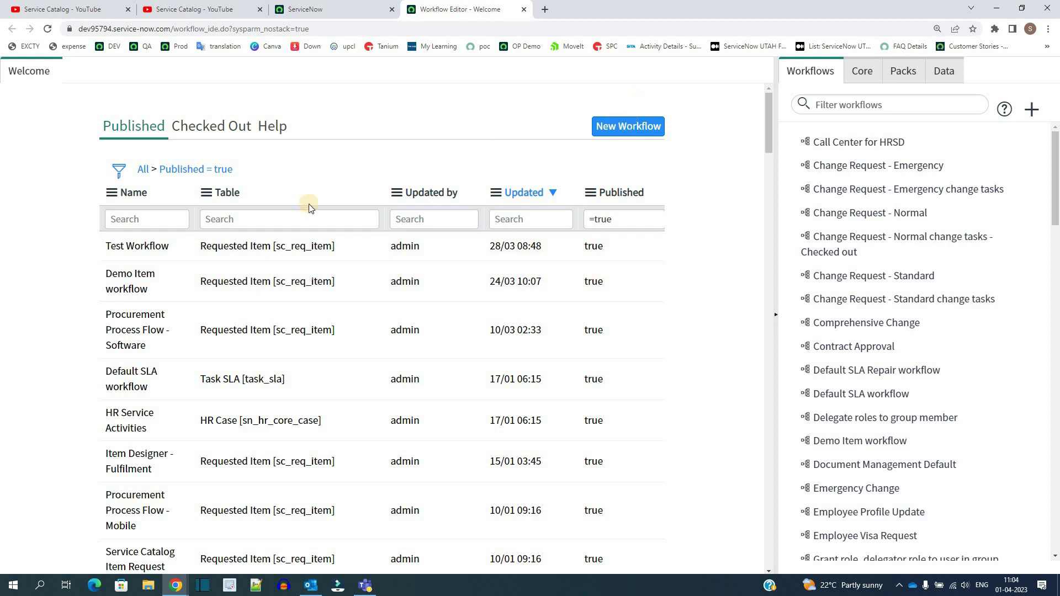
left_click(141, 281)
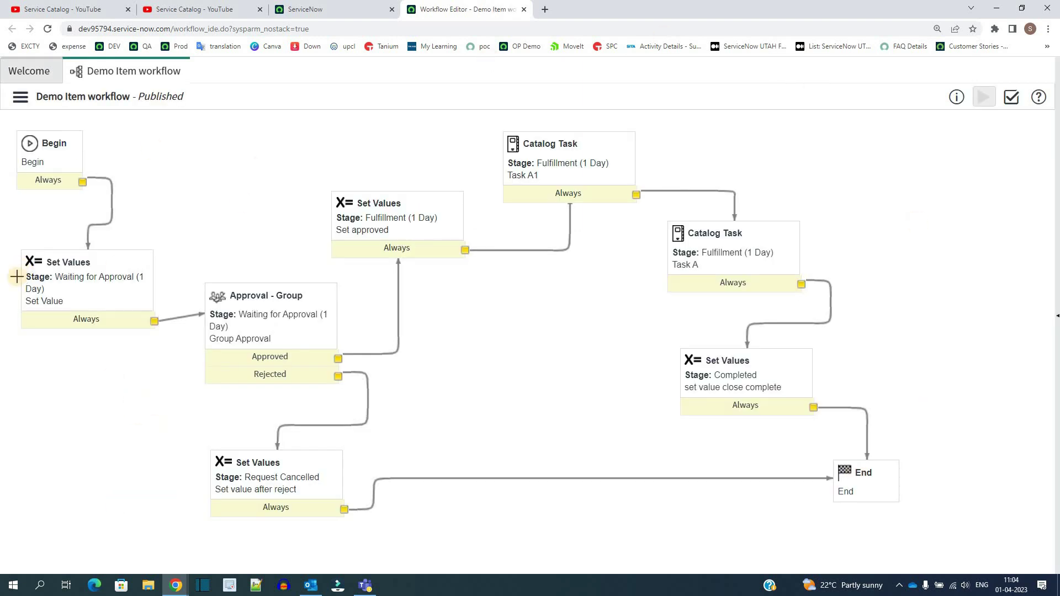
Examine the Demo Item workflow's activities from Begin to End, including the Set Values, Approval - Group and Catalog Task activities.
left_click(62, 183)
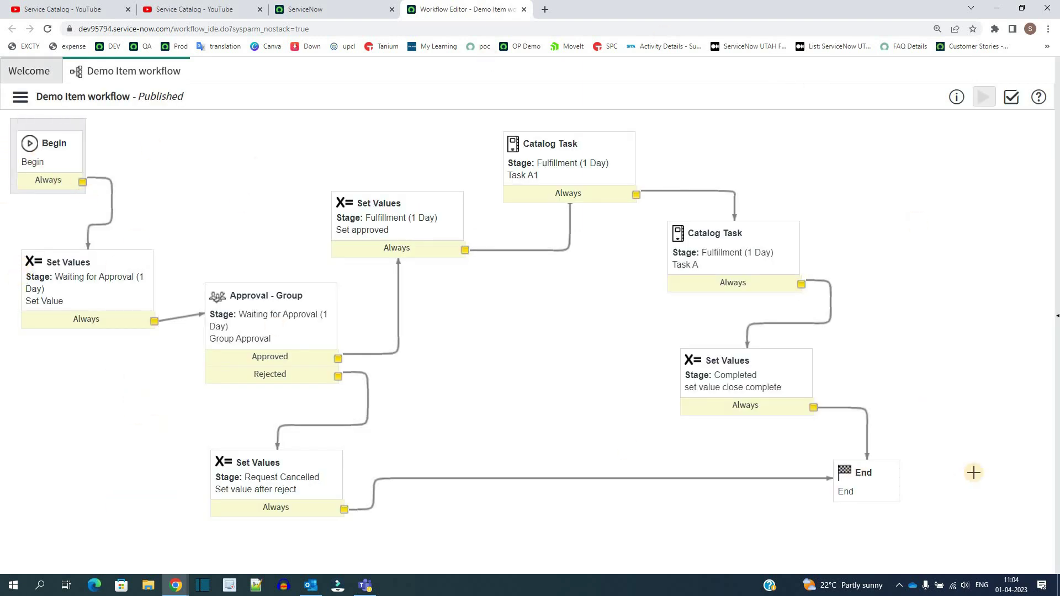
left_click(895, 497)
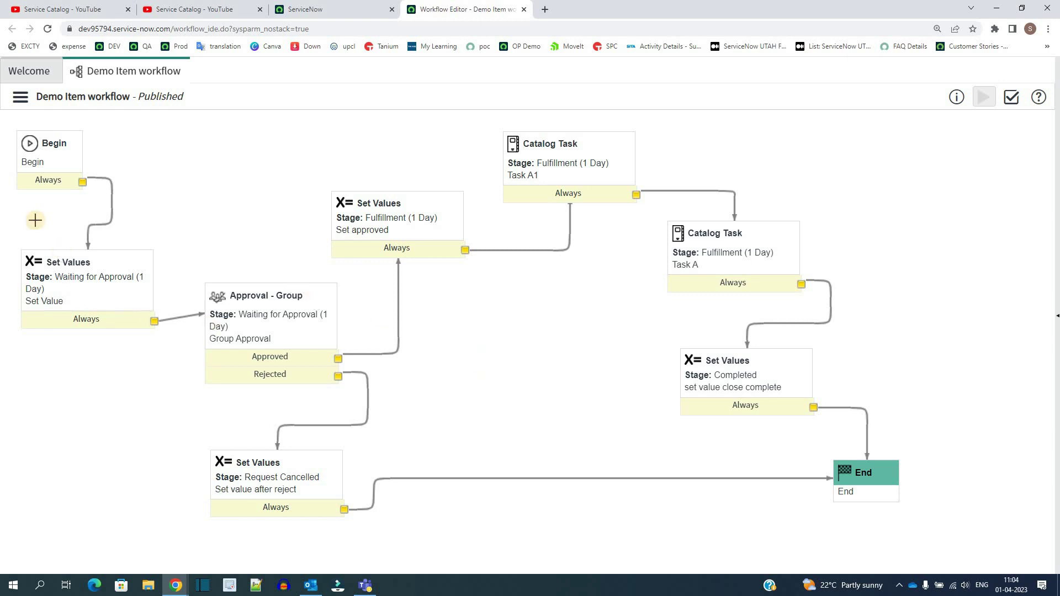
left_click(130, 318)
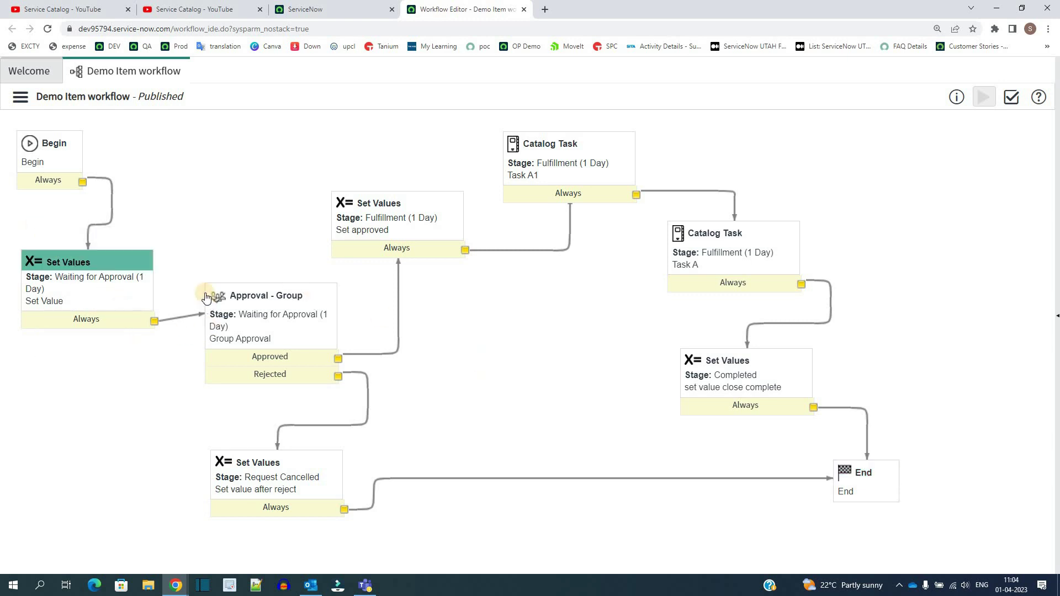
left_click(260, 268)
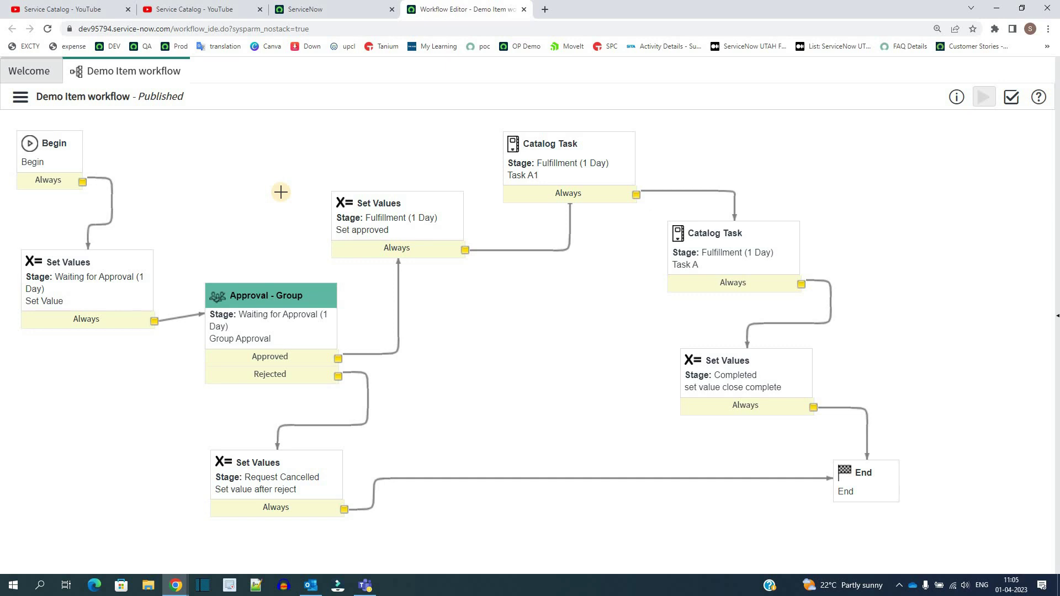
left_click(77, 292)
left_click_drag(248, 242, 251, 422)
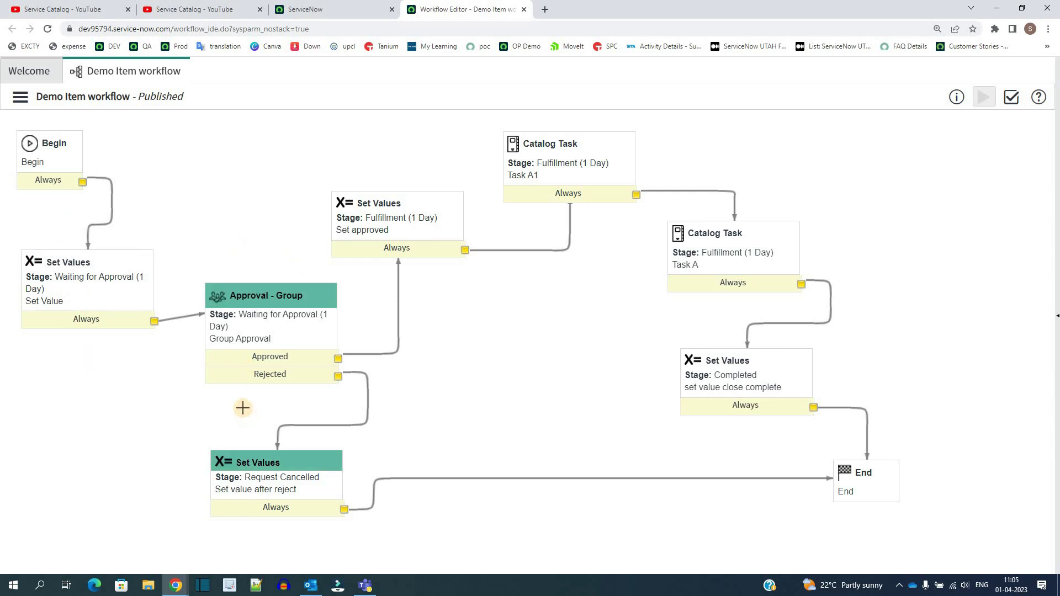
left_click_drag(500, 120, 595, 215)
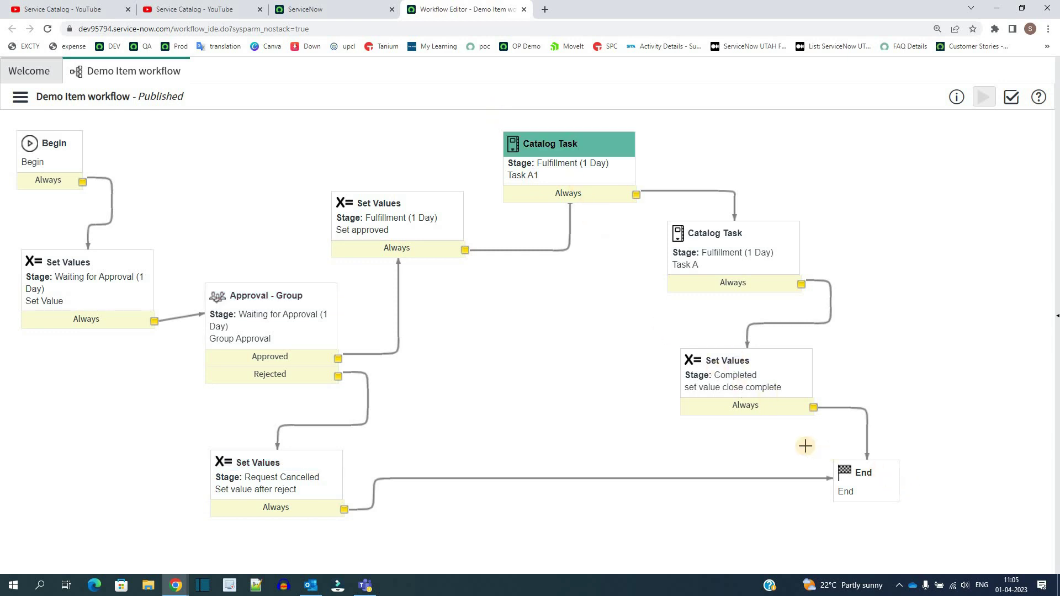
left_click_drag(805, 446, 900, 508)
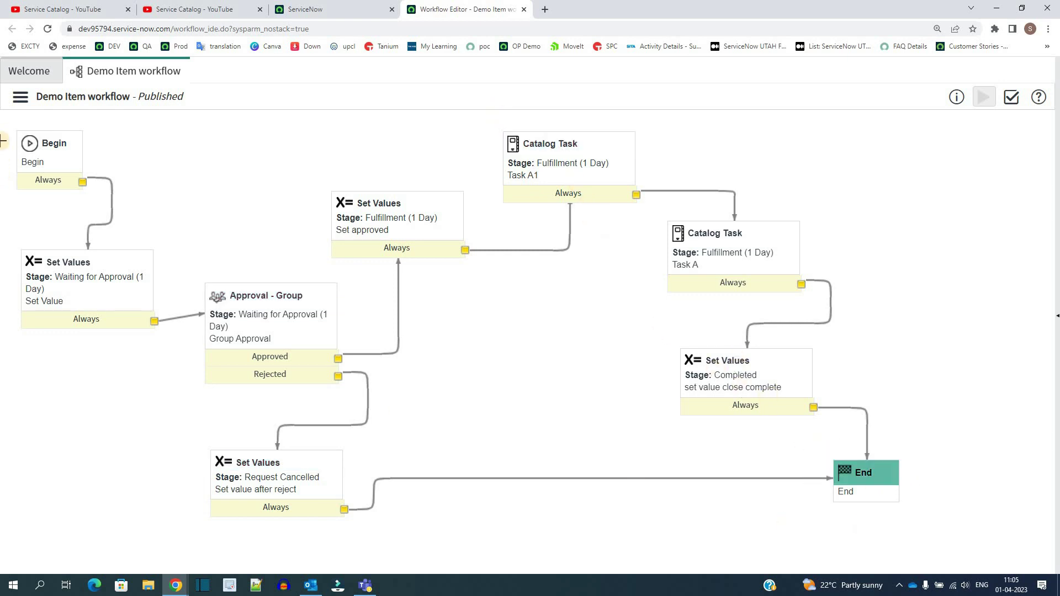
left_click_drag(4, 118, 116, 184)
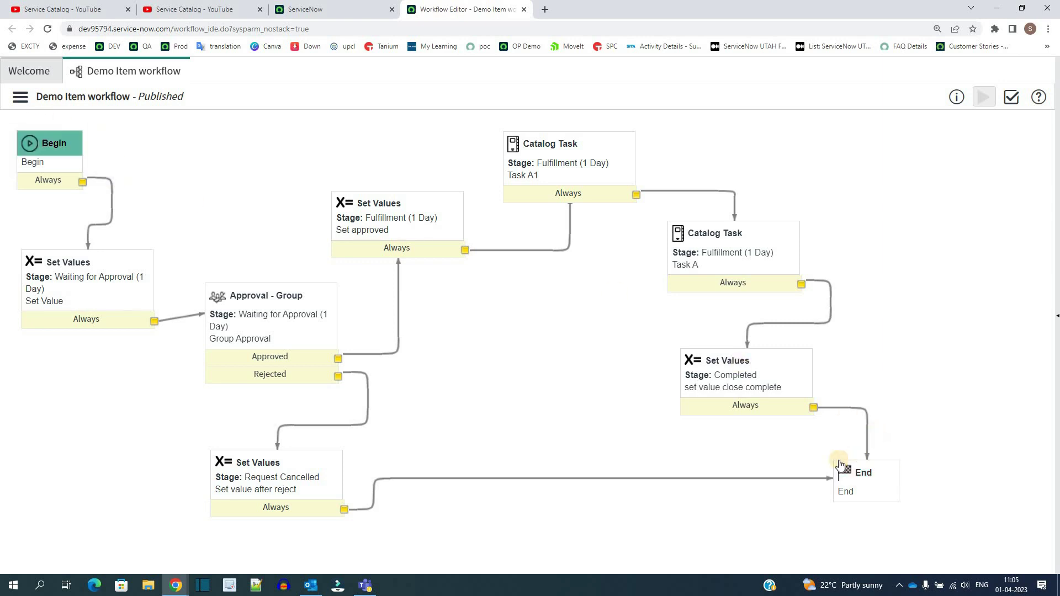
left_click_drag(813, 446, 921, 527)
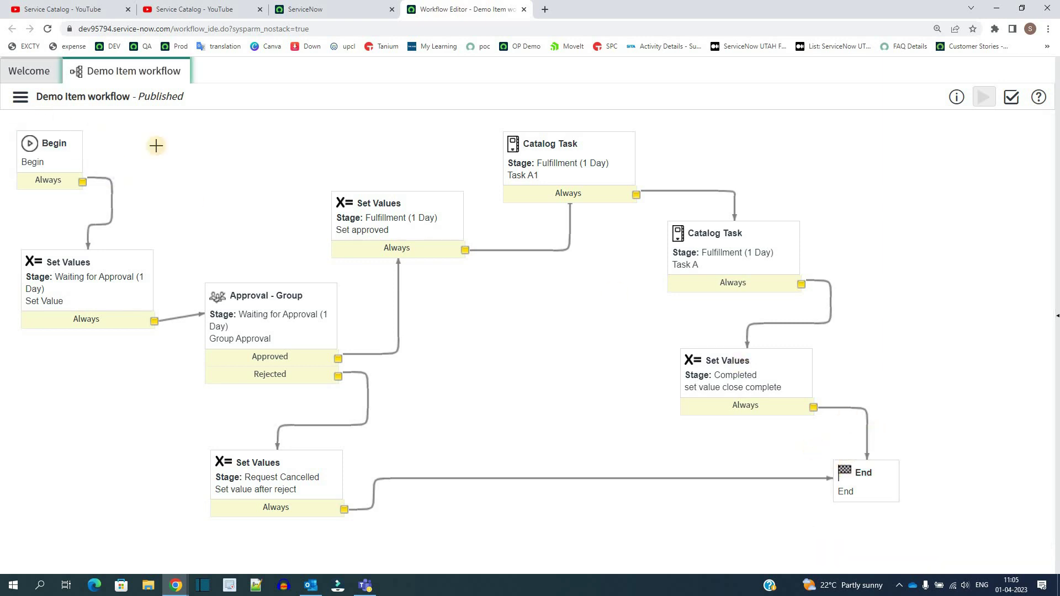
Start a new workflow named Workflow 911 on the Requested Item [sc_req_item] table.
left_click(25, 70)
left_click(899, 134)
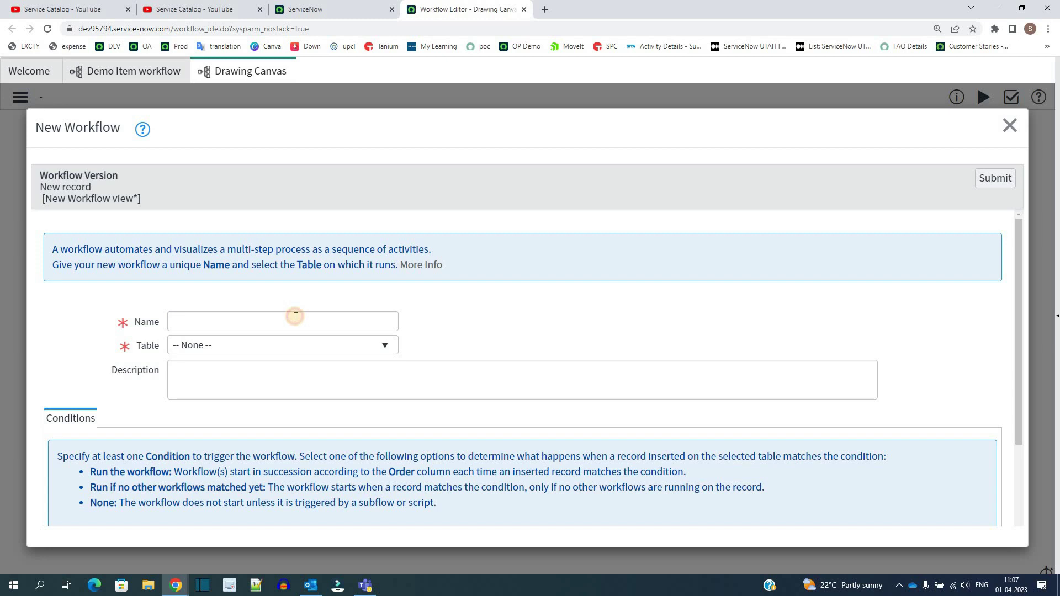
left_click(295, 317)
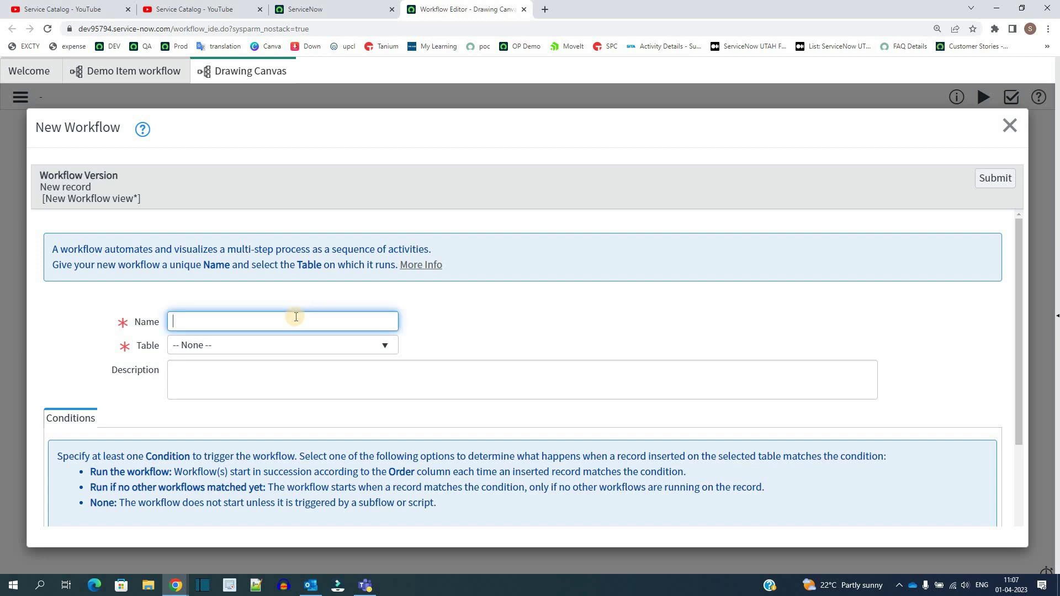
type("Workflow 911")
left_click(390, 332)
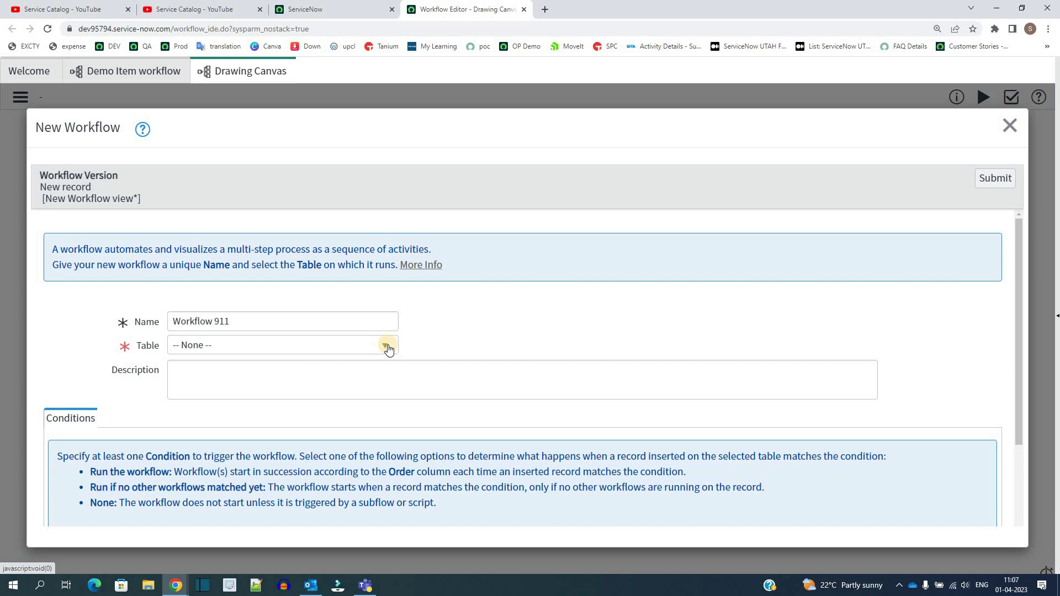
left_click(388, 349)
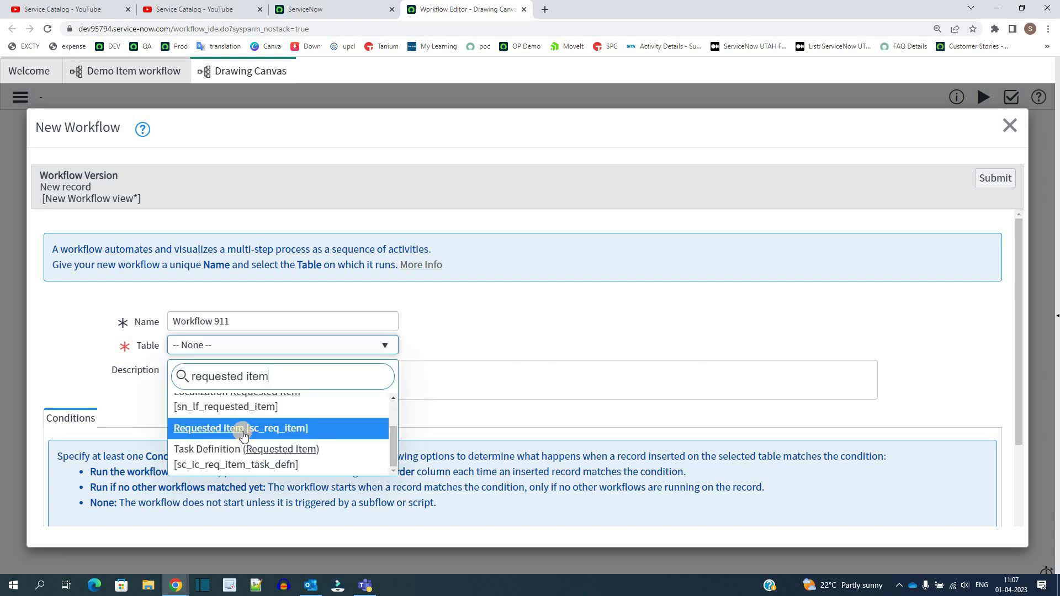
left_click(244, 435)
Review the stage rendering and stage order settings, keep the defaults, and submit the new workflow.
scroll(97, 381, "down", 3)
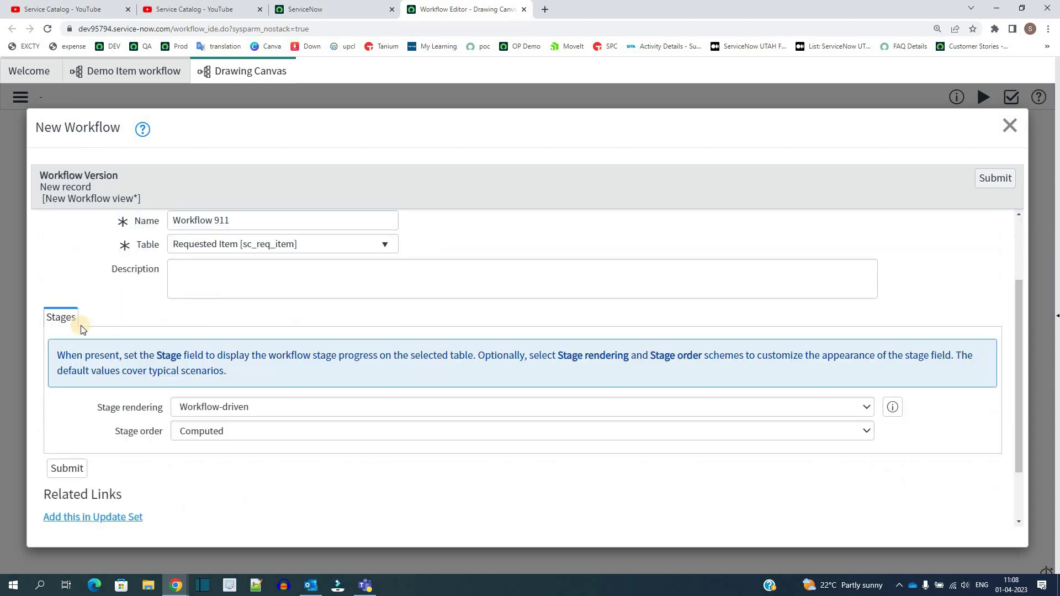
left_click_drag(83, 326, 193, 393)
left_click(270, 413)
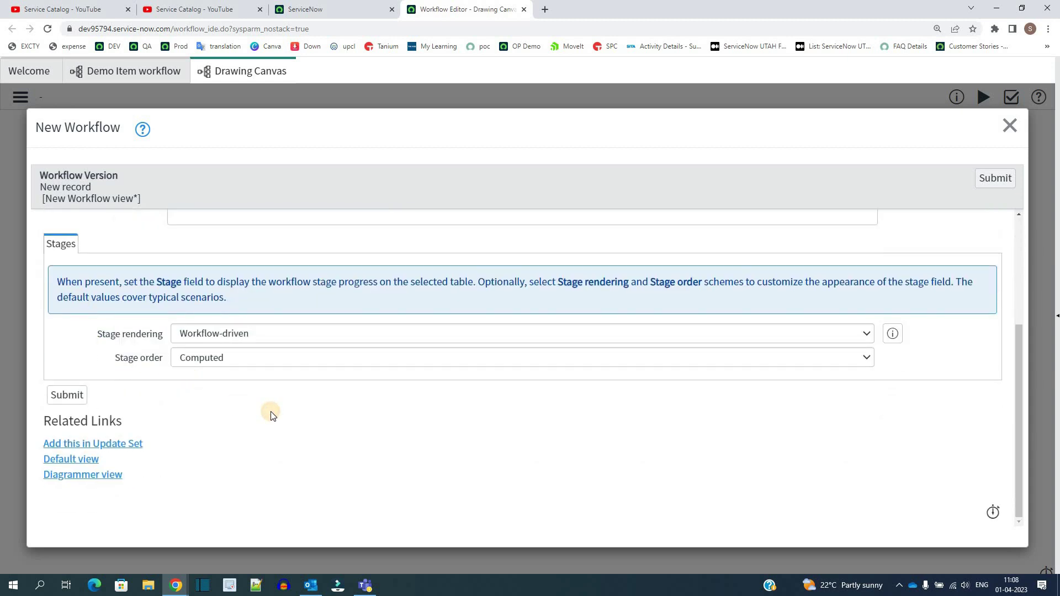
left_click(994, 178)
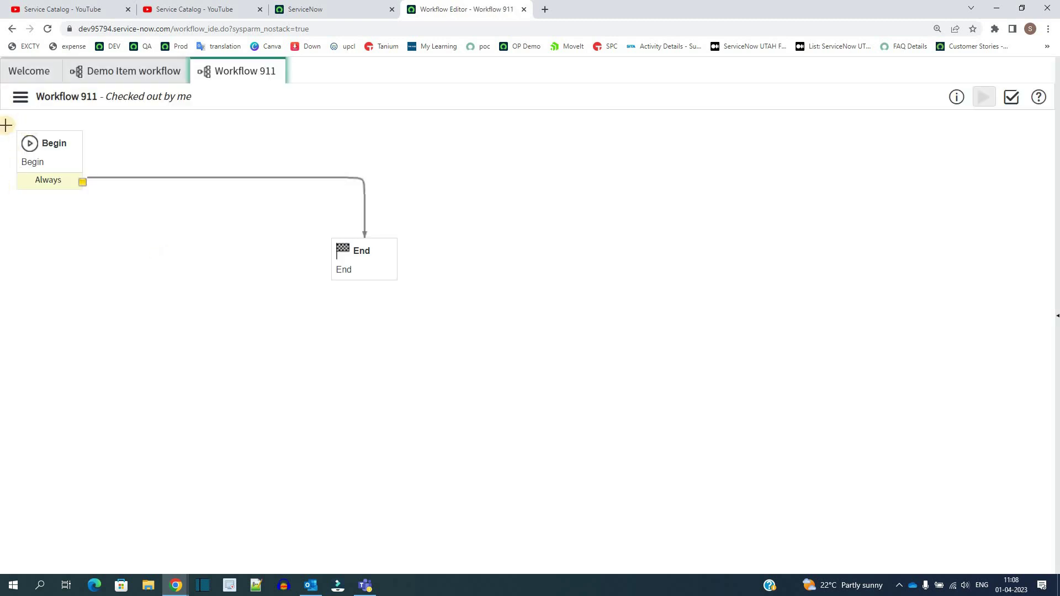
Move the End activity to the lower-right area of the Workflow 911 canvas, away from Begin.
left_click_drag(5, 124, 471, 293)
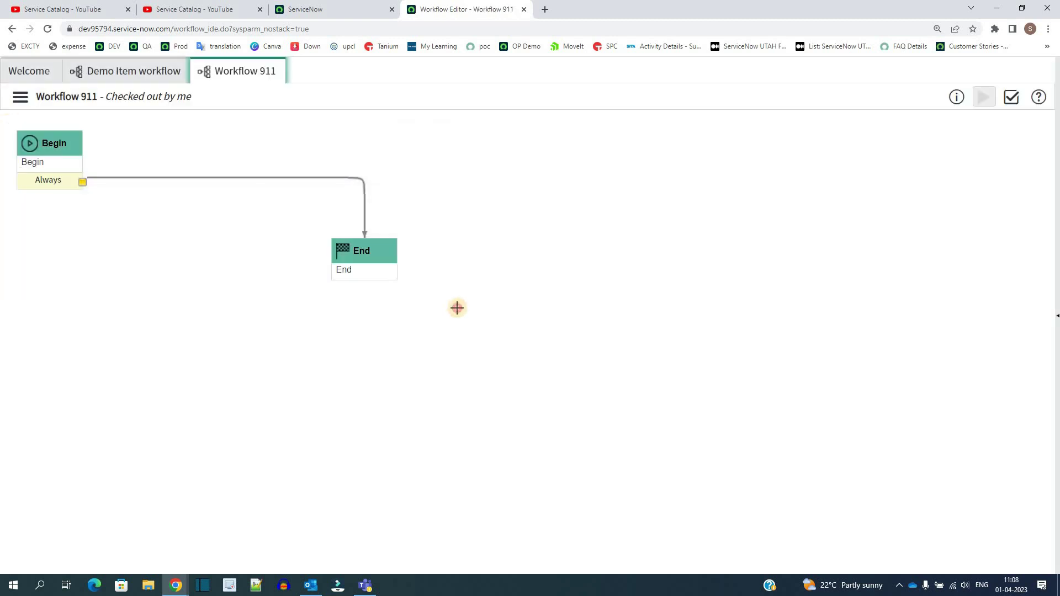
left_click(4, 158)
left_click_drag(362, 248, 915, 472)
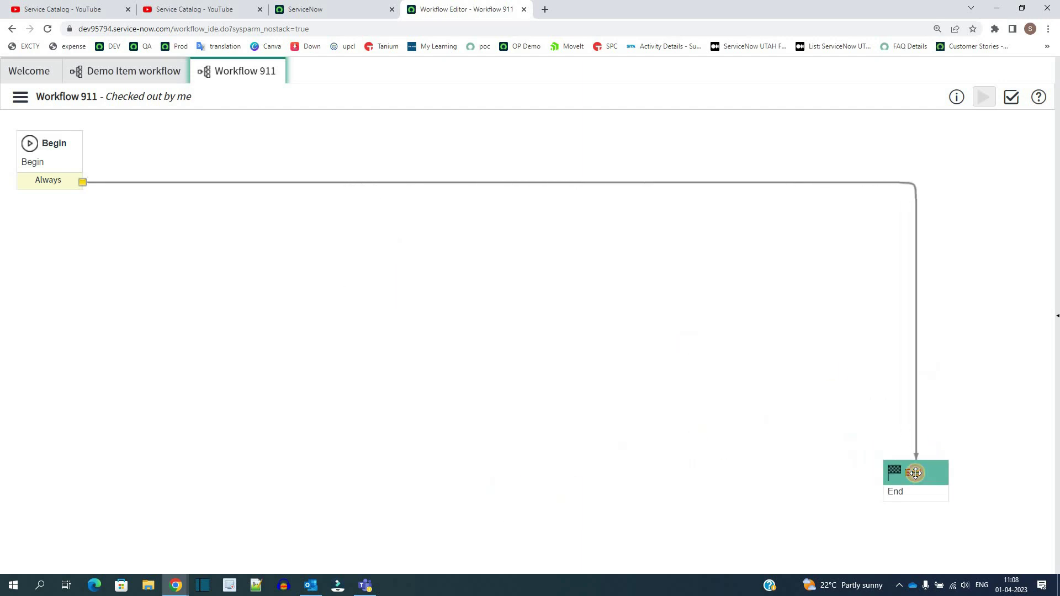
Delete the transition between Begin and End, and add an Approval - User core activity to the Workflow 911 canvas.
left_click(511, 183)
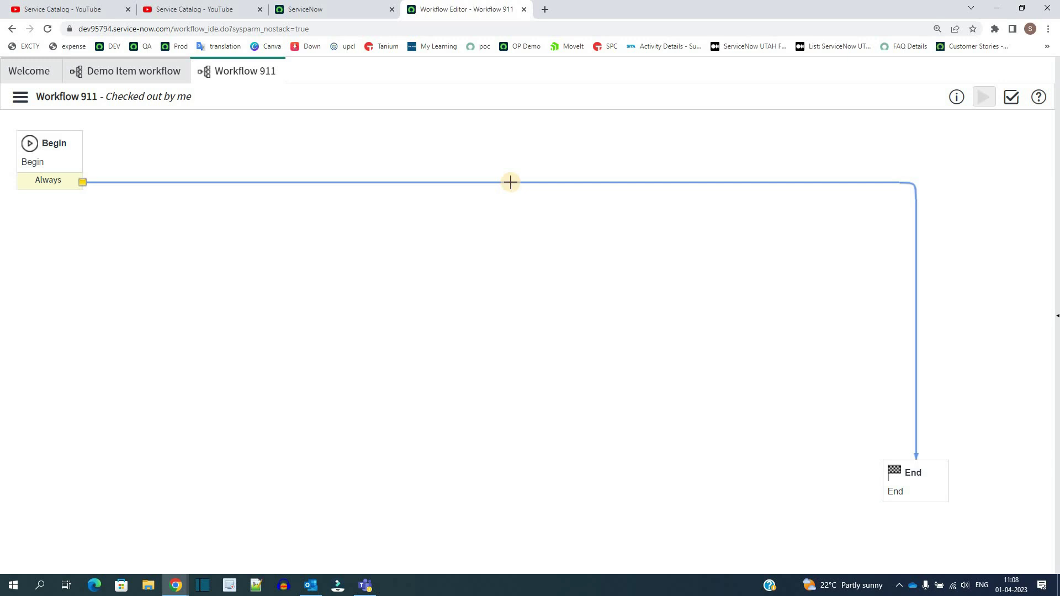
key("Delete")
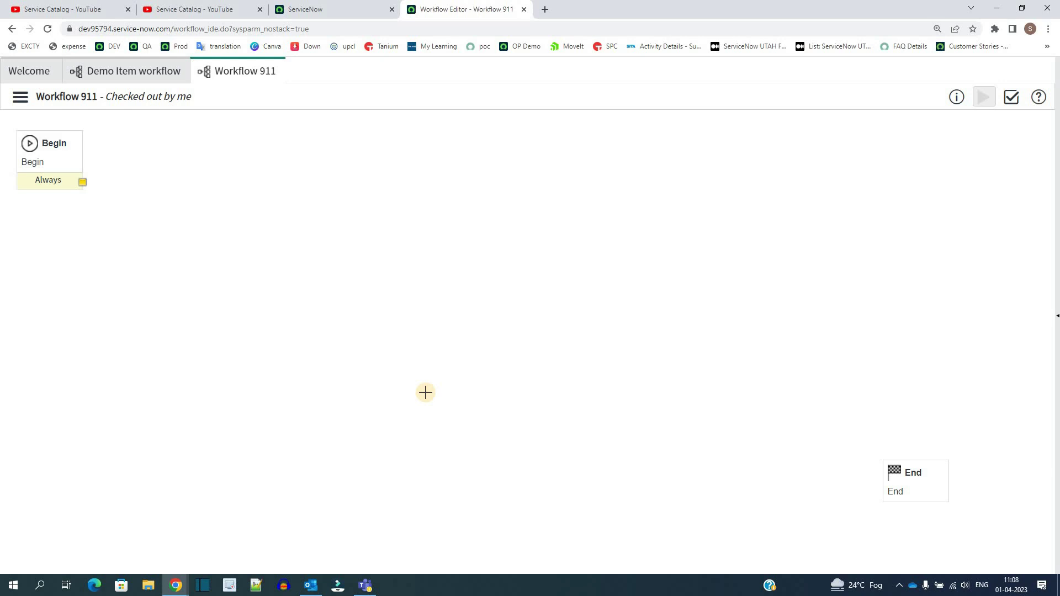
right_click(317, 295)
left_click(341, 308)
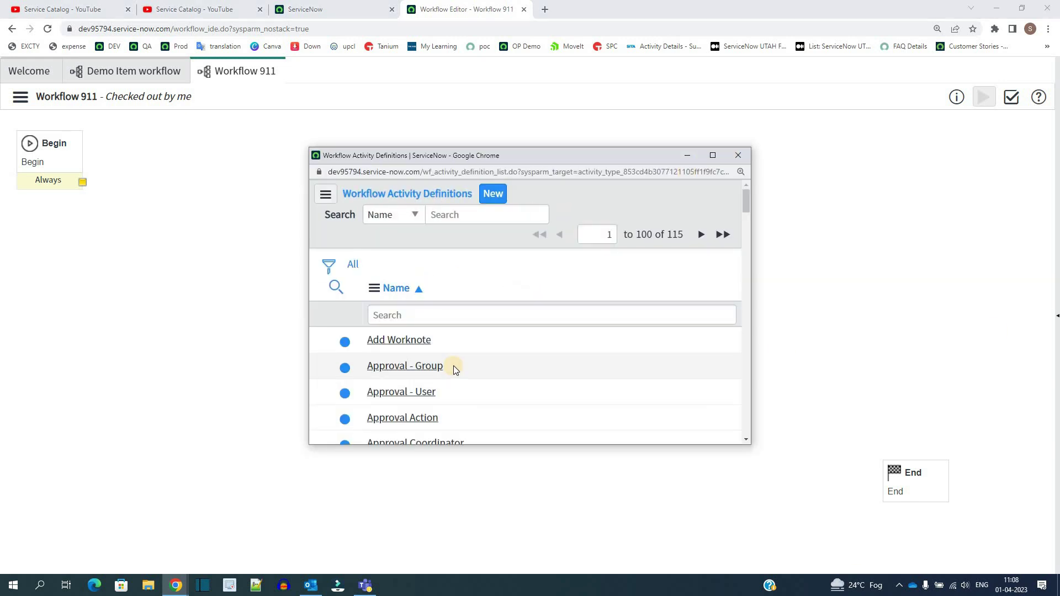
left_click(456, 309)
mouse_move(455, 311)
left_mouse_down()
mouse_move(456, 353)
mouse_move(460, 313)
left_mouse_up()
left_click(460, 311)
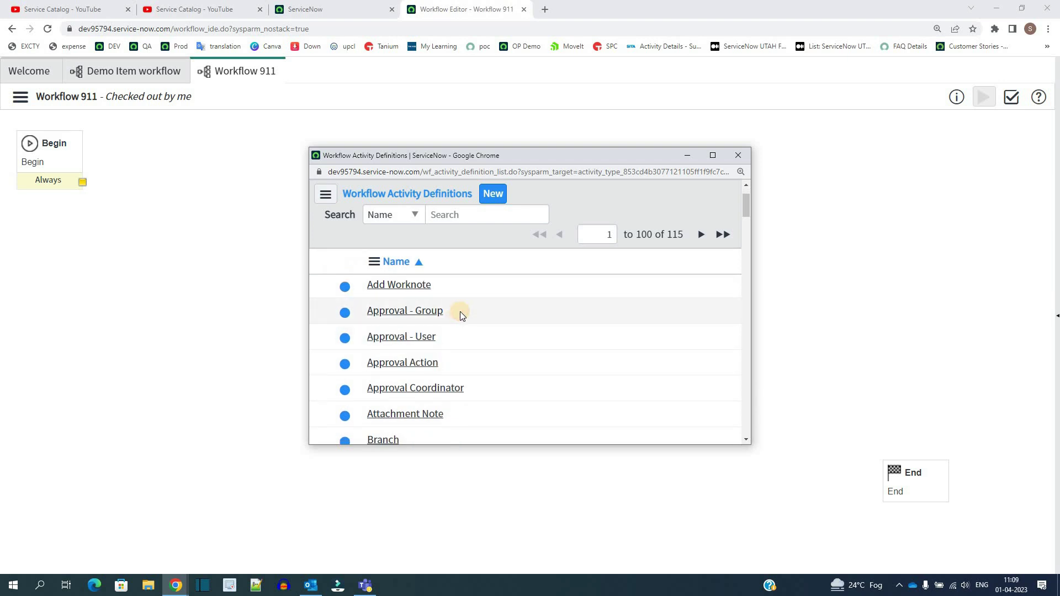
left_click(382, 341)
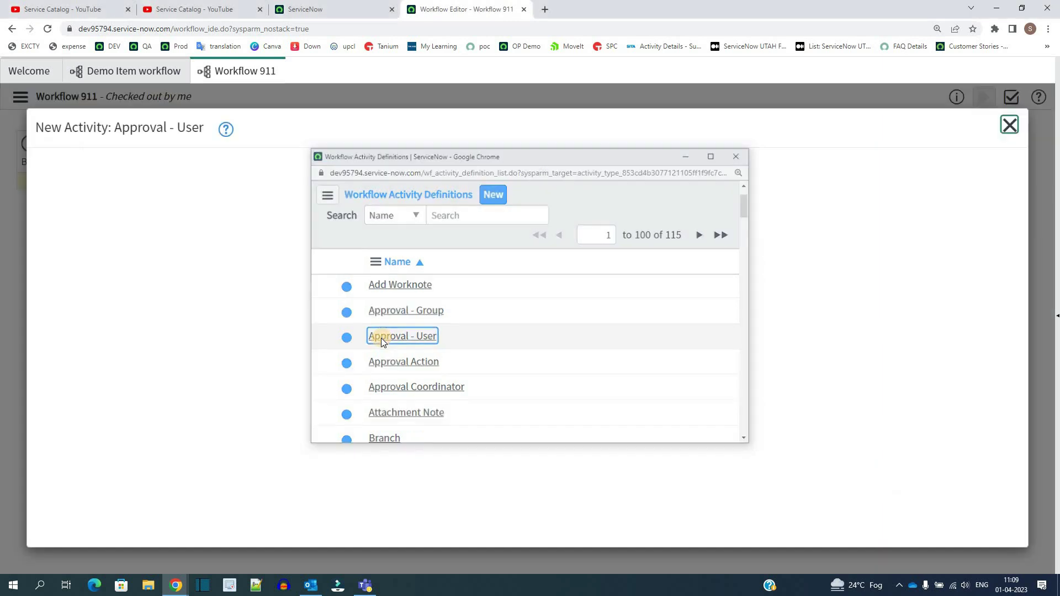
Name the new approval activity BU Approval and set its stage to Waiting for Approval.
left_click(275, 274)
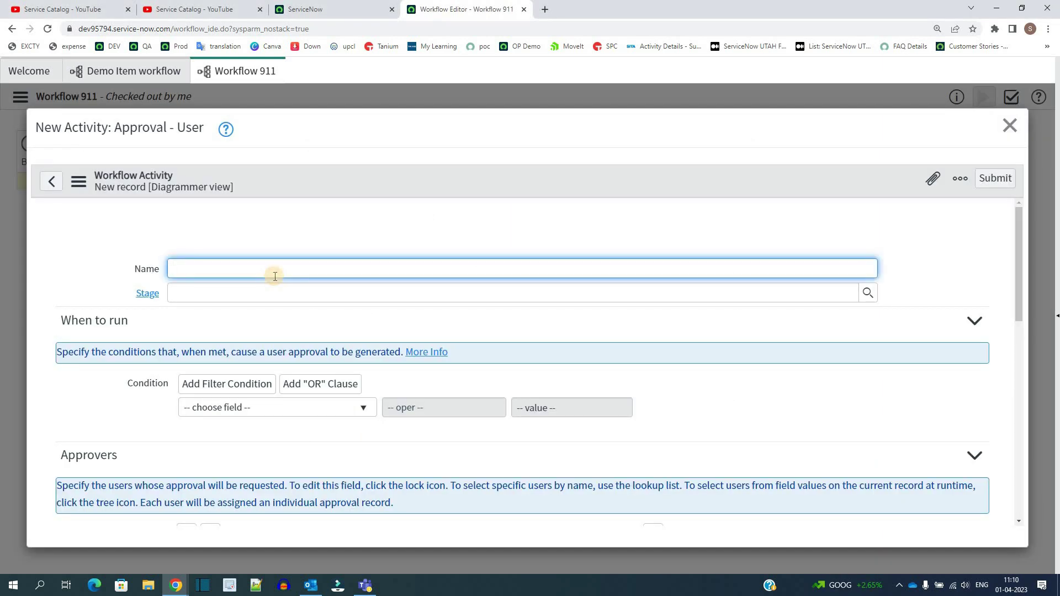
type("BU Approval")
left_click_drag(118, 306, 160, 294)
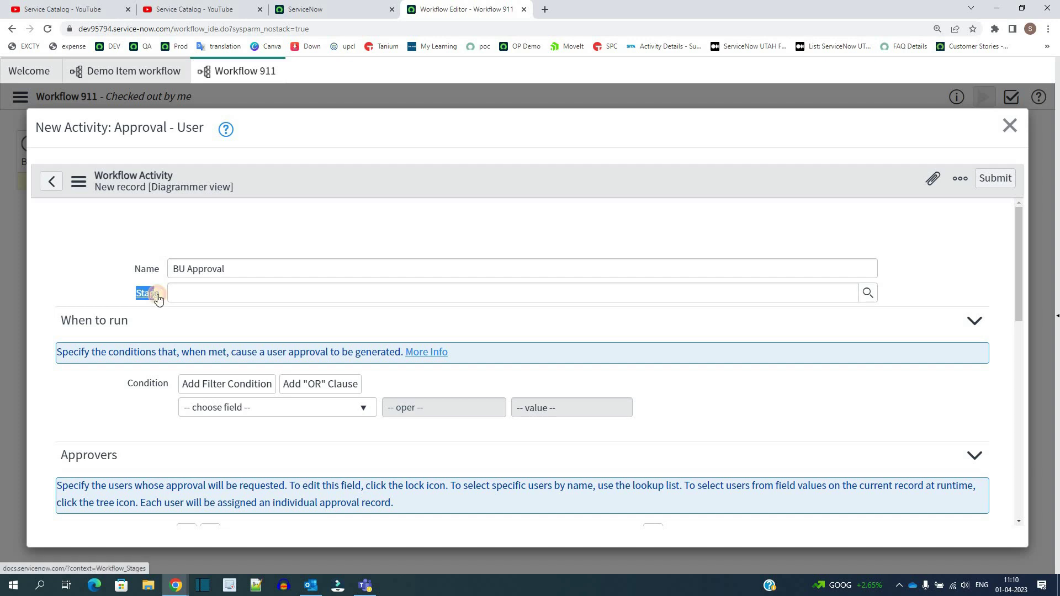
left_click(868, 292)
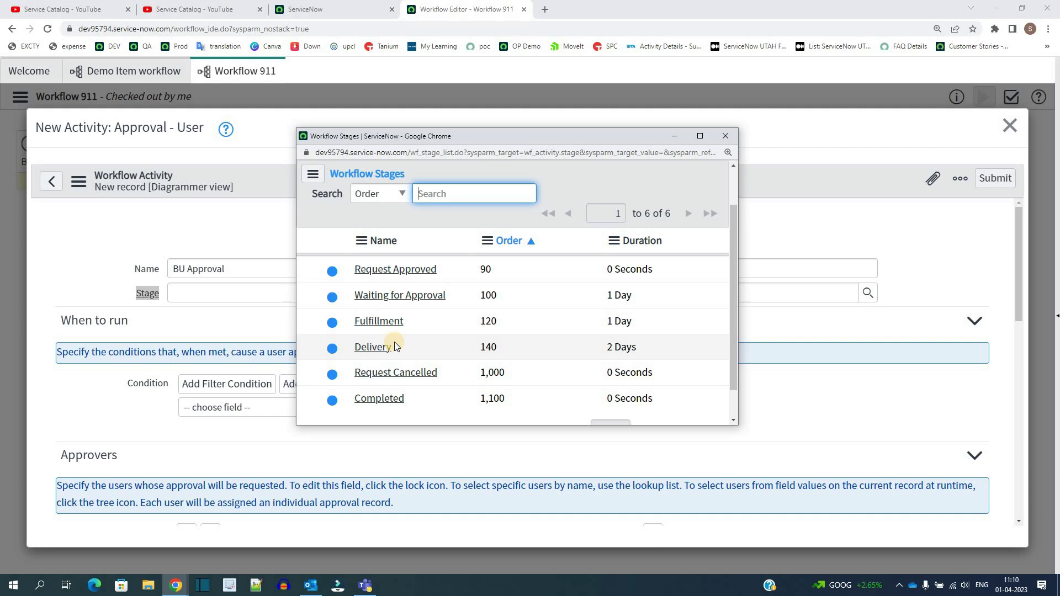
left_click(400, 299)
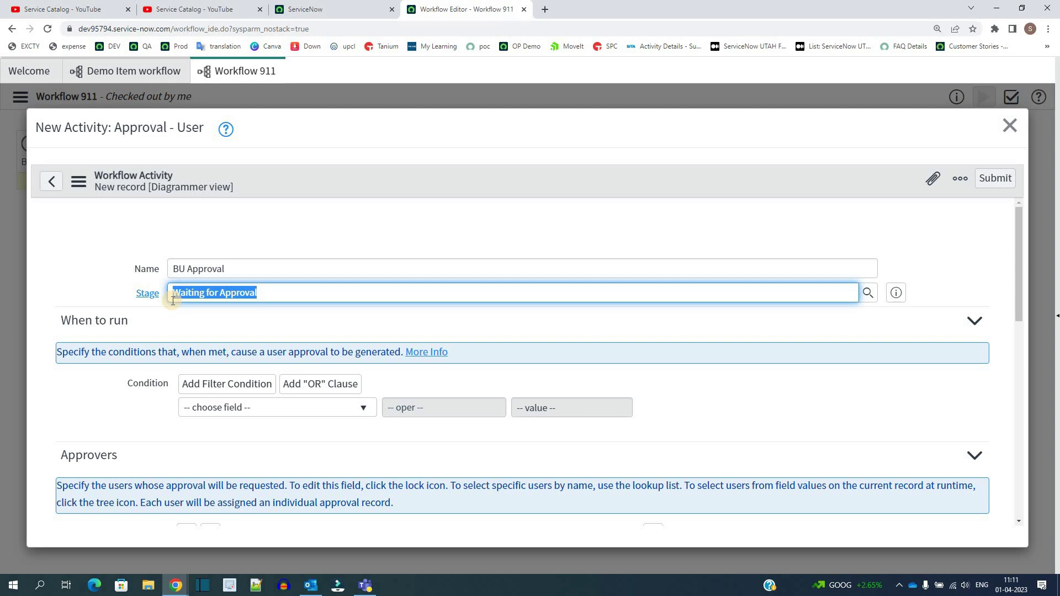
left_click(184, 320)
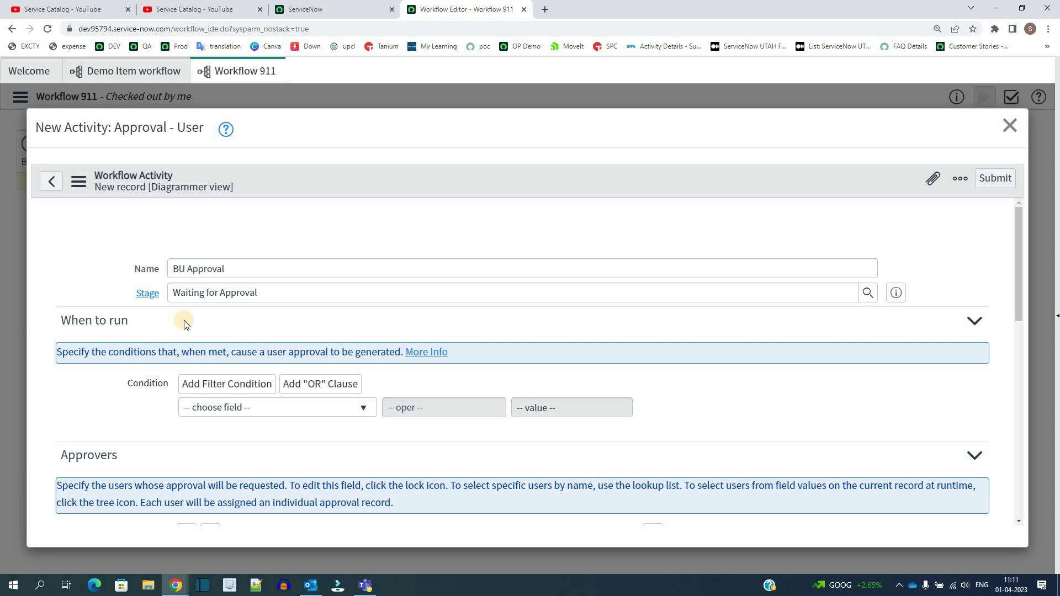
Examine the When to run condition and the Approvers section of the BU Approval activity form.
scroll(143, 345, "down", 1)
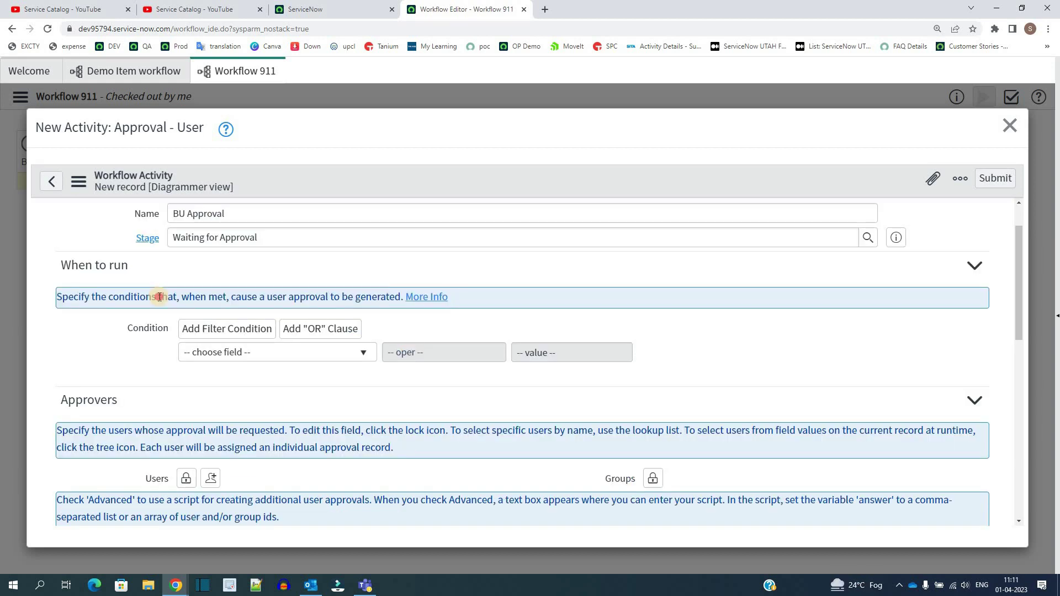
triple_click(159, 297)
left_click(121, 364)
scroll(142, 336, "down", 1)
scroll(143, 336, "down", 2)
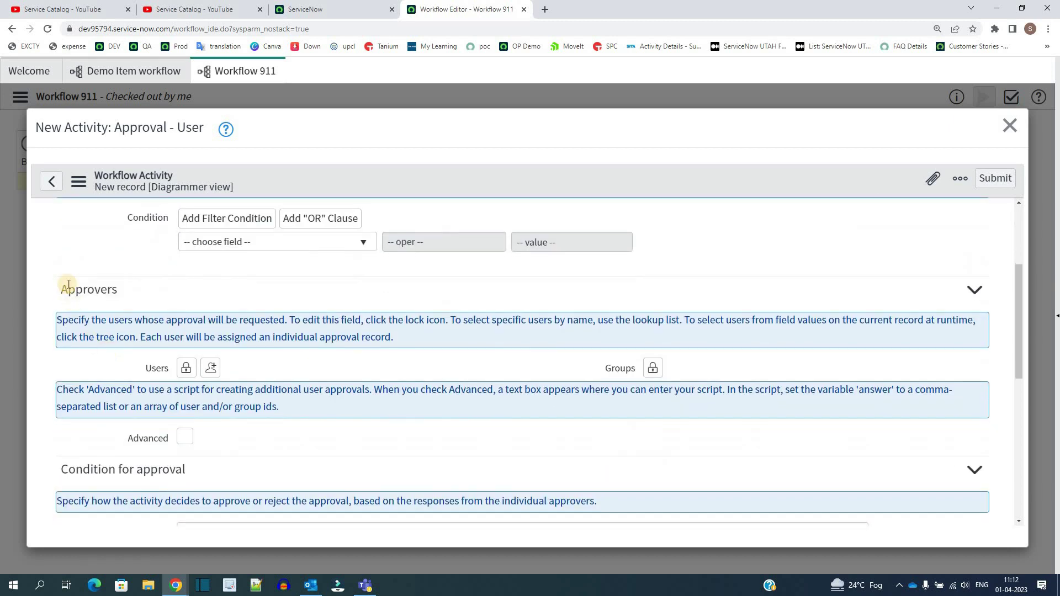
double_click(77, 287)
scroll(182, 276, "up", 3)
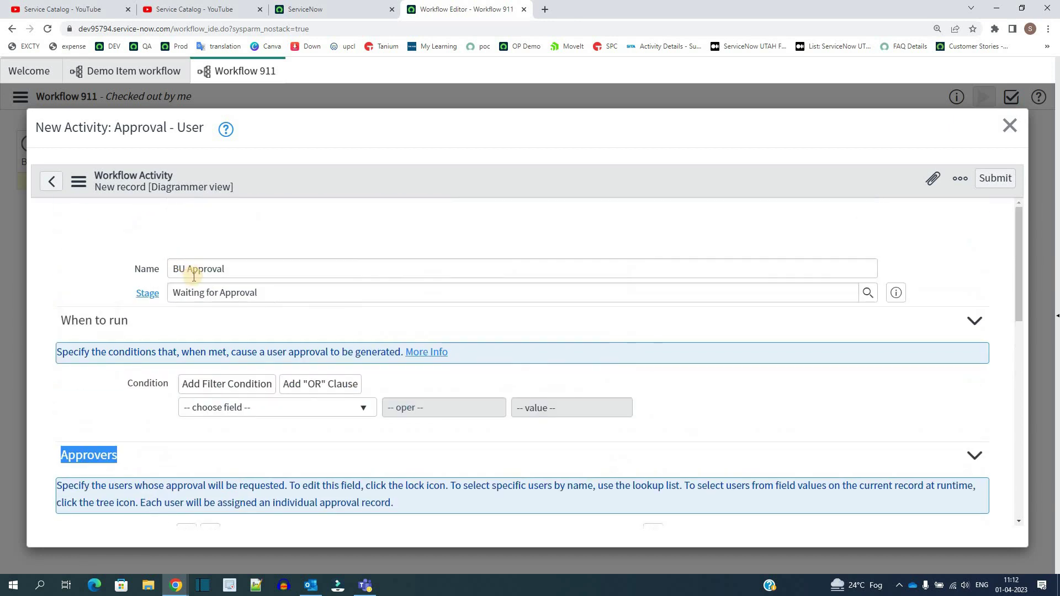
Add one user from the user lookup list and the logged-in user as approvers, leaving the Users field locked.
scroll(182, 309, "down", 4)
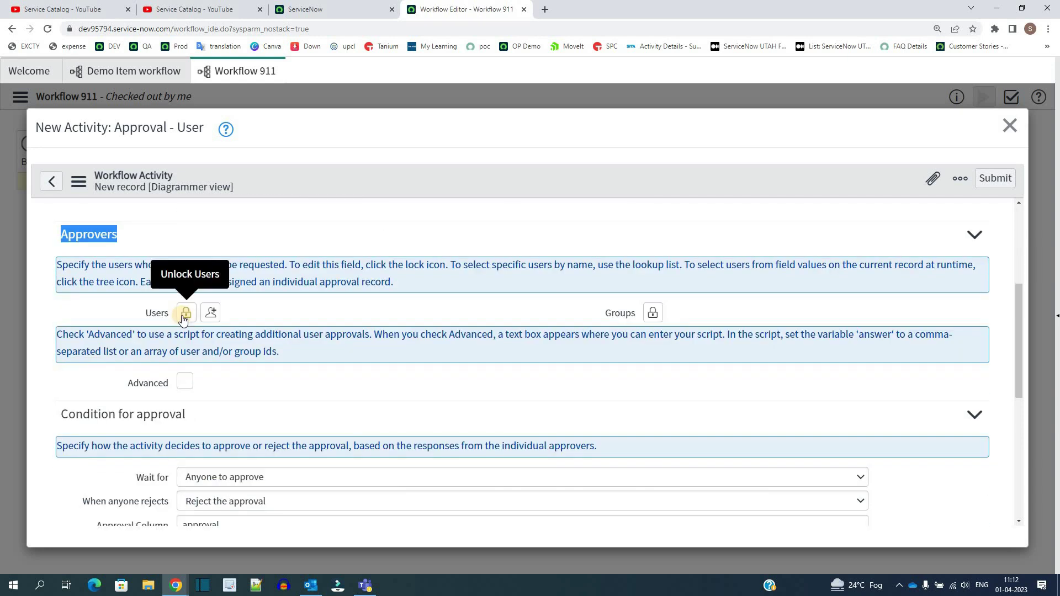
left_click(182, 315)
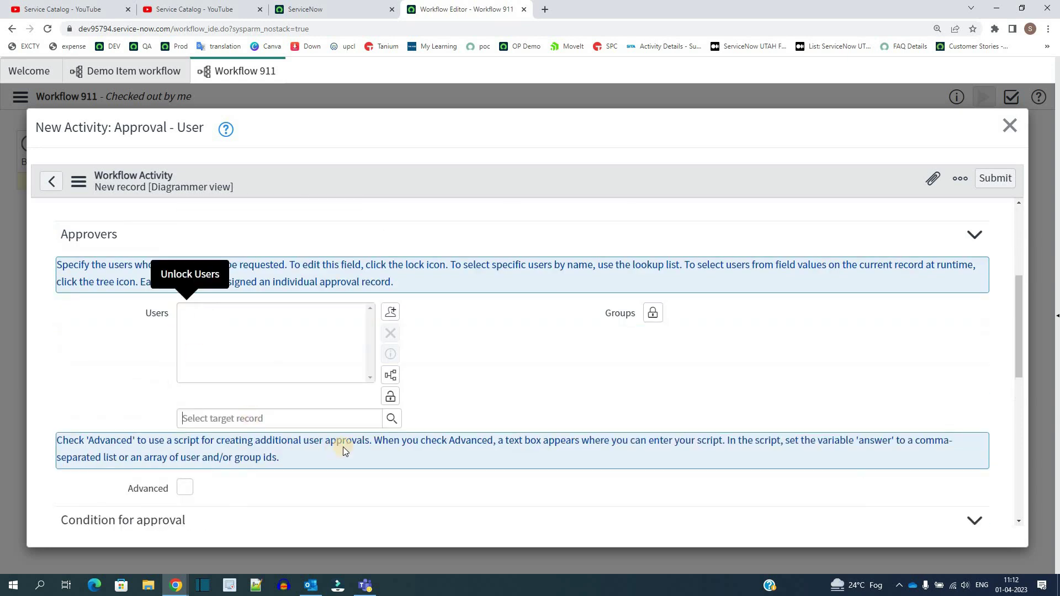
left_click(392, 419)
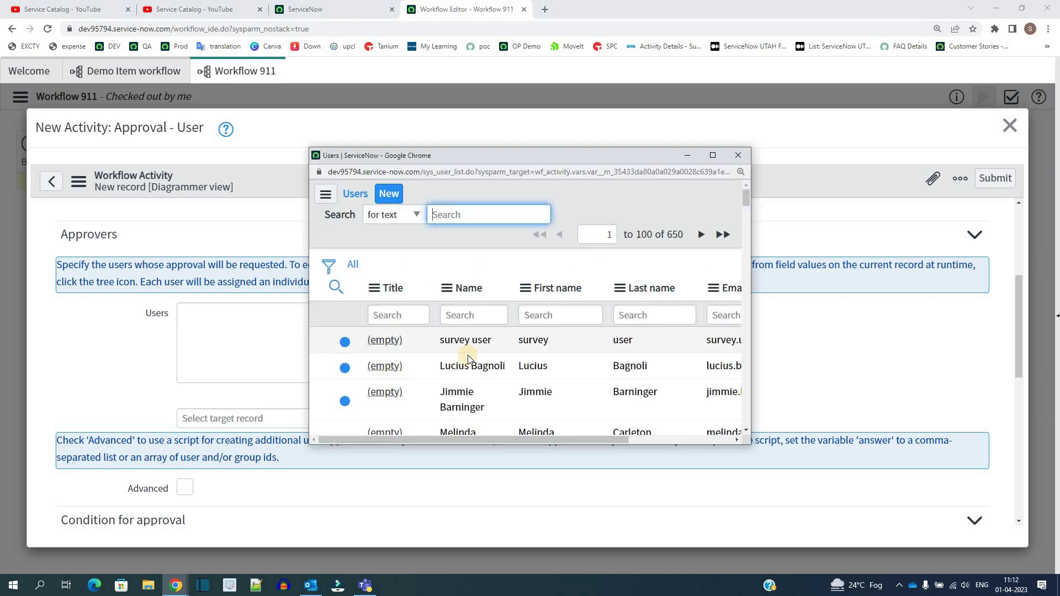
left_click(386, 366)
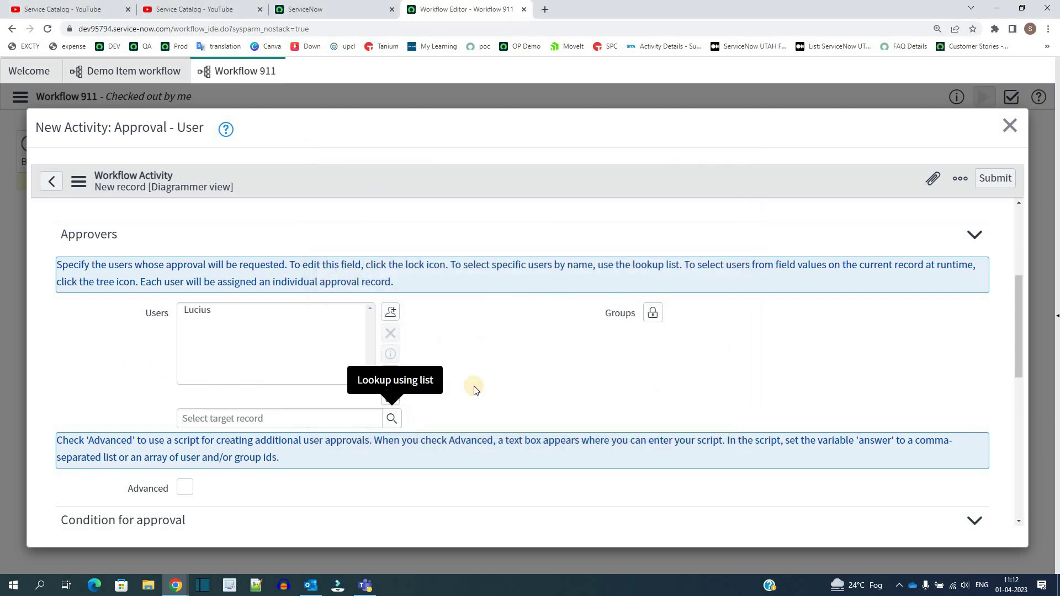
left_click(390, 398)
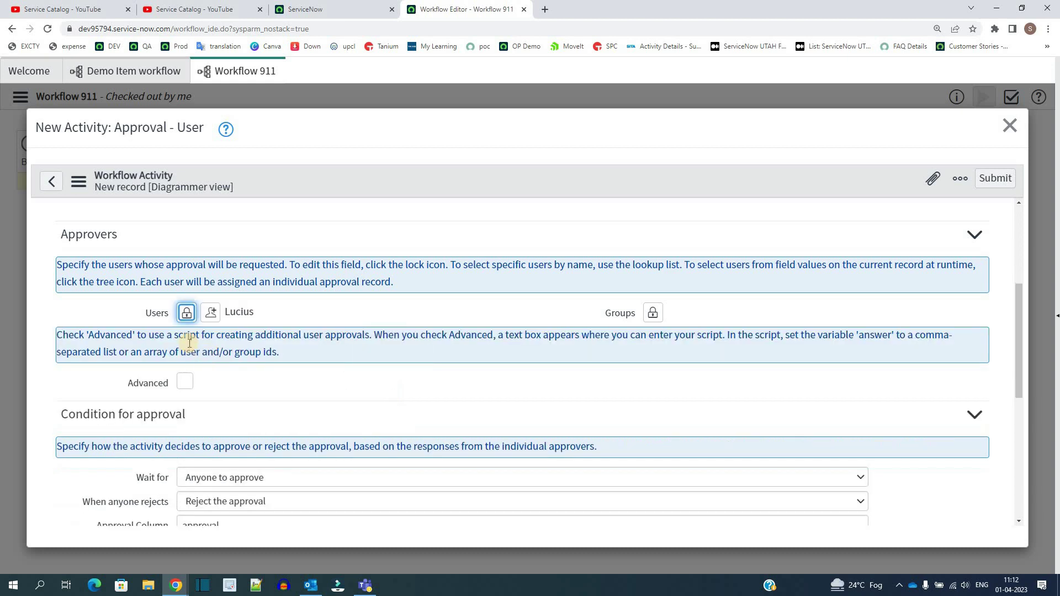
left_click(215, 318)
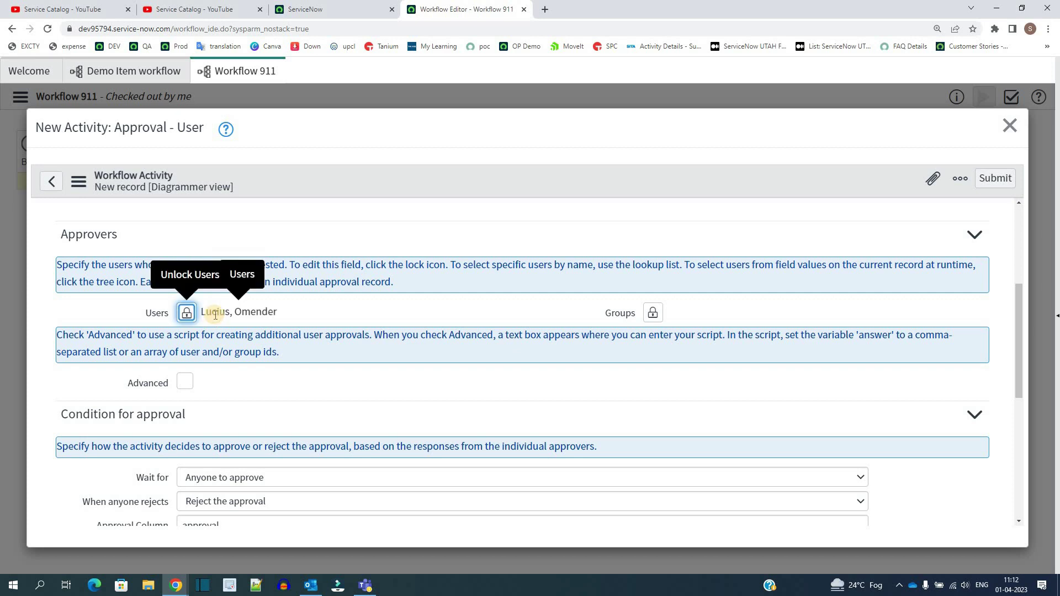
Enable the Advanced option to examine the sample additional approvers script, and disable it again.
scroll(185, 274, "down", 2)
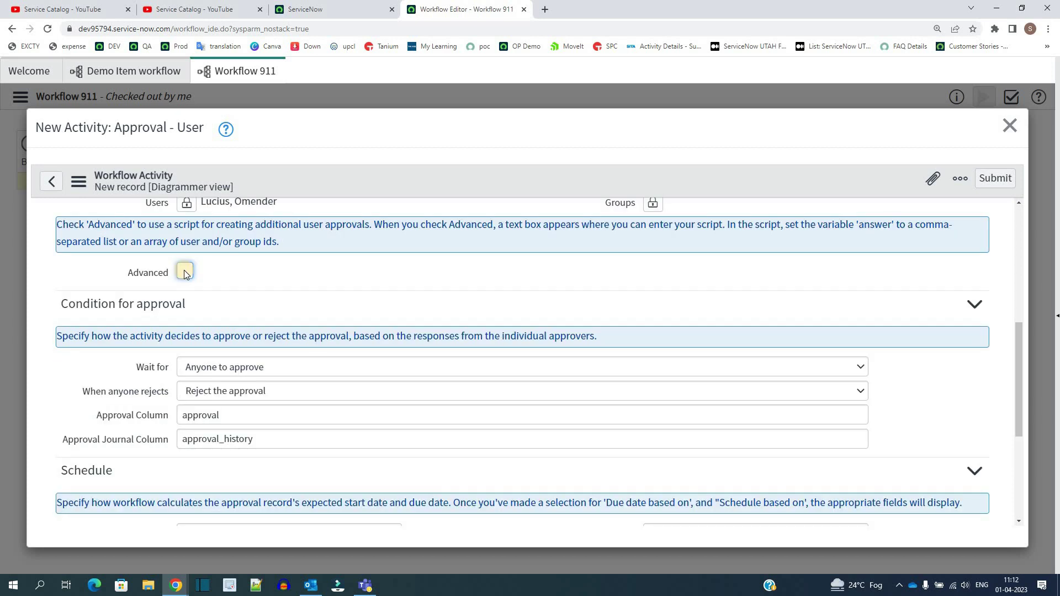
left_click(184, 272)
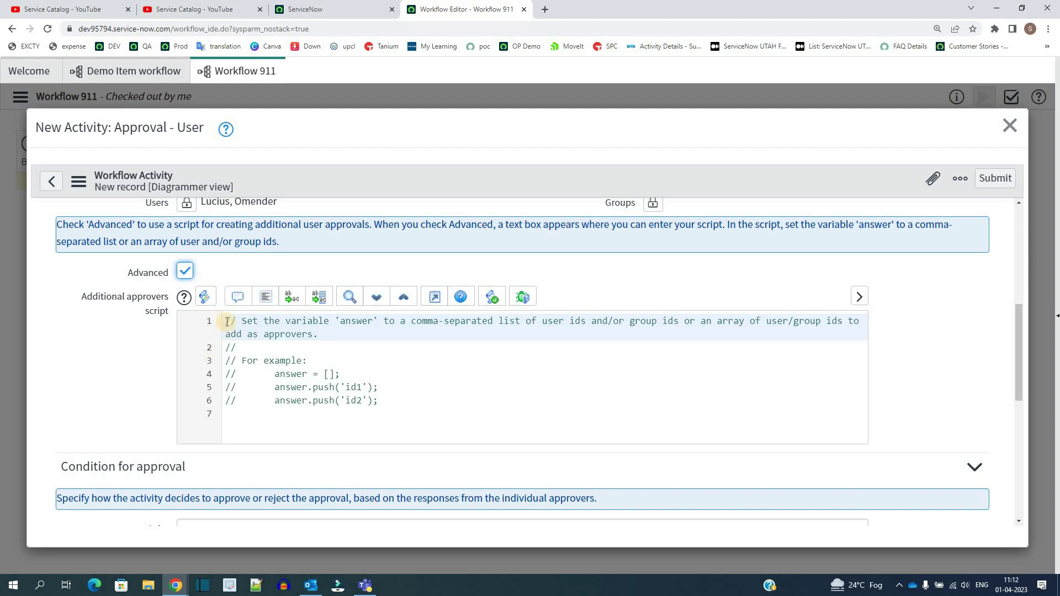
left_click_drag(227, 322, 256, 419)
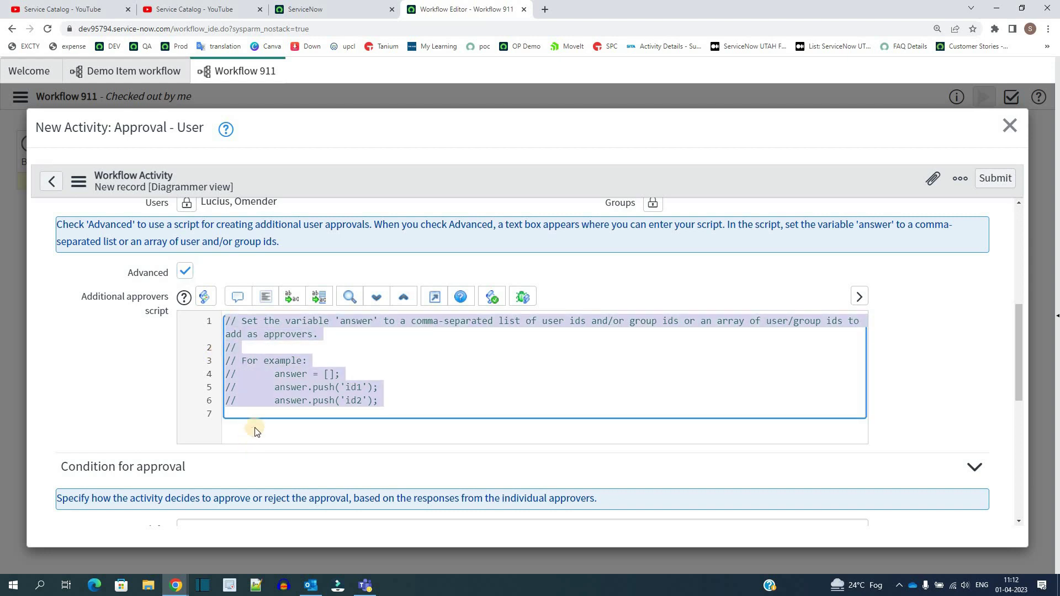
left_click(254, 428)
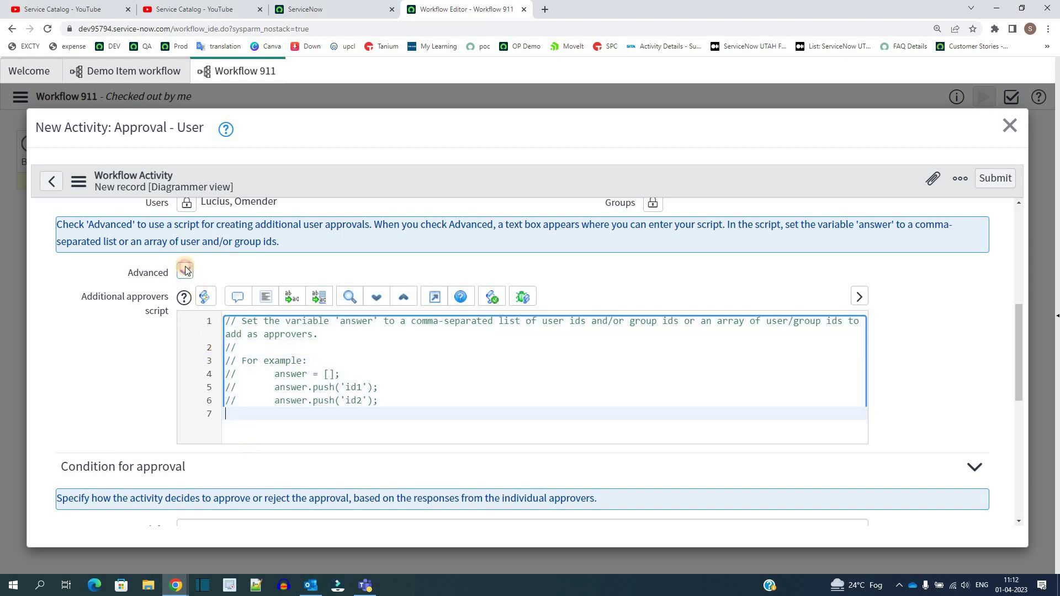
left_click(185, 271)
Review the approval condition and schedule settings, keep the defaults, and submit the BU Approval activity.
scroll(132, 265, "down", 2)
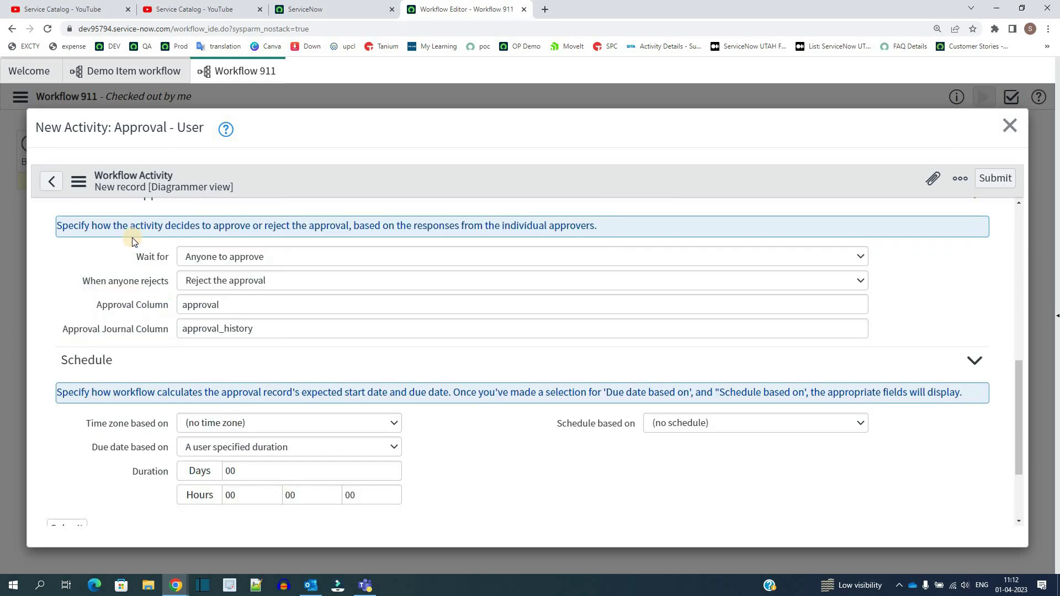
left_click_drag(152, 274, 181, 347)
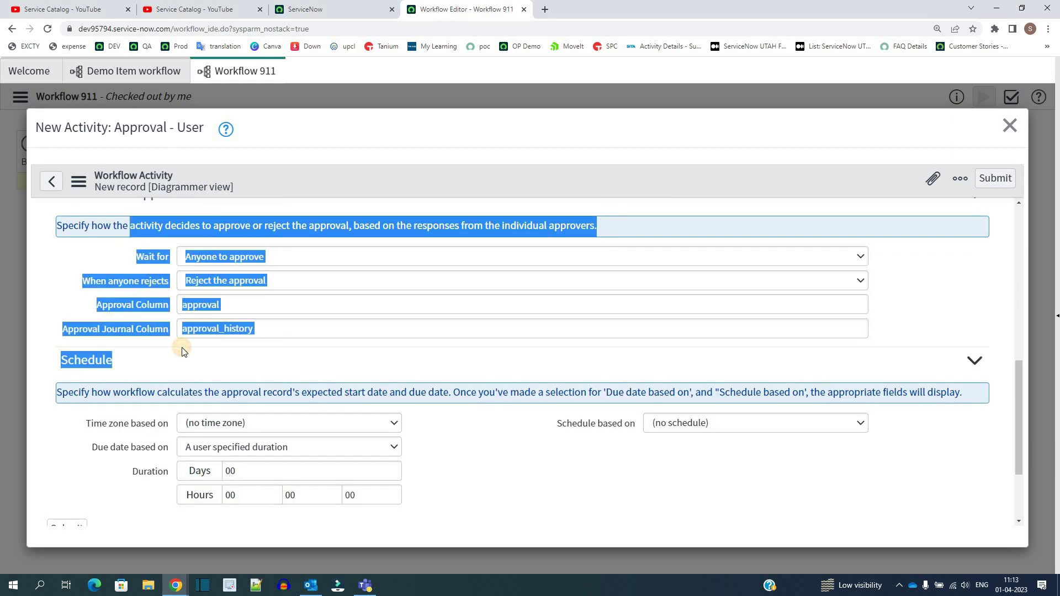
left_click(184, 350)
scroll(138, 354, "down", 2)
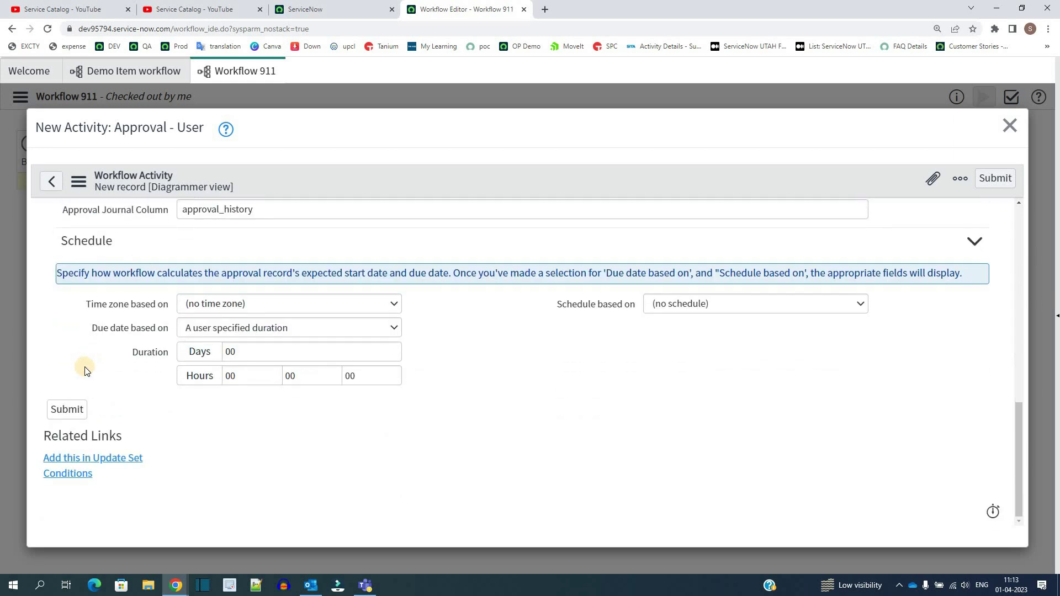
left_click(59, 412)
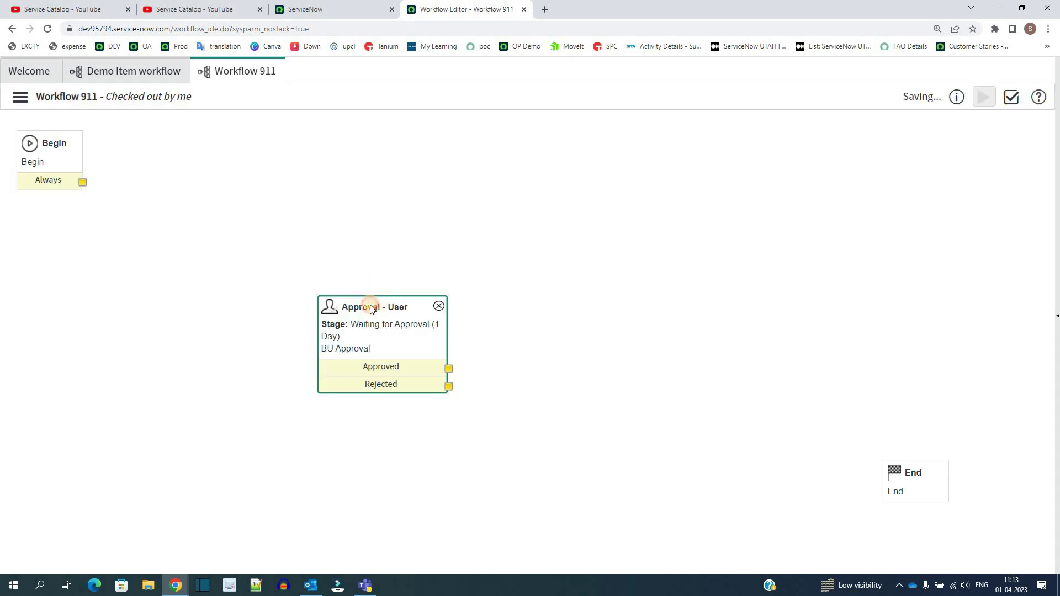
Place the BU Approval activity beside Begin, and connect Begin's Always output to it and its Rejected output to End.
left_click_drag(366, 307, 286, 302)
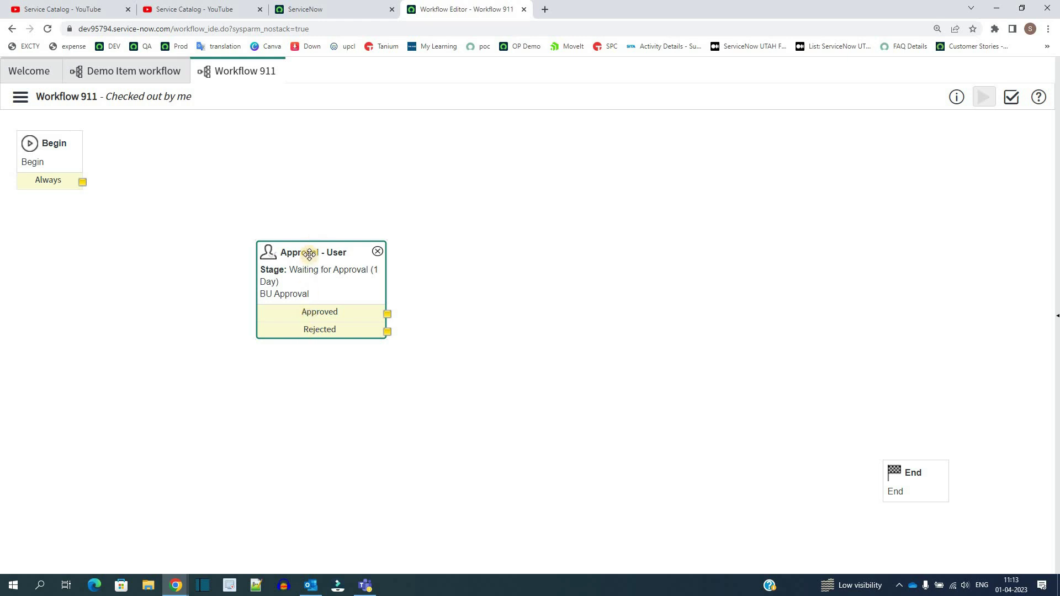
left_click_drag(309, 254, 214, 171)
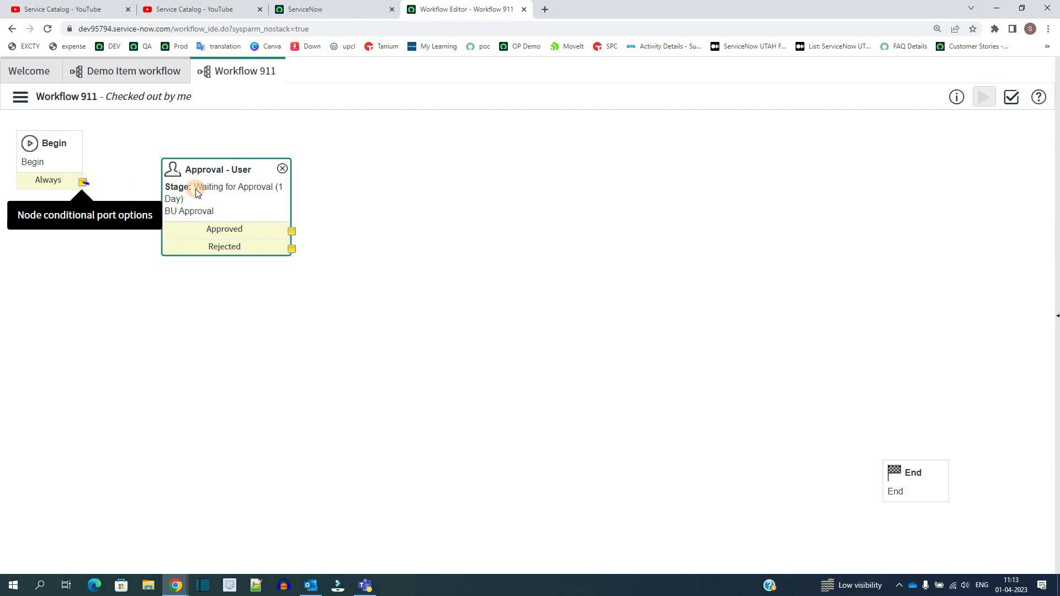
left_click_drag(83, 182, 196, 188)
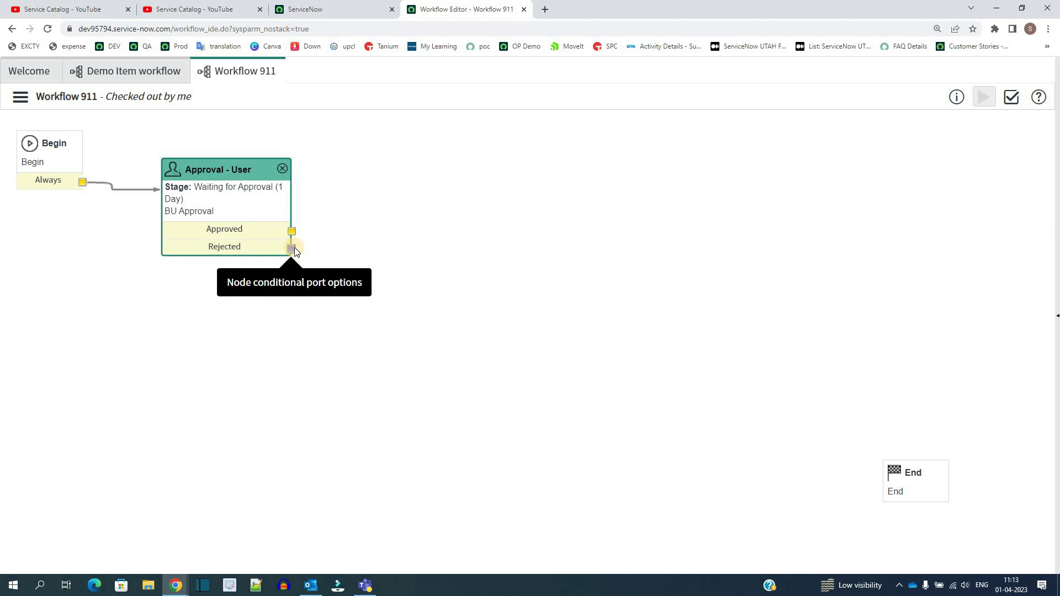
left_click_drag(294, 247, 893, 489)
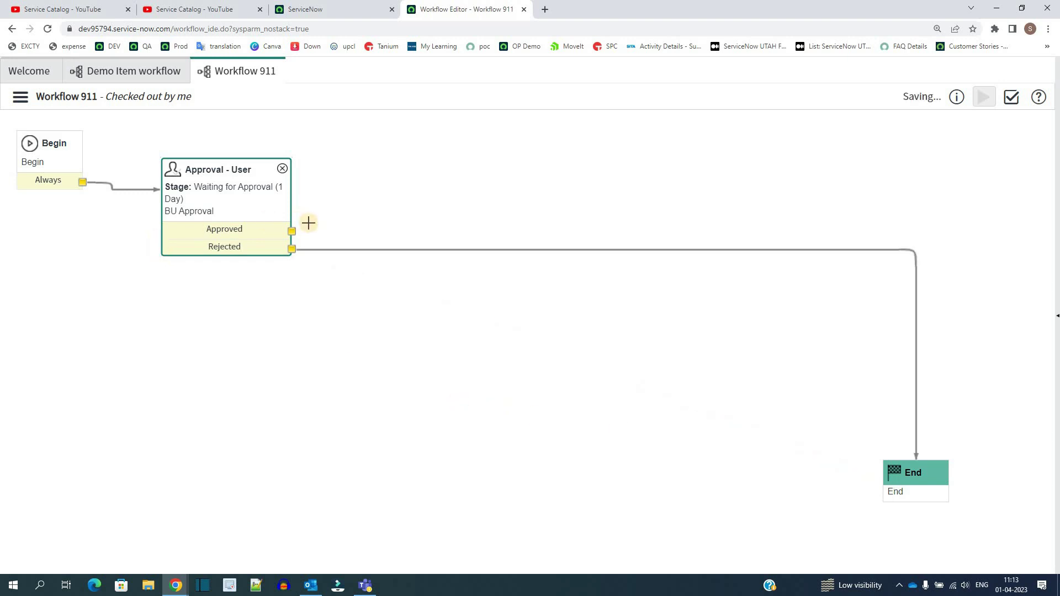
Add a Catalog Task core activity to the workflow, filtering the activity definitions by the name *task.
right_click(395, 178)
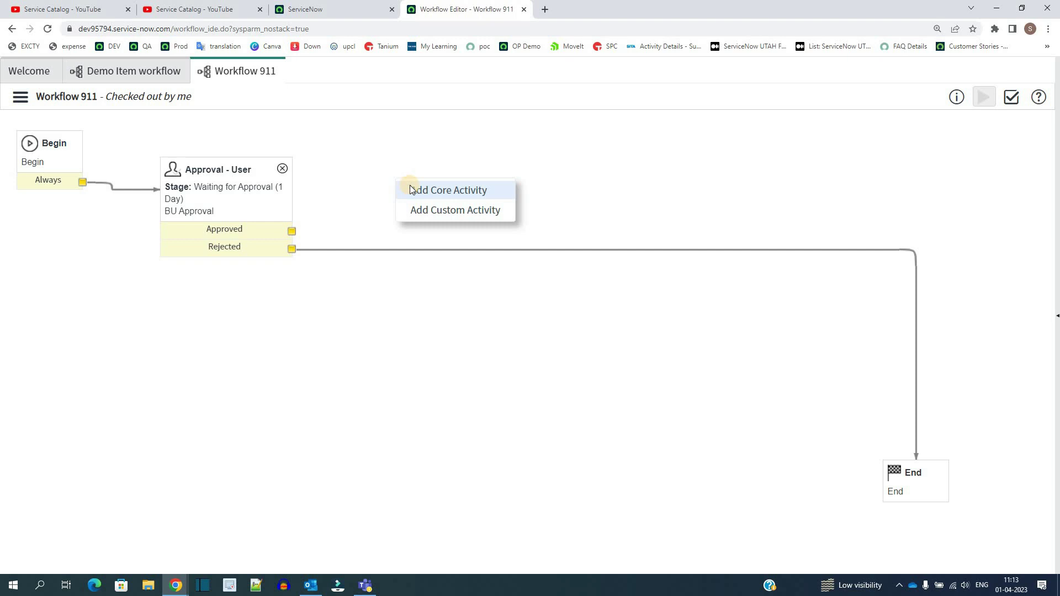
left_click(411, 189)
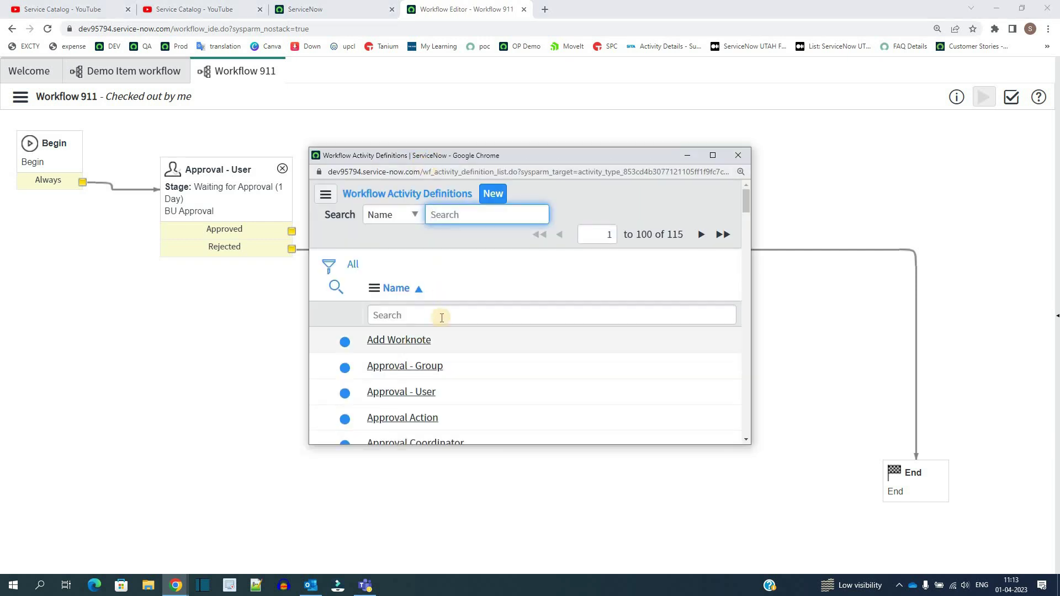
left_click(440, 321)
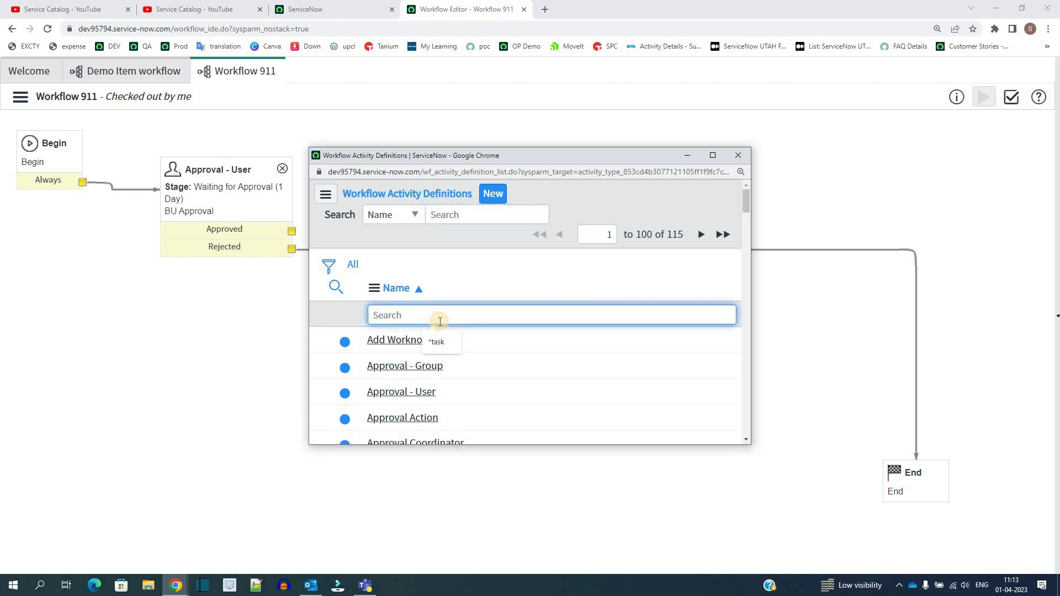
type("*task")
key("Return")
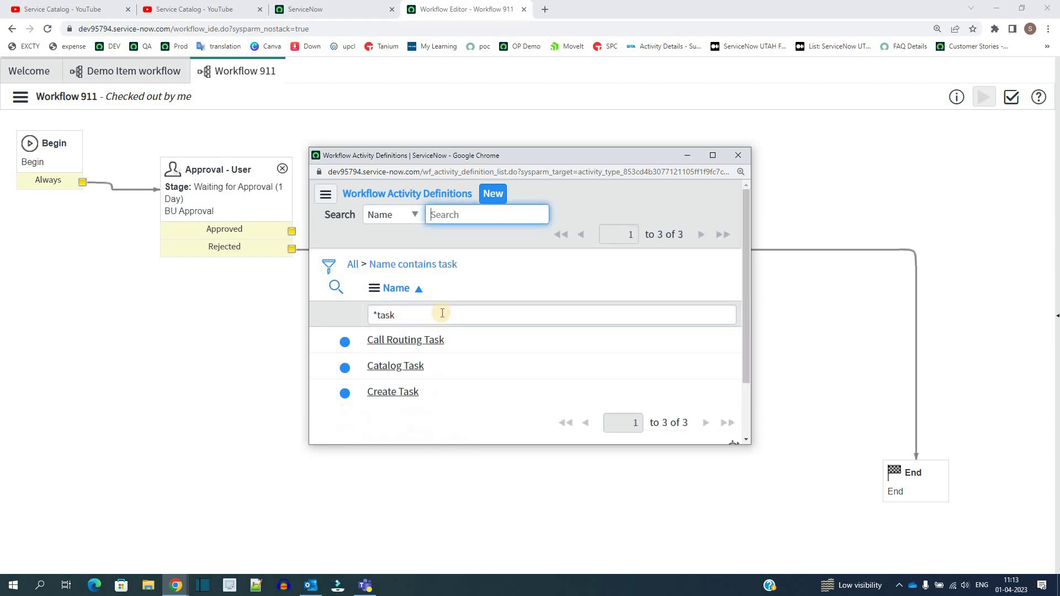
left_click(405, 368)
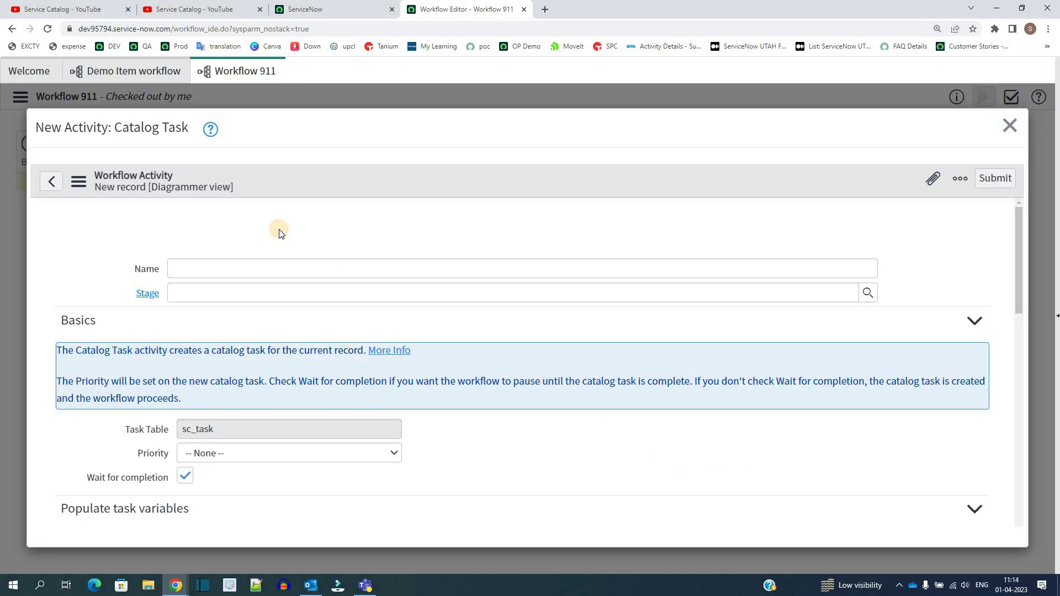
Name the catalog task activity "Fulfilment task" and set its stage to Fulfillment.
left_click(243, 266)
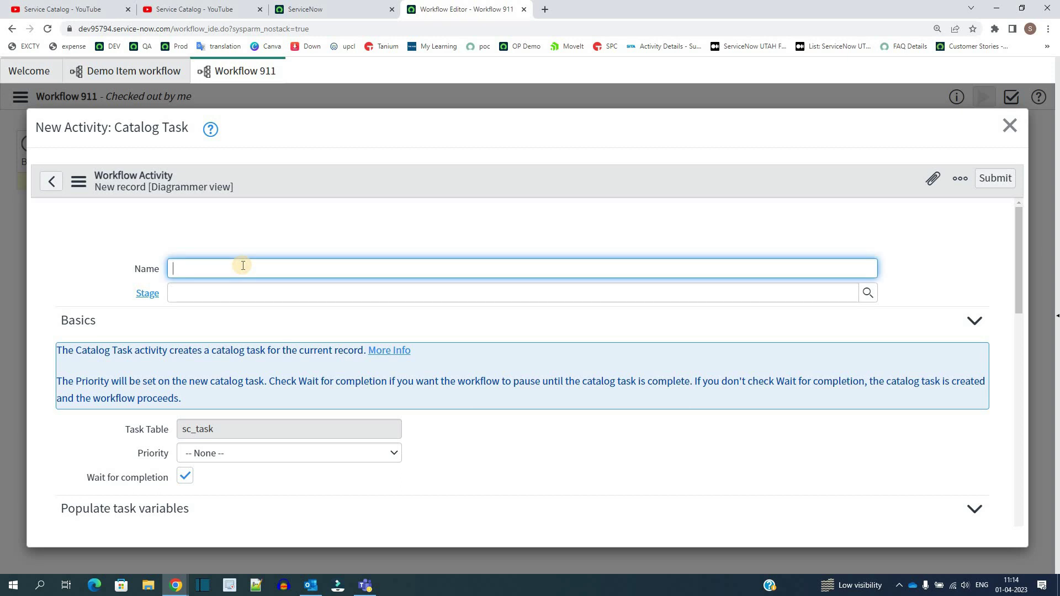
type("Fulfilment task")
left_click(206, 295)
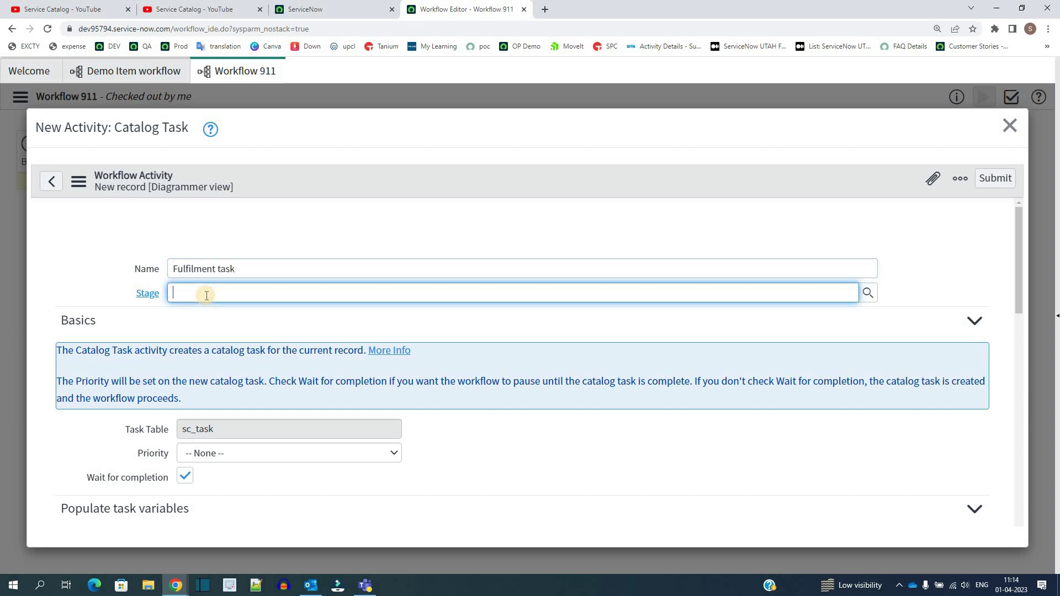
type("ful")
Set the task's priority to 4 - Low, and review the Task Table and Wait for completion settings.
scroll(205, 313, "down", 3)
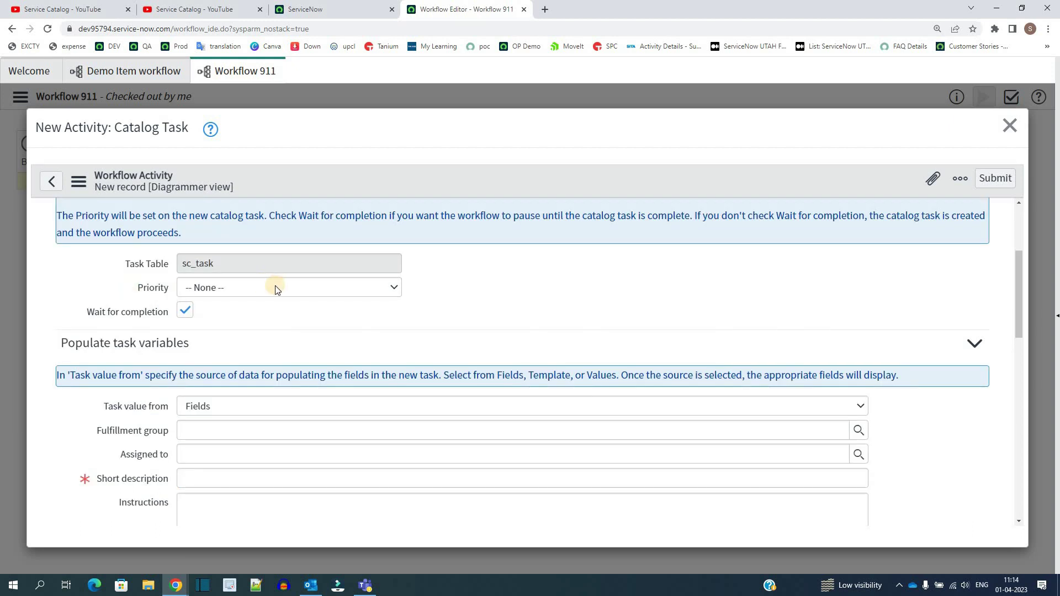
left_click(275, 288)
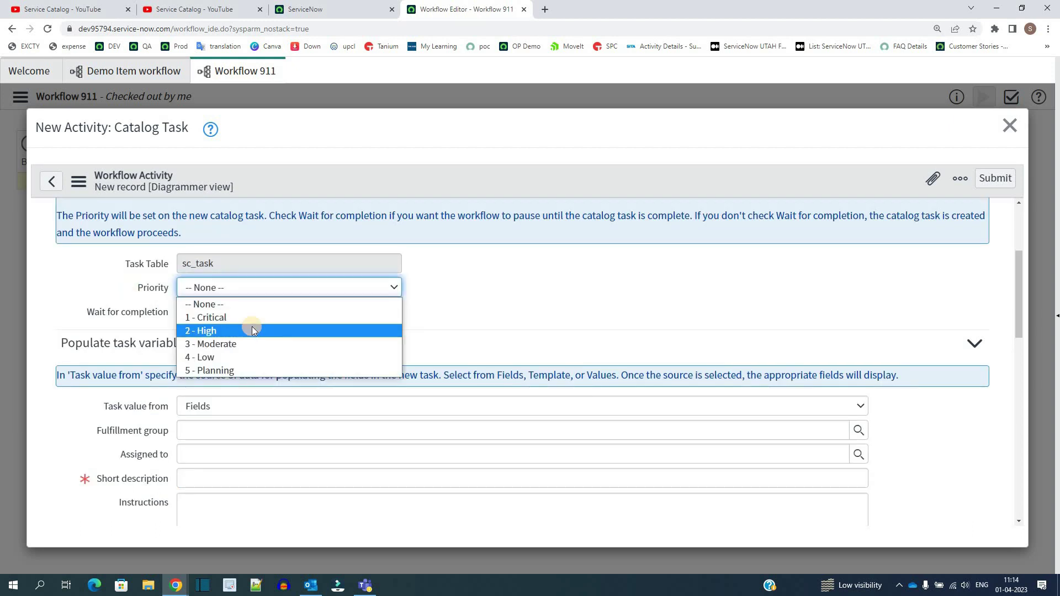
left_click(252, 357)
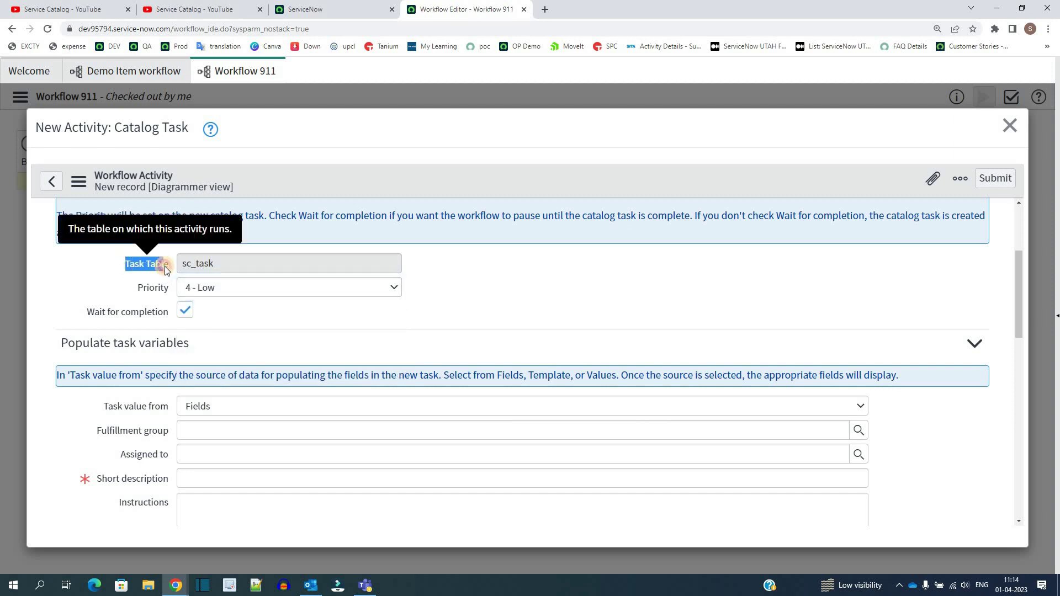
left_click(202, 265)
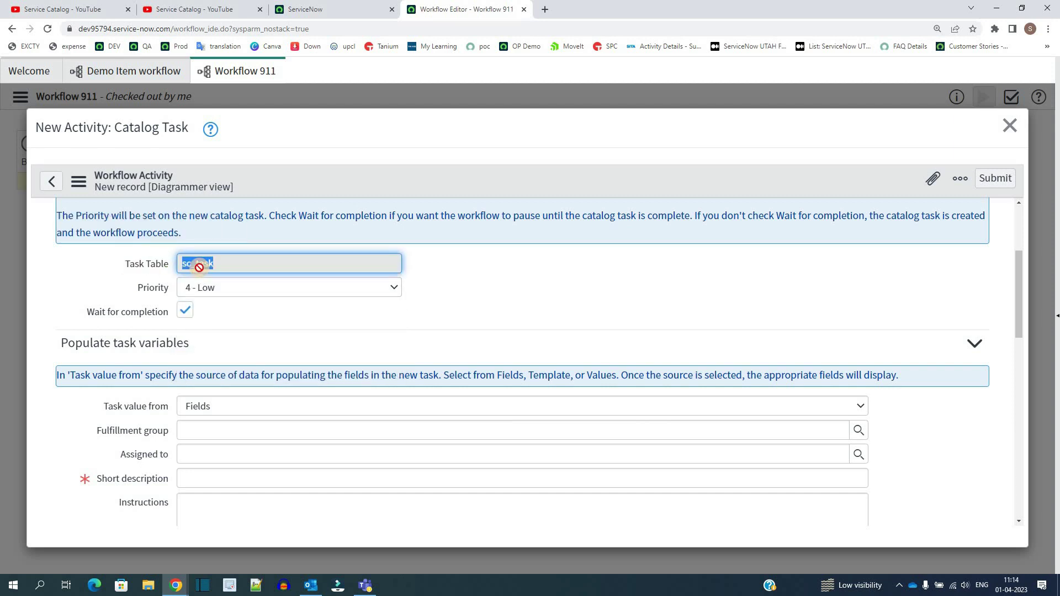
left_click_drag(201, 266, 420, 293)
left_click(470, 291)
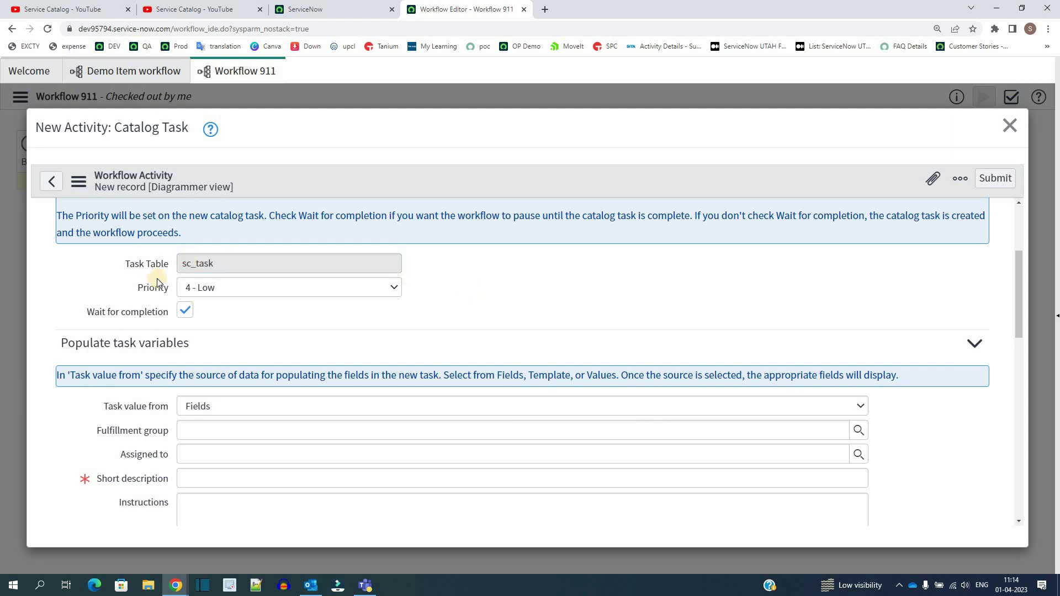
left_click_drag(83, 311, 170, 315)
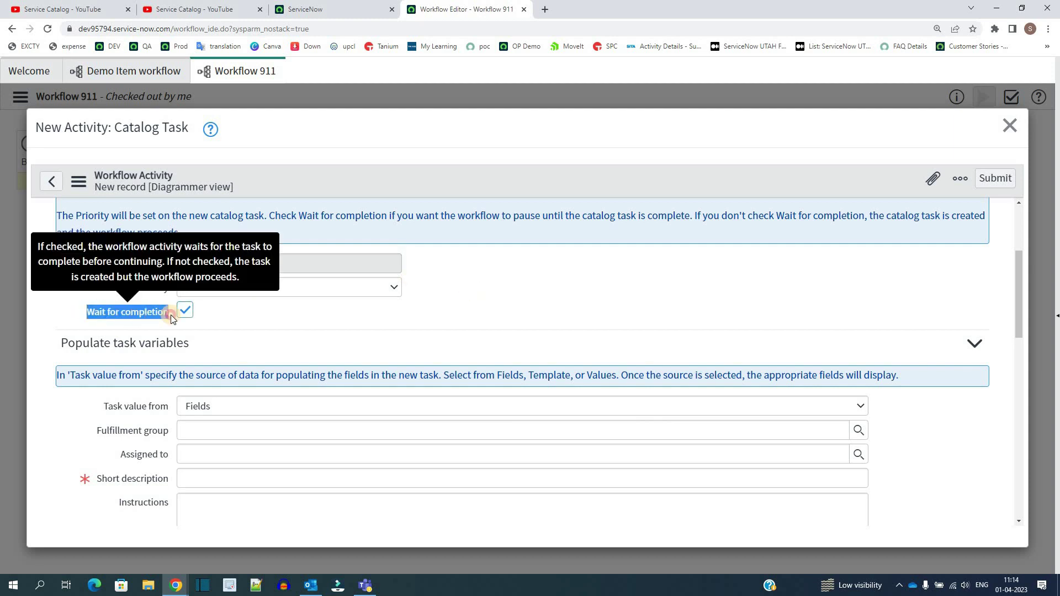
left_click(261, 317)
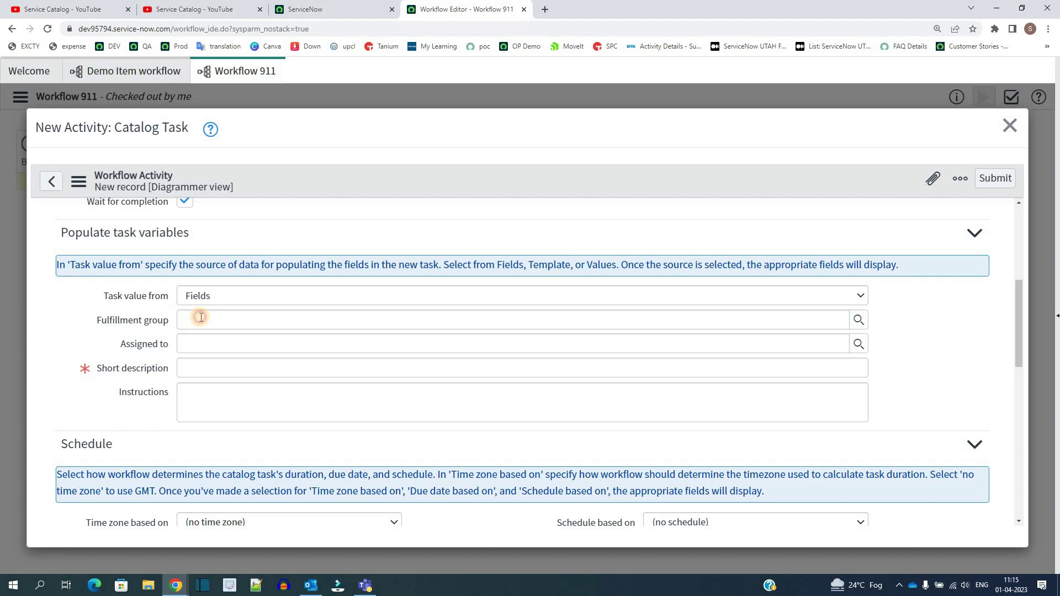
Set the fulfillment group to App Engine Admins and enter the short description "Check details & complete tsak".
left_click(200, 318)
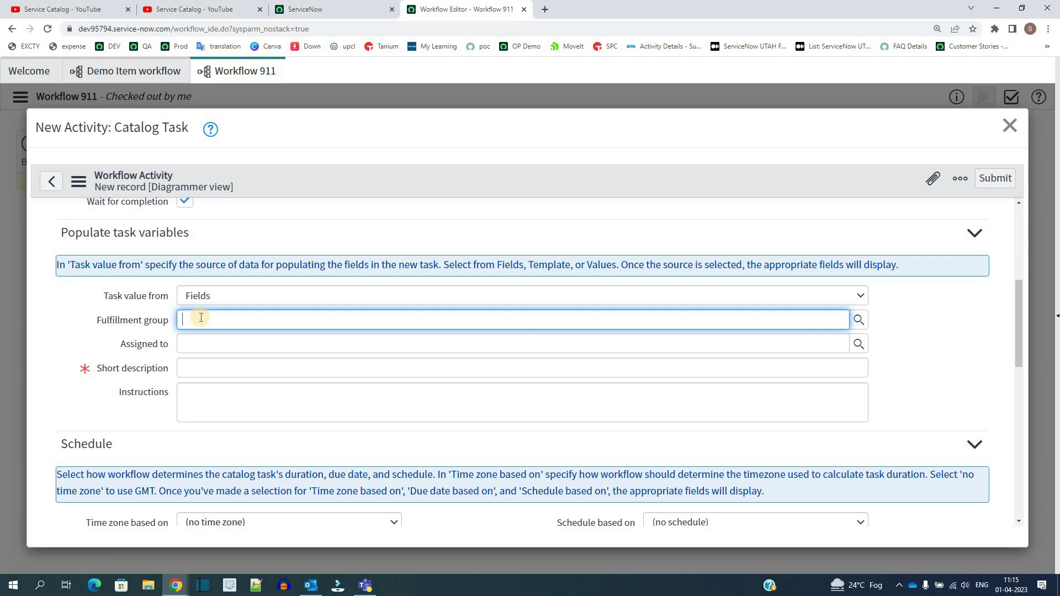
type("a")
left_click(213, 353)
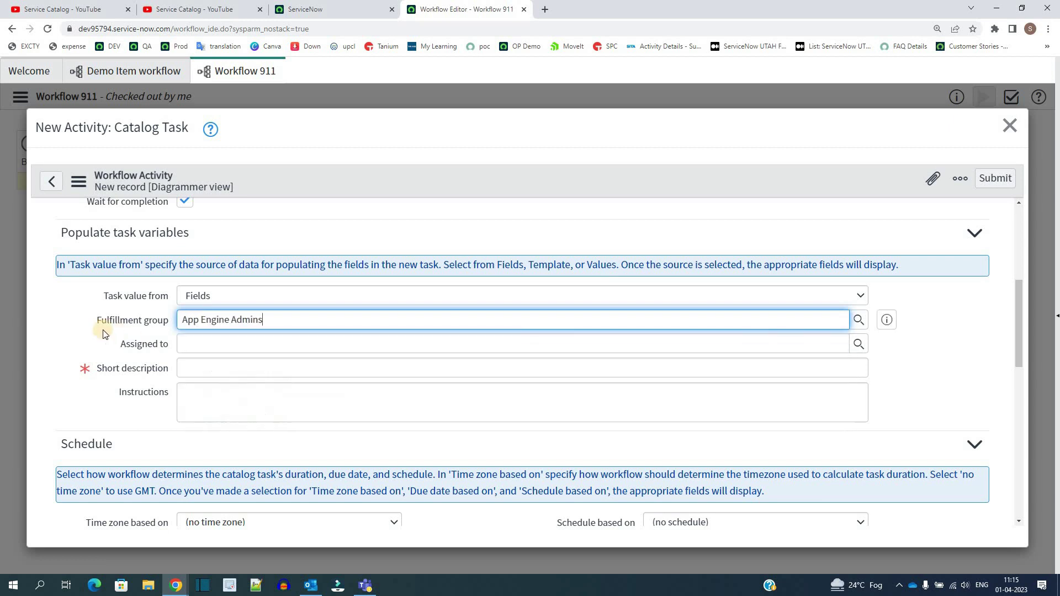
left_click(39, 323)
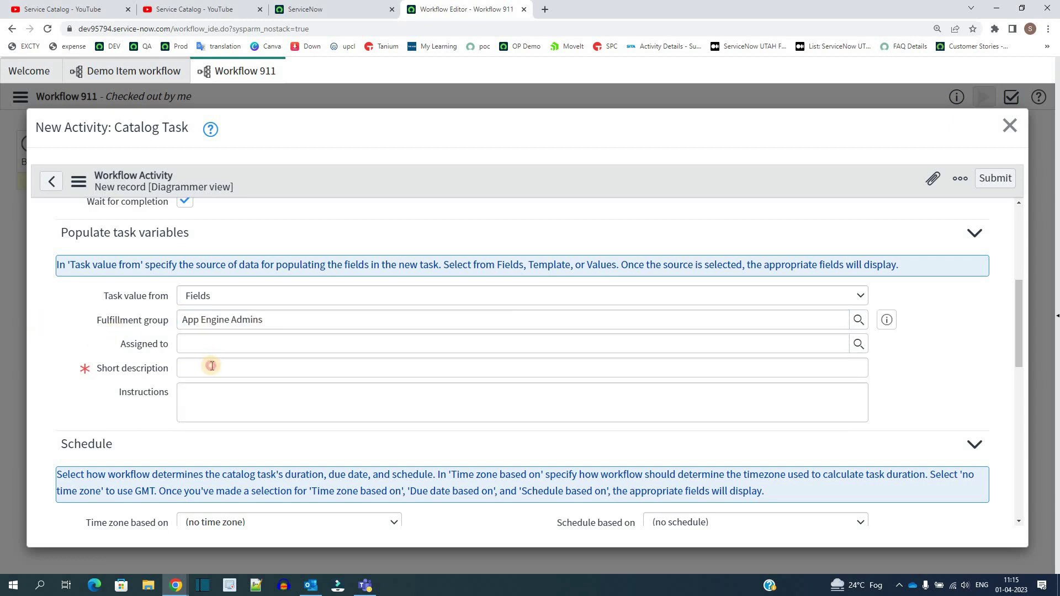
left_click(212, 365)
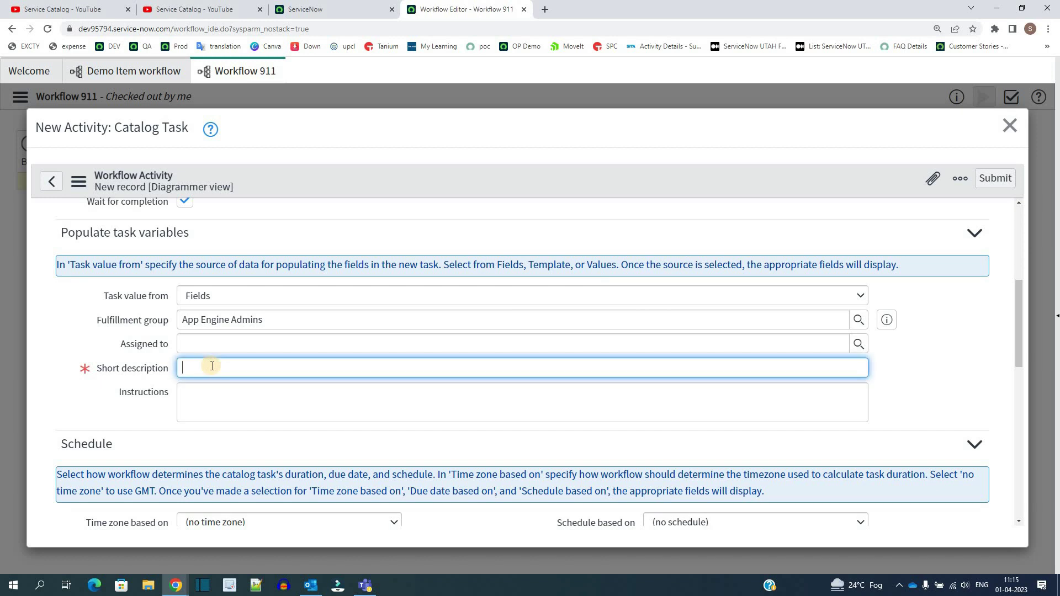
type("Check details & complete tsak")
triple_click(351, 370)
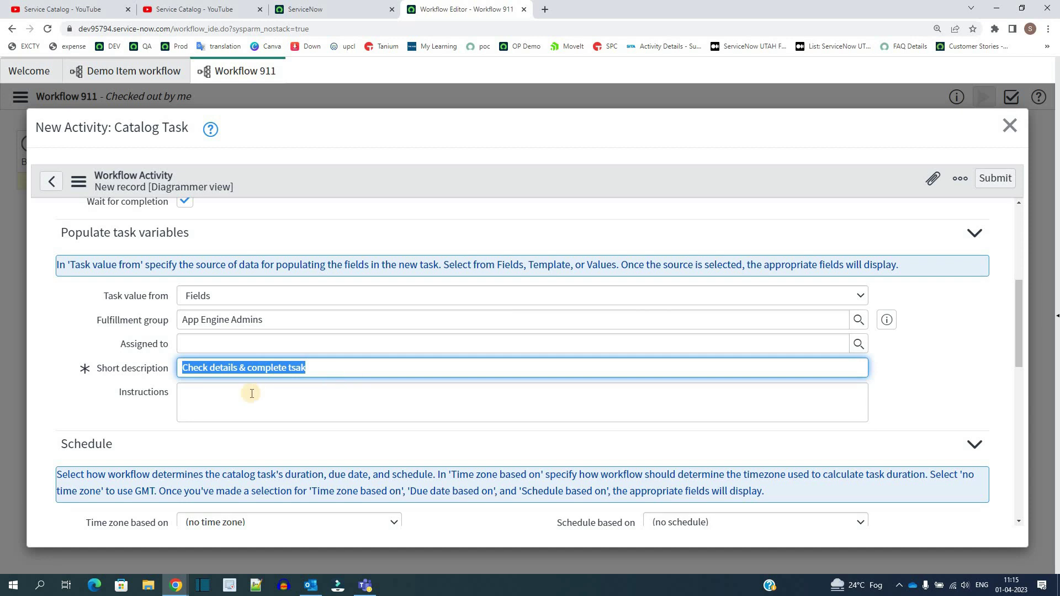
left_click(215, 391)
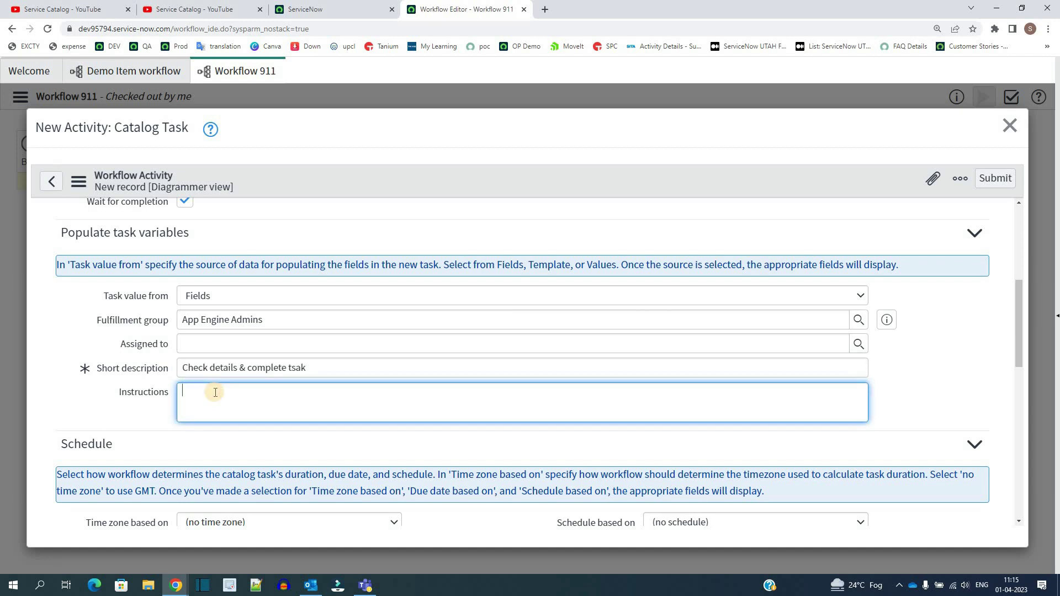
Review the schedule settings, and enable the Advanced option to examine the sample task script before disabling it again.
scroll(157, 356, "down", 1)
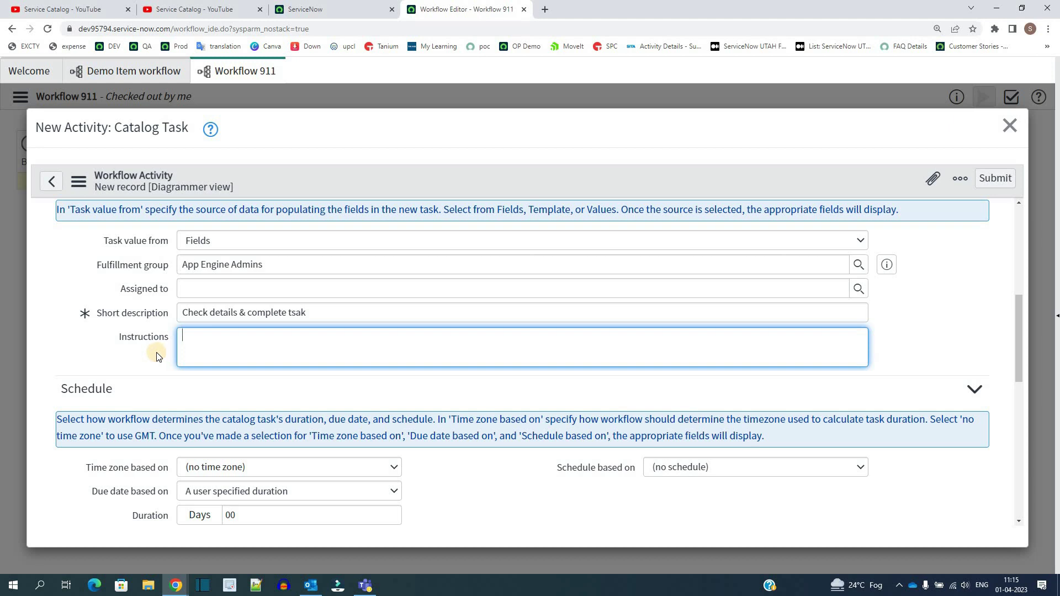
scroll(138, 357, "down", 3)
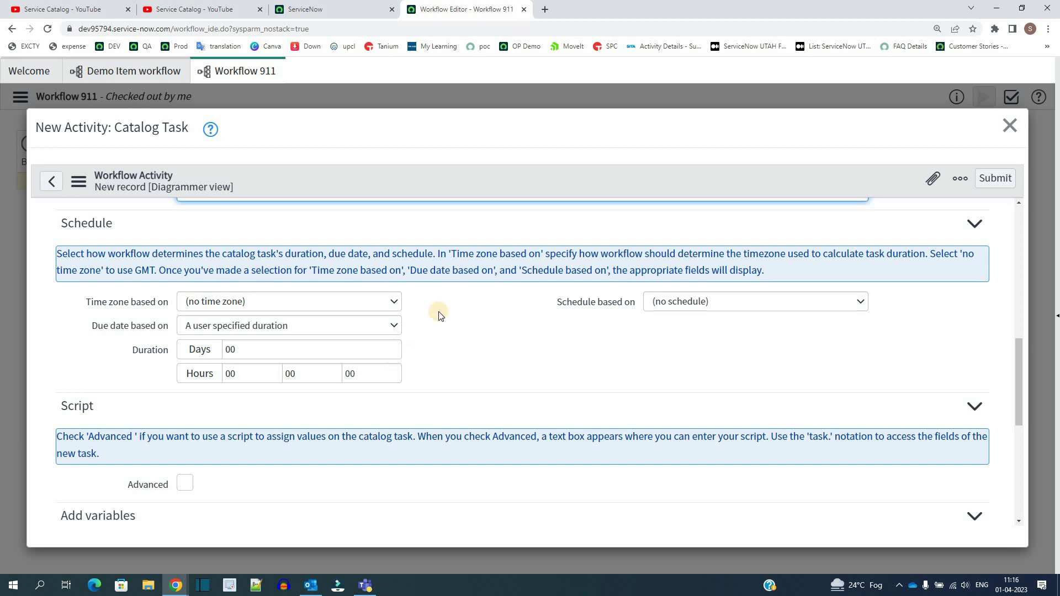
scroll(102, 332, "down", 2)
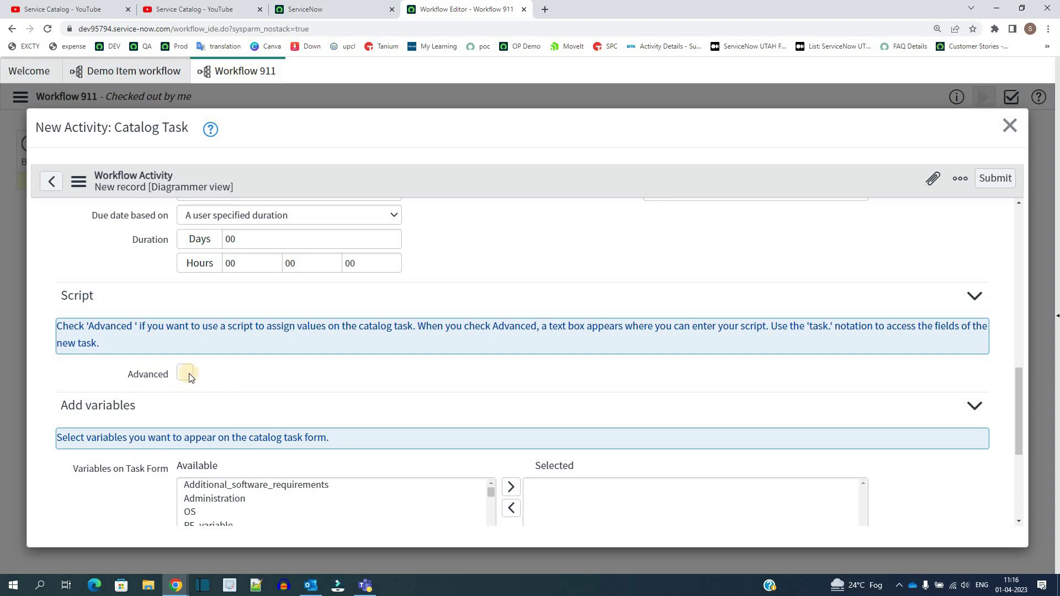
left_click(186, 373)
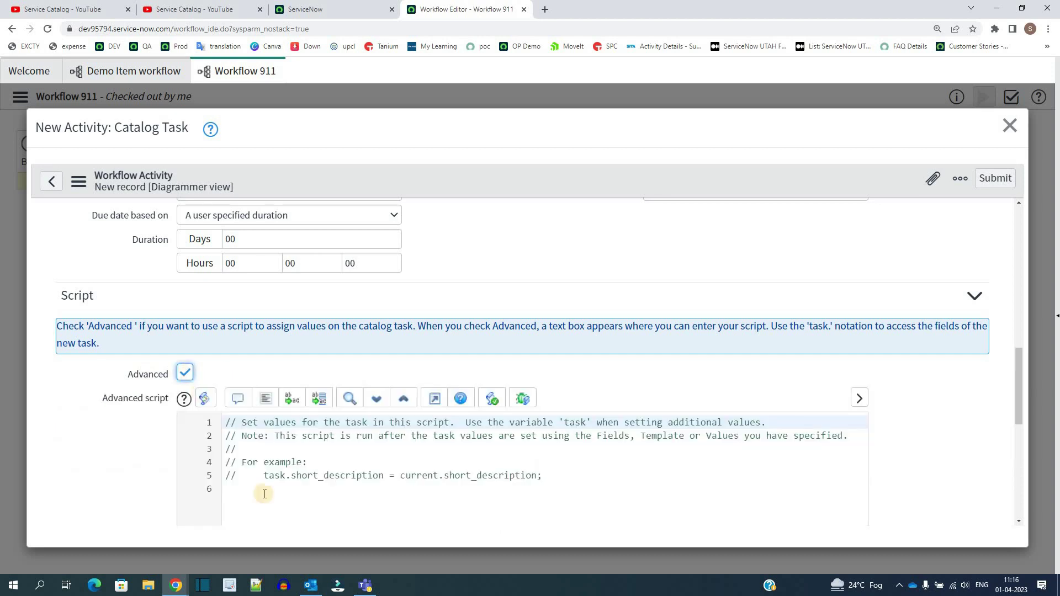
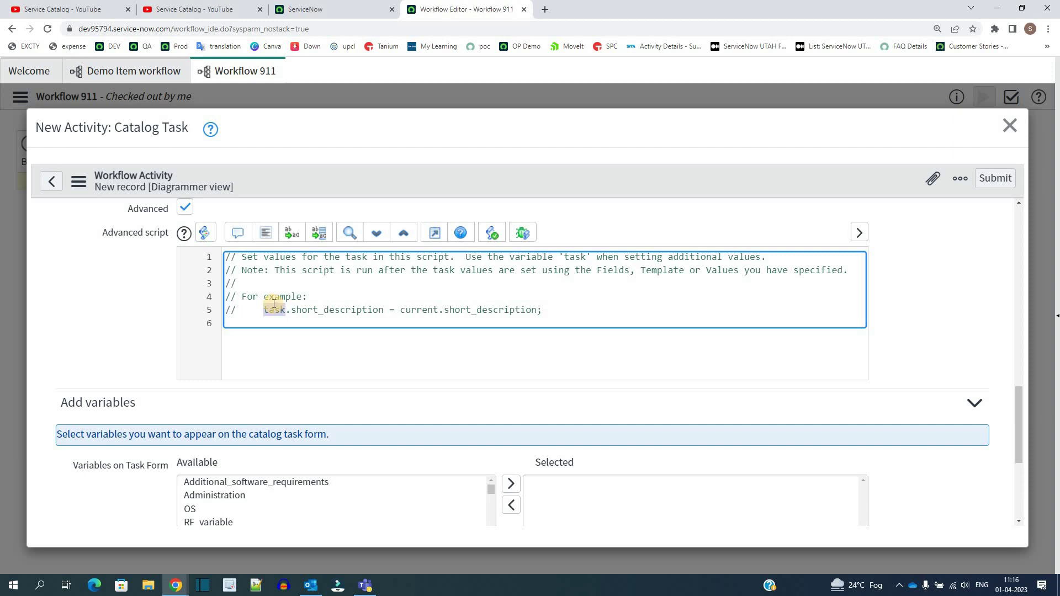
left_click(188, 206)
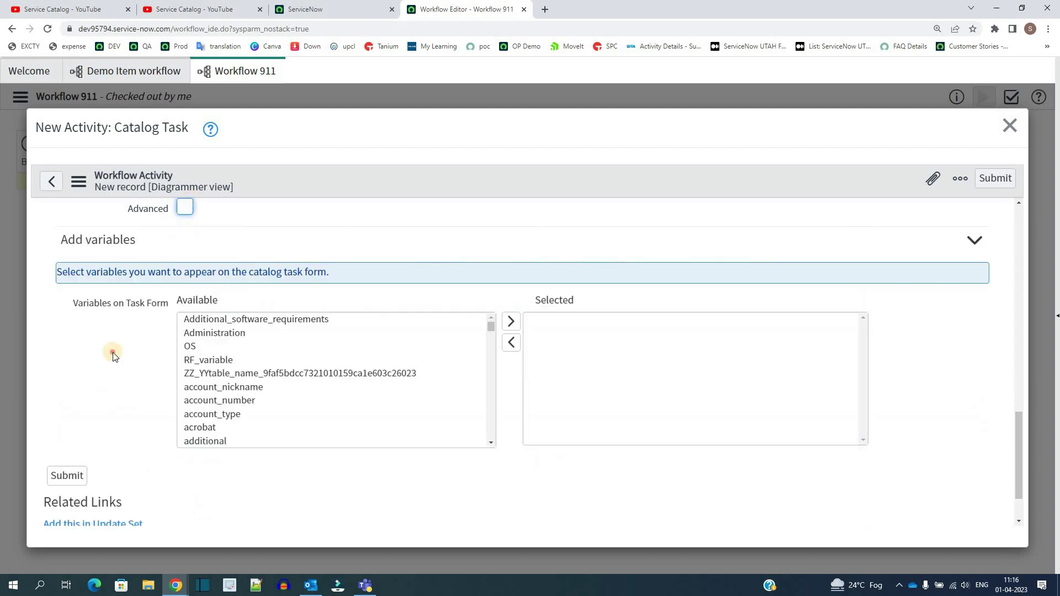
Add all available variables to the selected variables shown on the catalog task form.
left_click(202, 323)
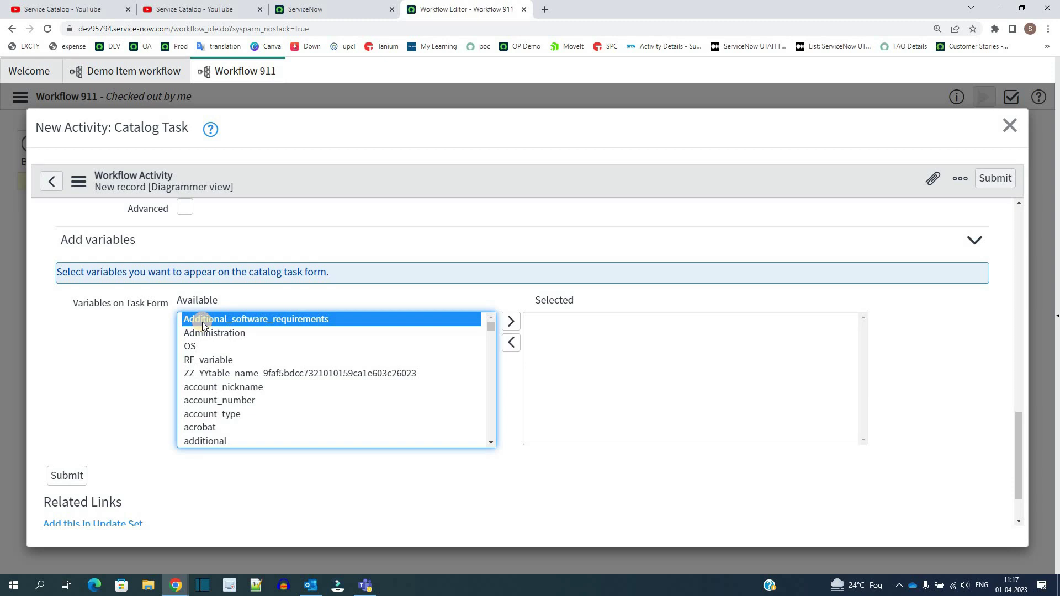
key("shift+End")
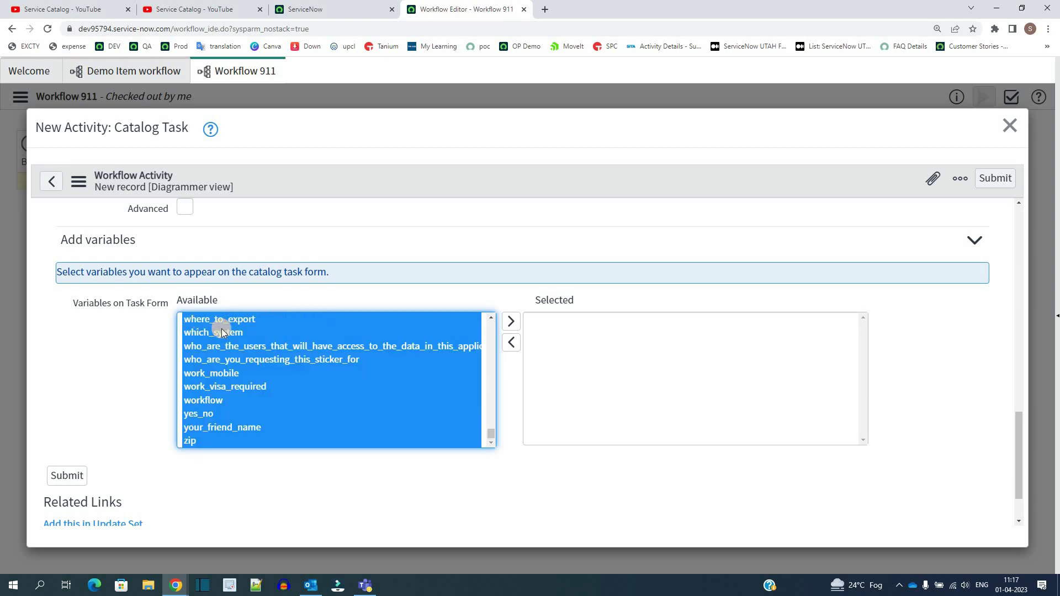
left_click(509, 322)
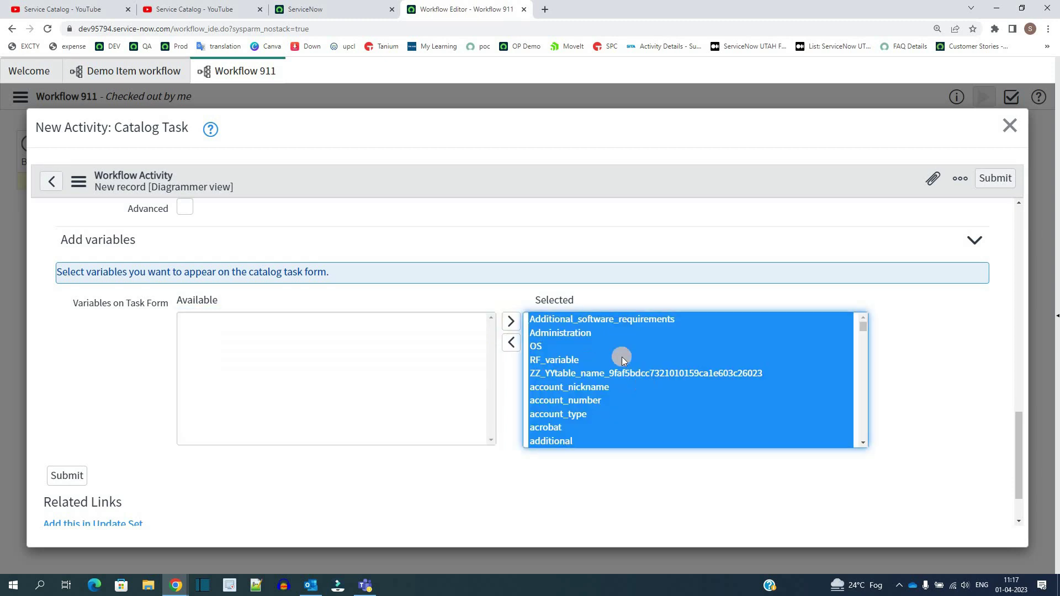
left_click(606, 342)
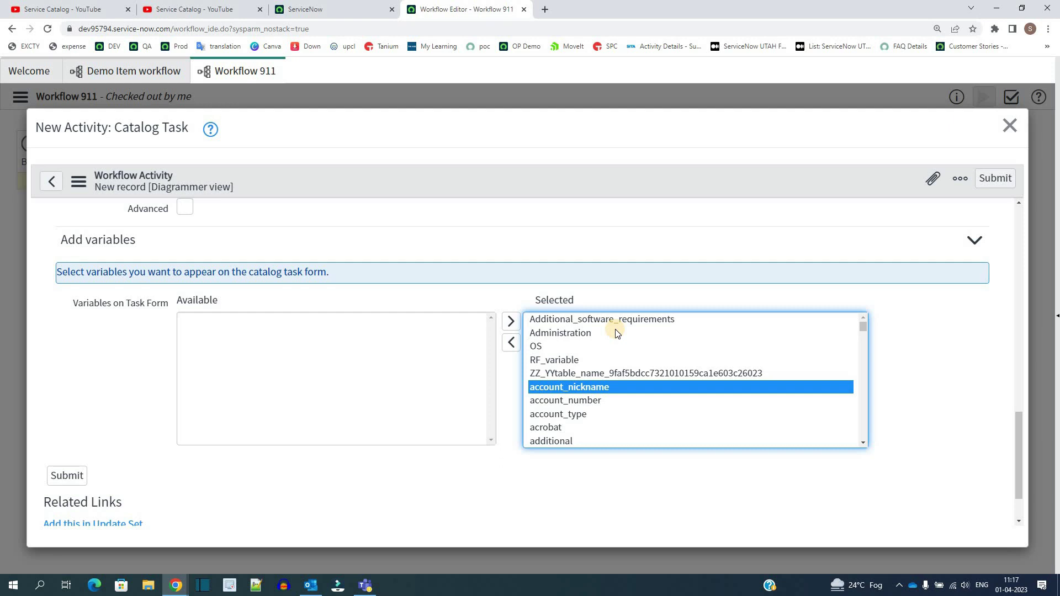
left_click(318, 478)
Submit the Catalog Task activity and connect the BU Approval's Approved output to it.
scroll(315, 473, "down", 2)
scroll(314, 473, "up", 10)
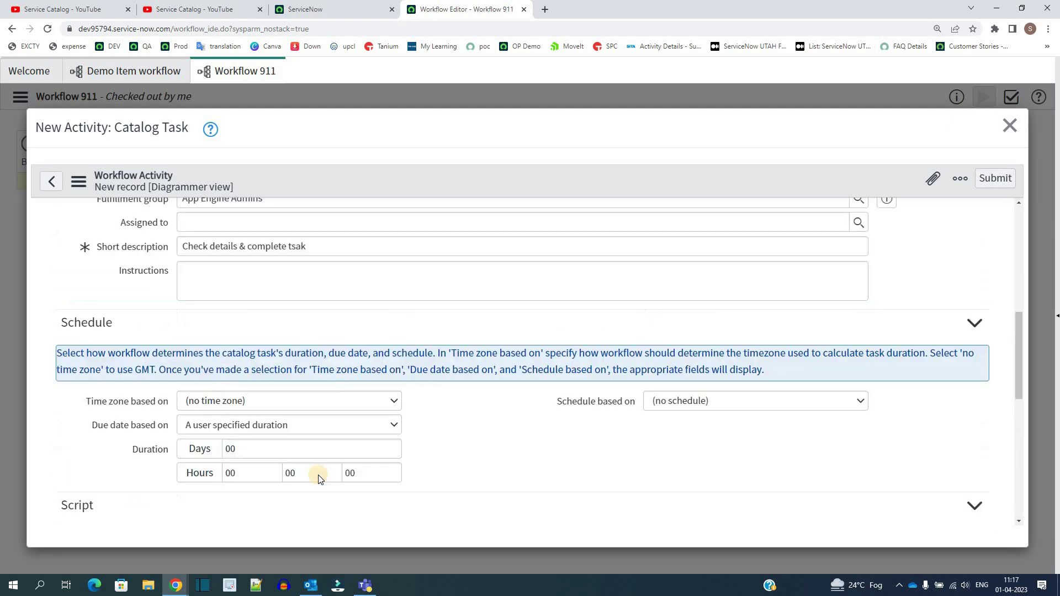
left_click(995, 180)
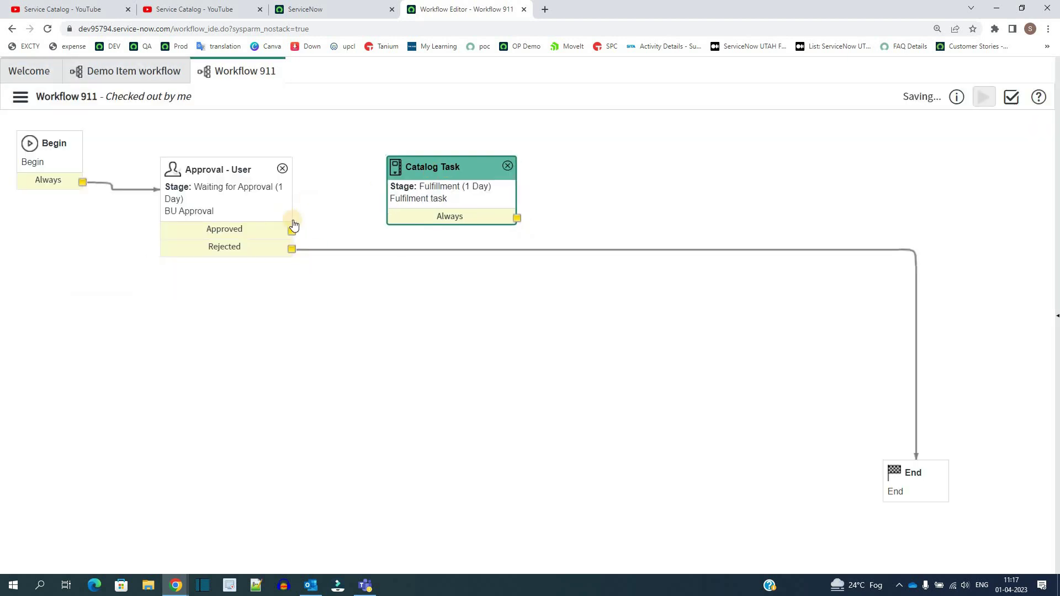
left_click_drag(291, 231, 445, 200)
Start a new activity after the Catalog Task by filtering the workflow activity definitions for "log" and choosing Log Message.
left_click_drag(521, 217, 676, 171)
left_click(694, 182)
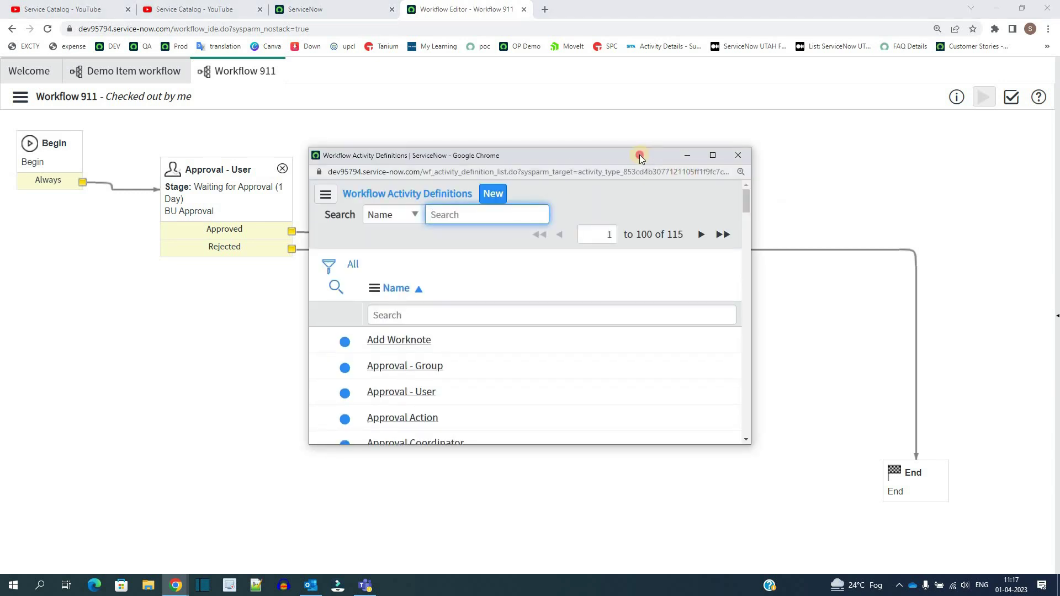
double_click(674, 231)
left_click(712, 156)
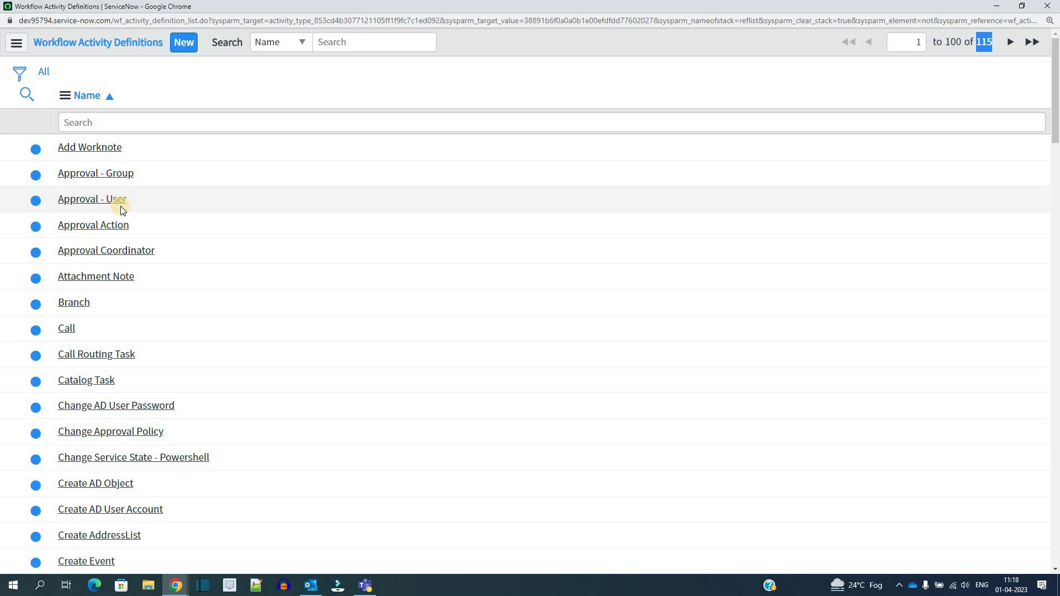
left_click(150, 116)
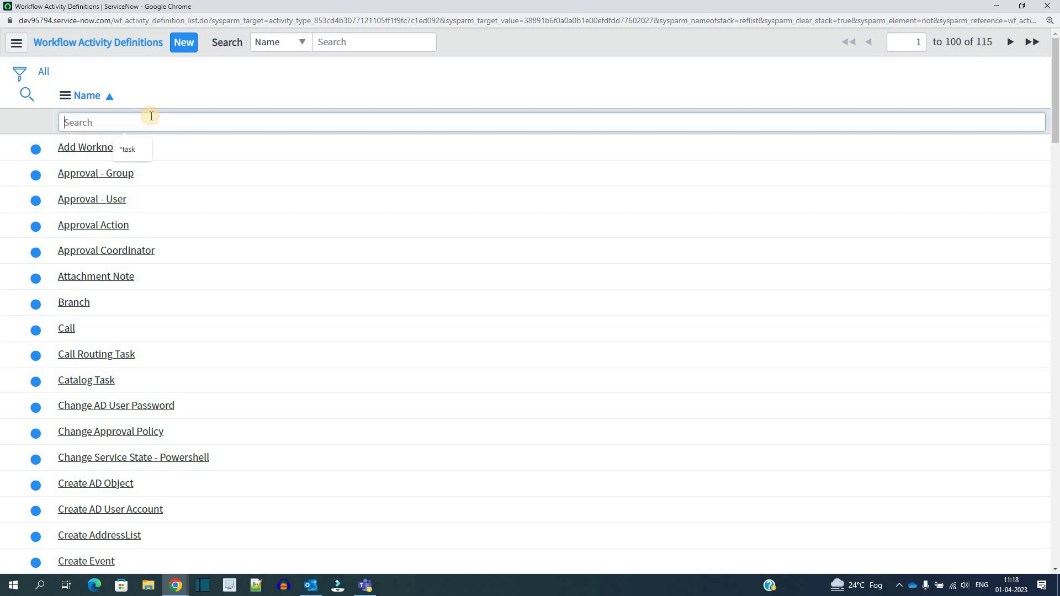
type("log")
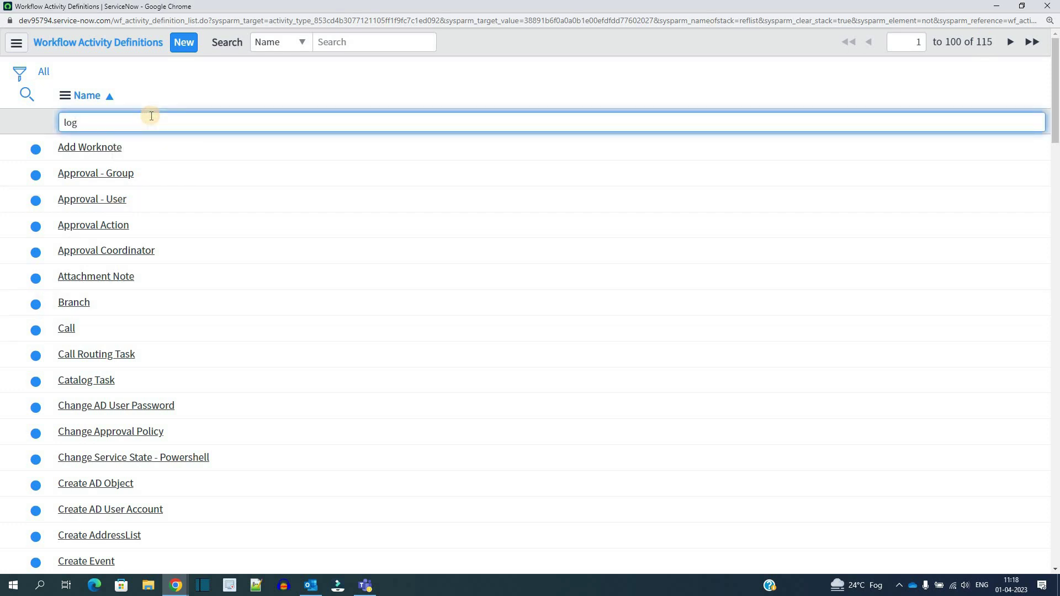
key("Return")
left_click(103, 148)
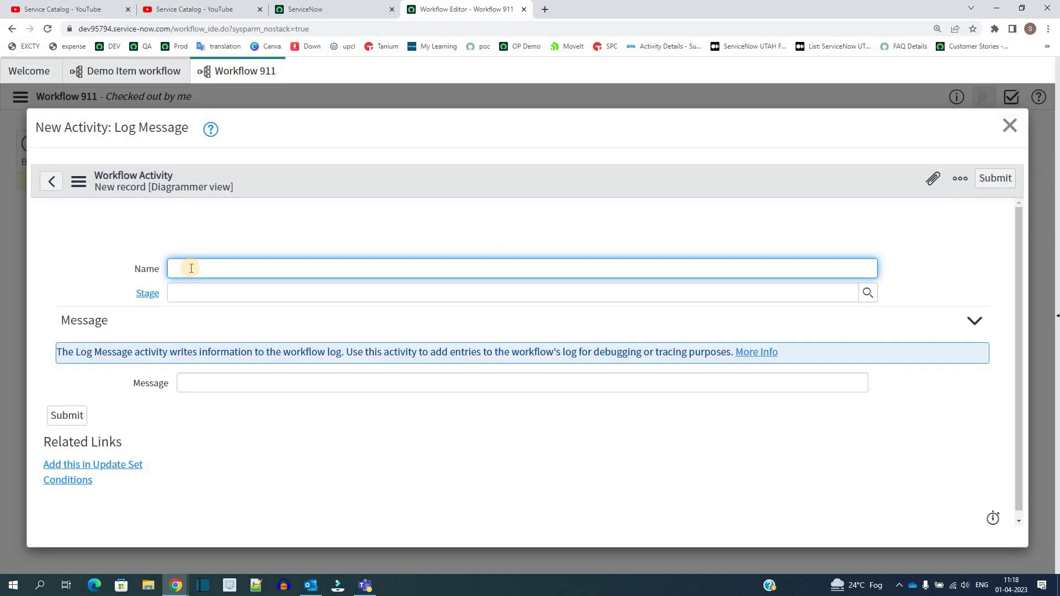
Name the Log Message activity "Log Msg" and set its stage to Completed.
type("Log Msg")
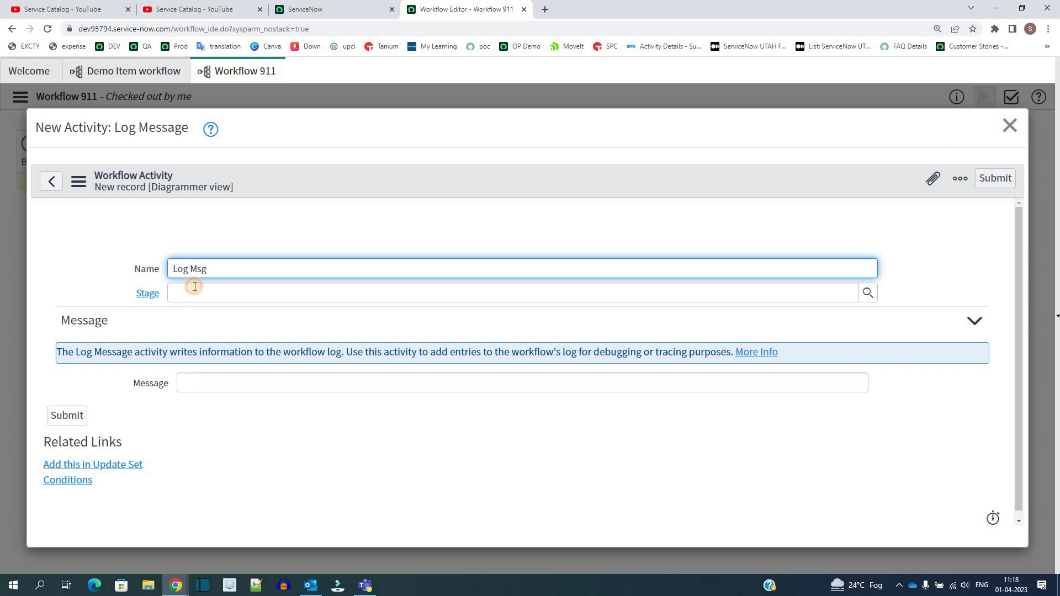
left_click(195, 286)
type("com")
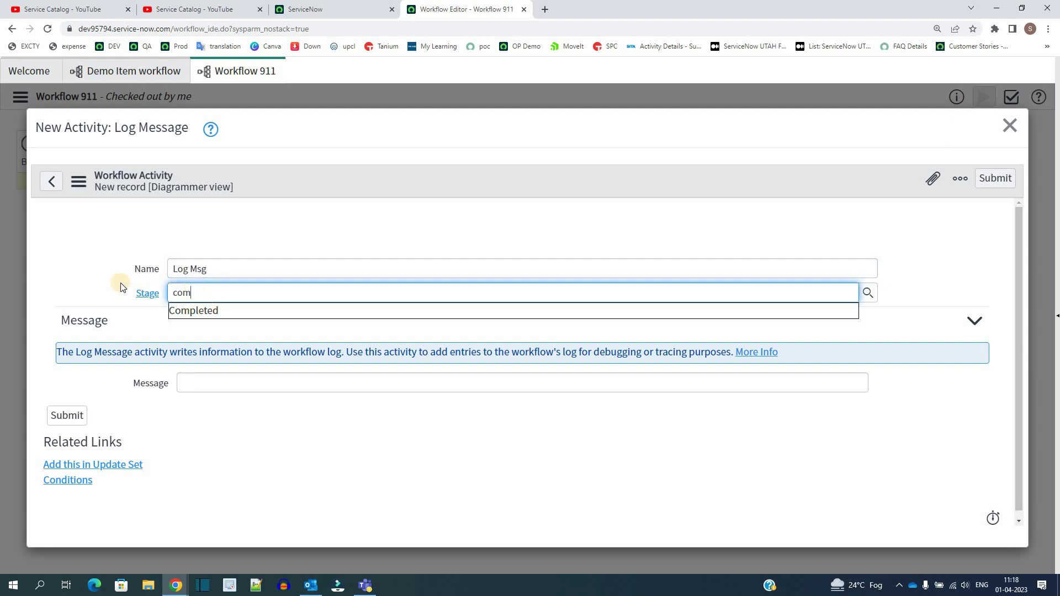
left_click(193, 311)
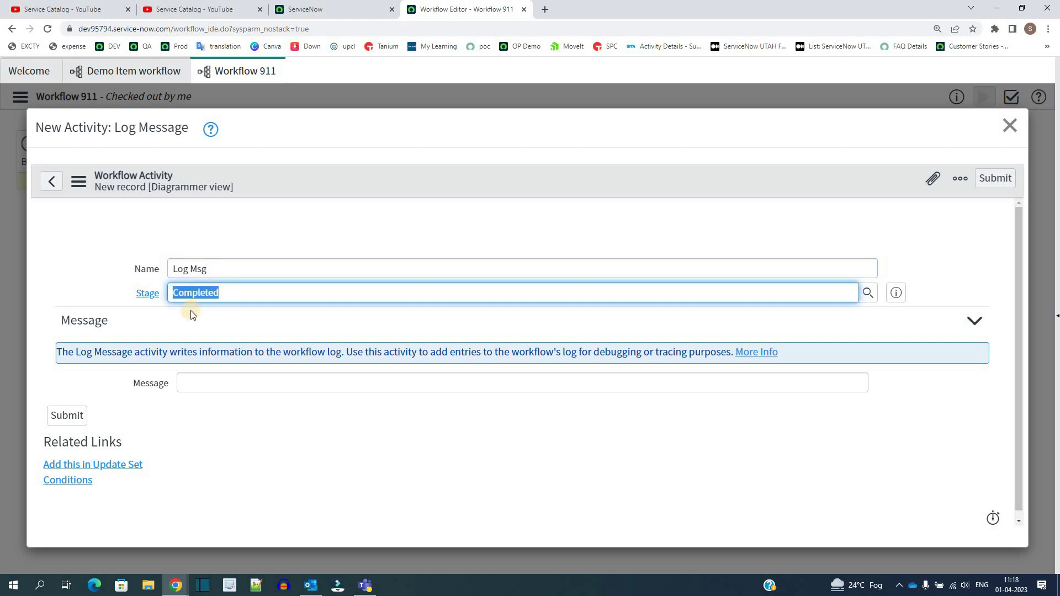
left_click(189, 320)
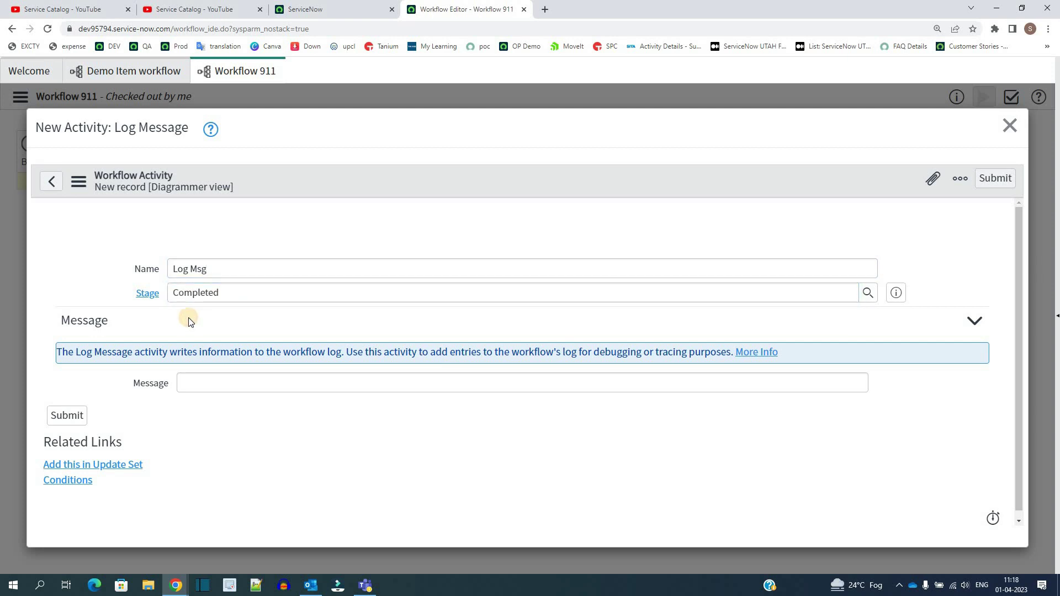
Enter the log message "Workflow 911 - Request Completed" and submit the activity.
left_click(198, 385)
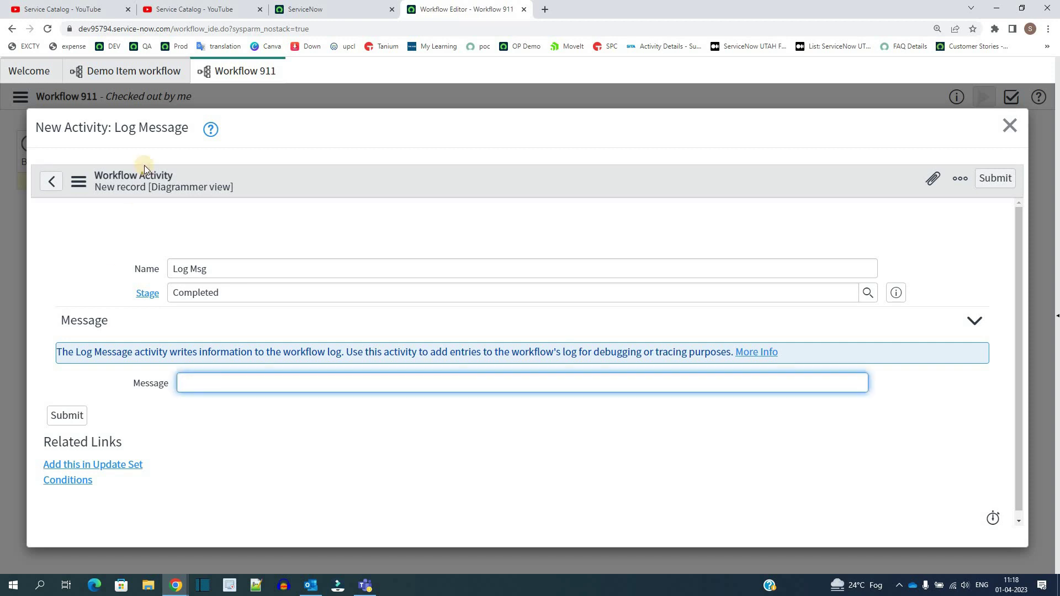
type("Wor")
left_click(183, 406)
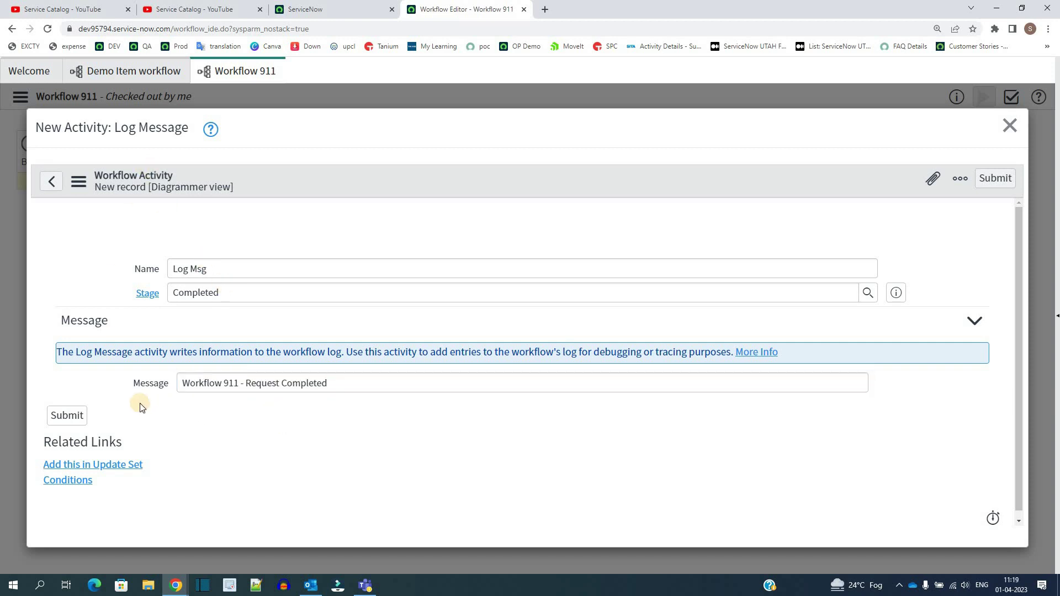
double_click(296, 382)
left_click(70, 416)
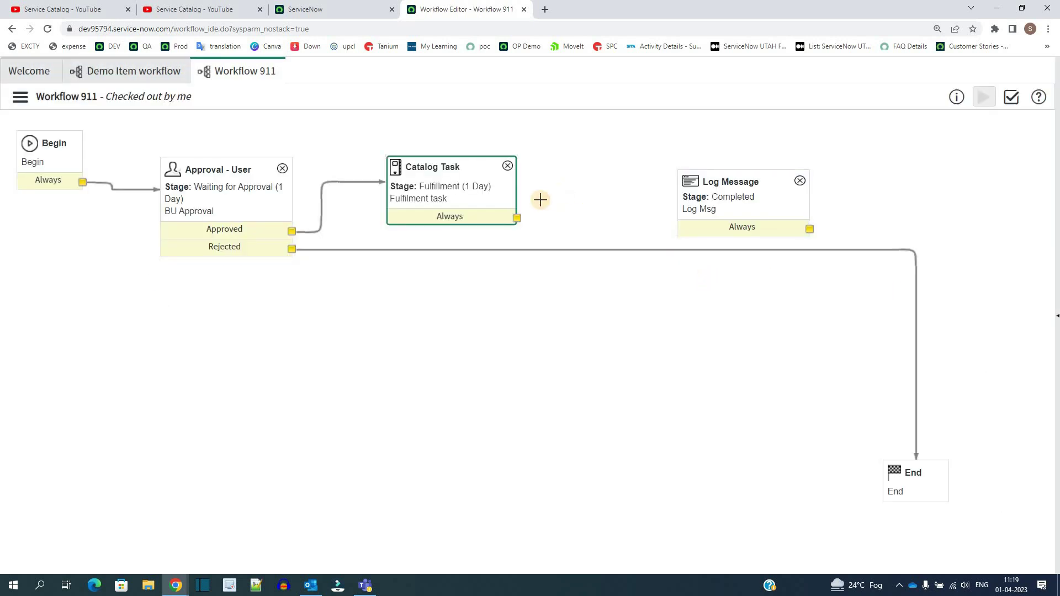
Align the Log Message activity beside the Catalog Task and connect Catalog Task to Log Message and Log Message to End through their Always outputs.
left_click_drag(738, 180, 686, 161)
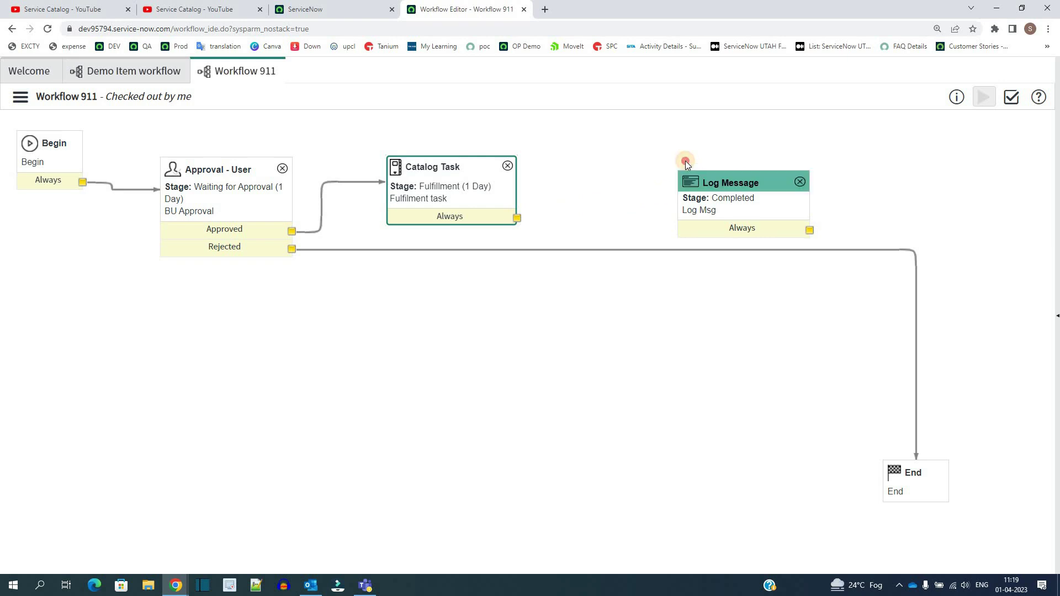
left_click_drag(515, 218, 699, 191)
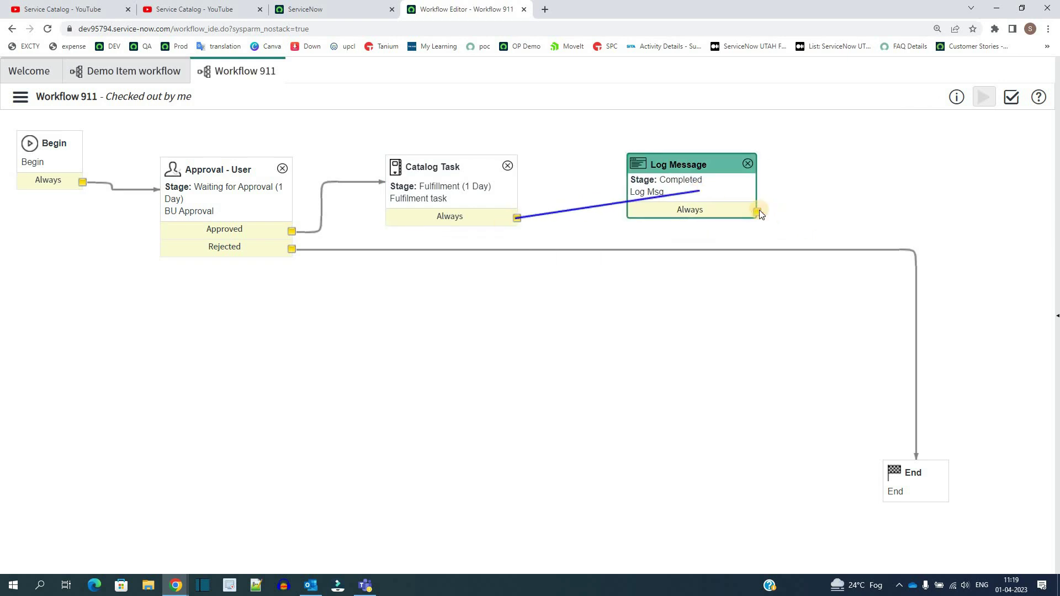
left_click_drag(759, 210, 914, 485)
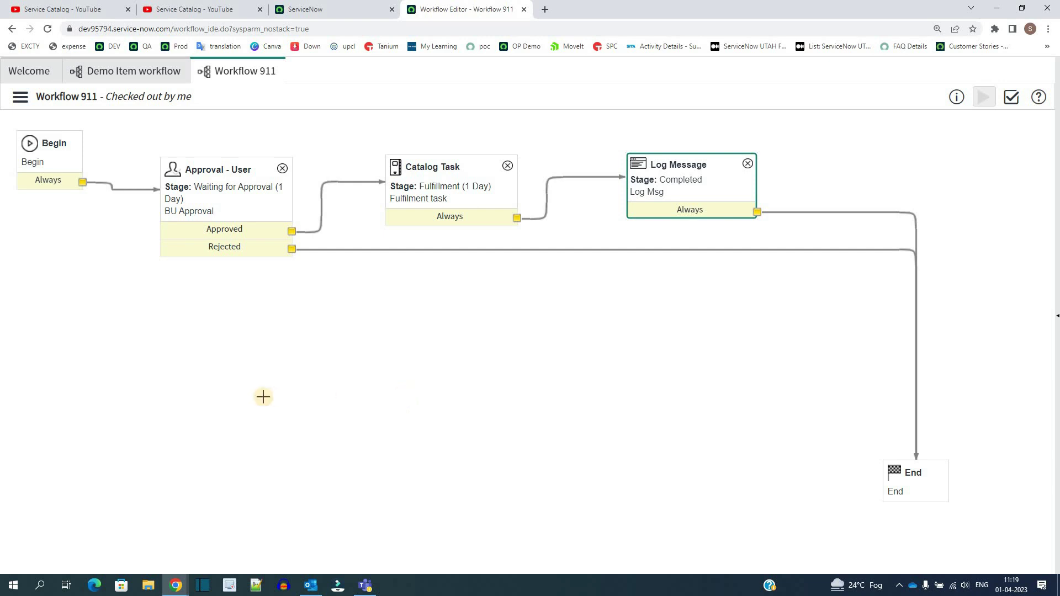
left_click(71, 159)
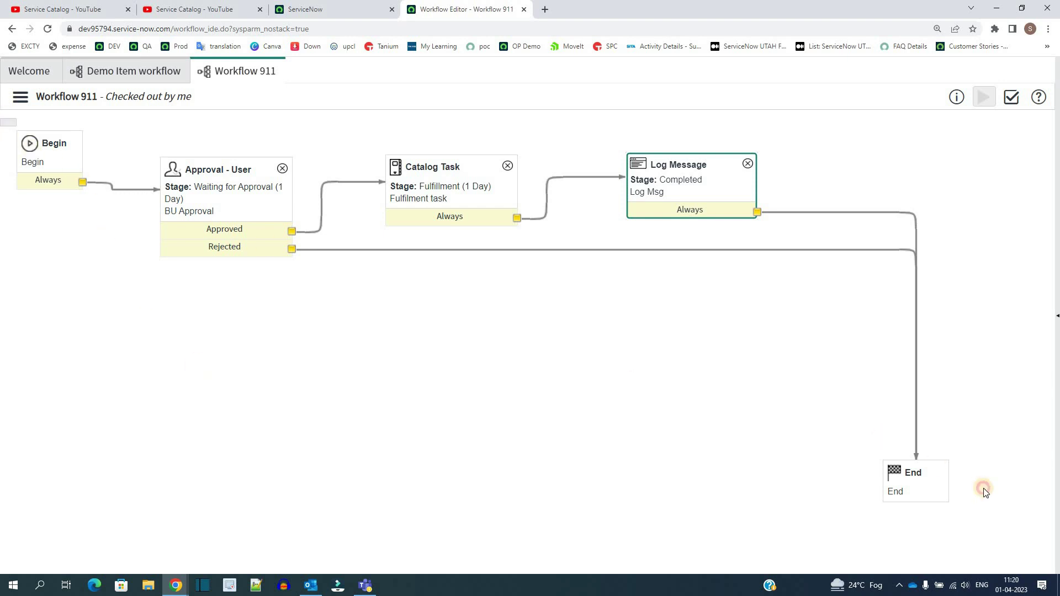
left_click_drag(982, 487, 269, 451)
left_click(268, 450)
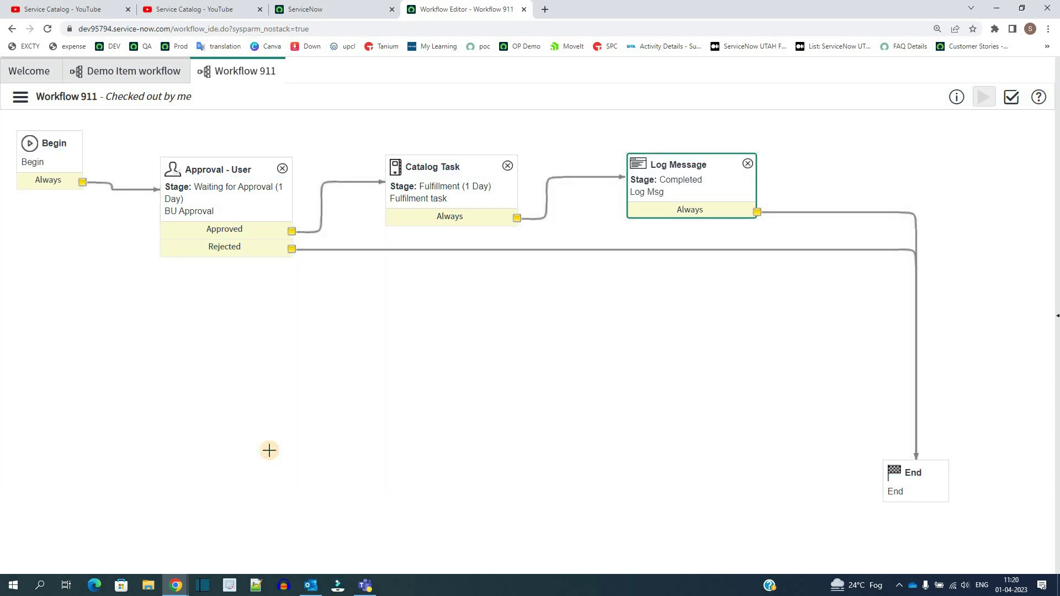
Check the checked-out status of Workflow 911 and publish the workflow.
left_click(134, 98)
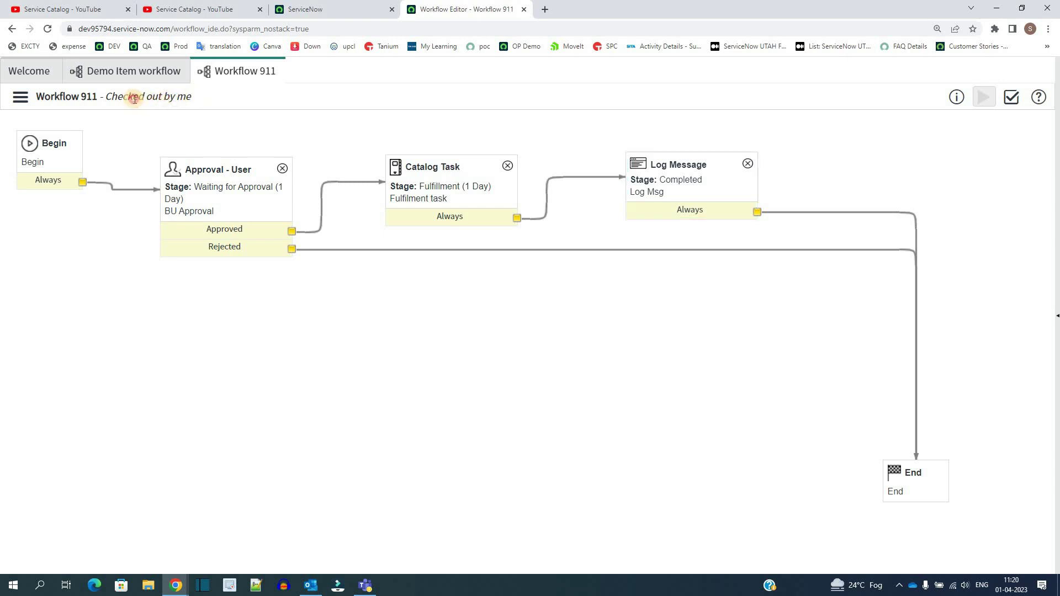
triple_click(134, 98)
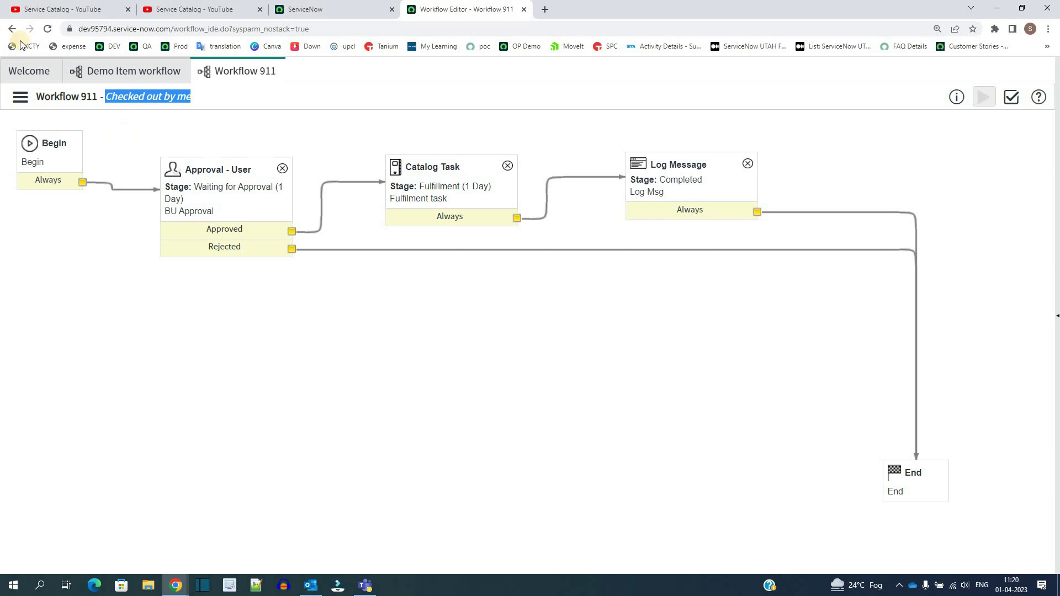
left_click(20, 97)
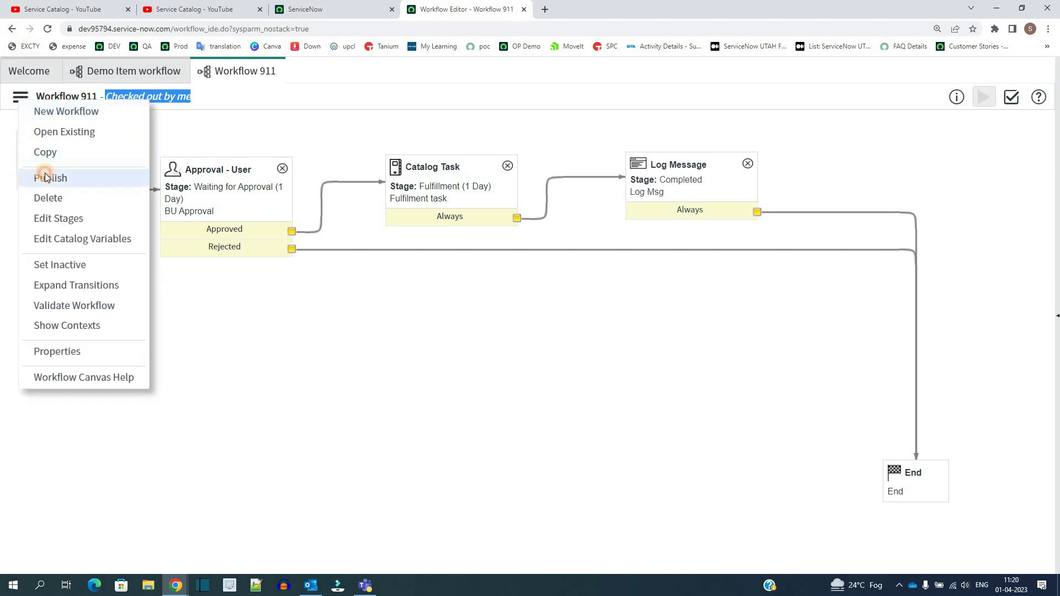
left_click(46, 176)
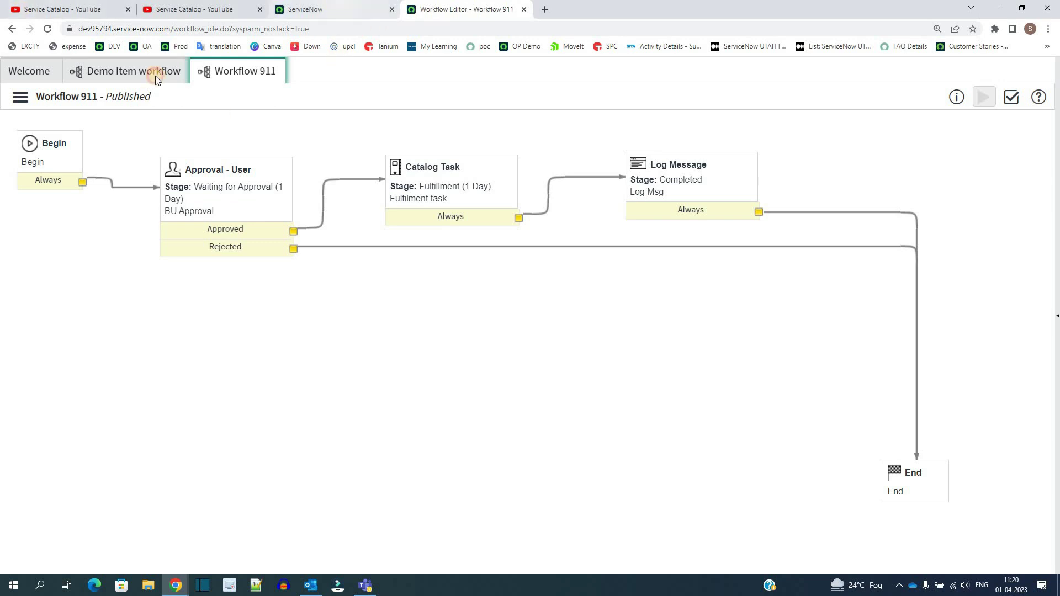
Find Maintain Items in the ServiceNow navigator and open the New Email Account catalog item.
left_click(332, 9)
double_click(50, 117)
type("items")
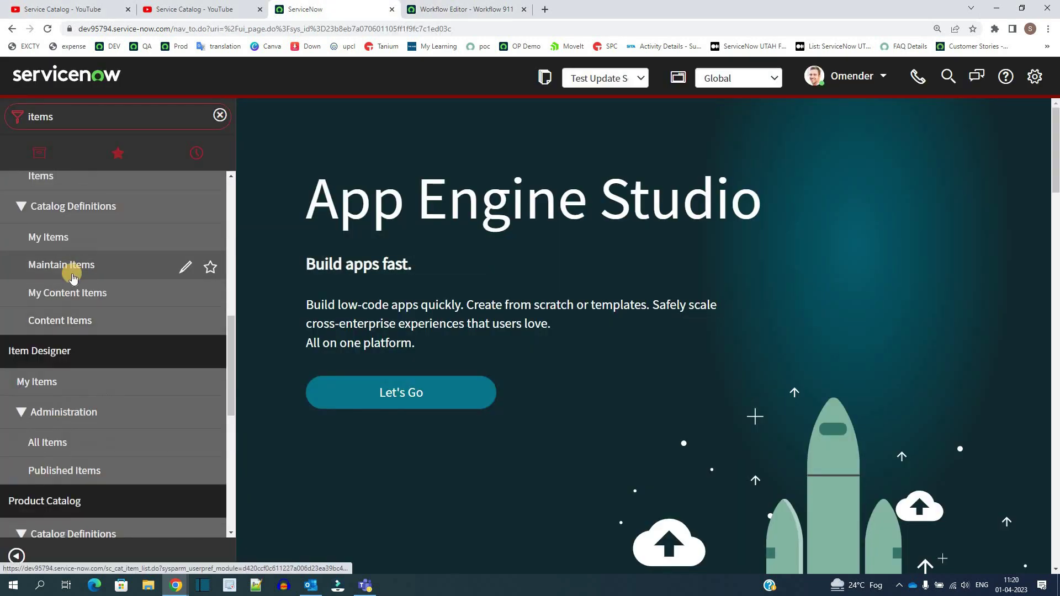
left_click(74, 270)
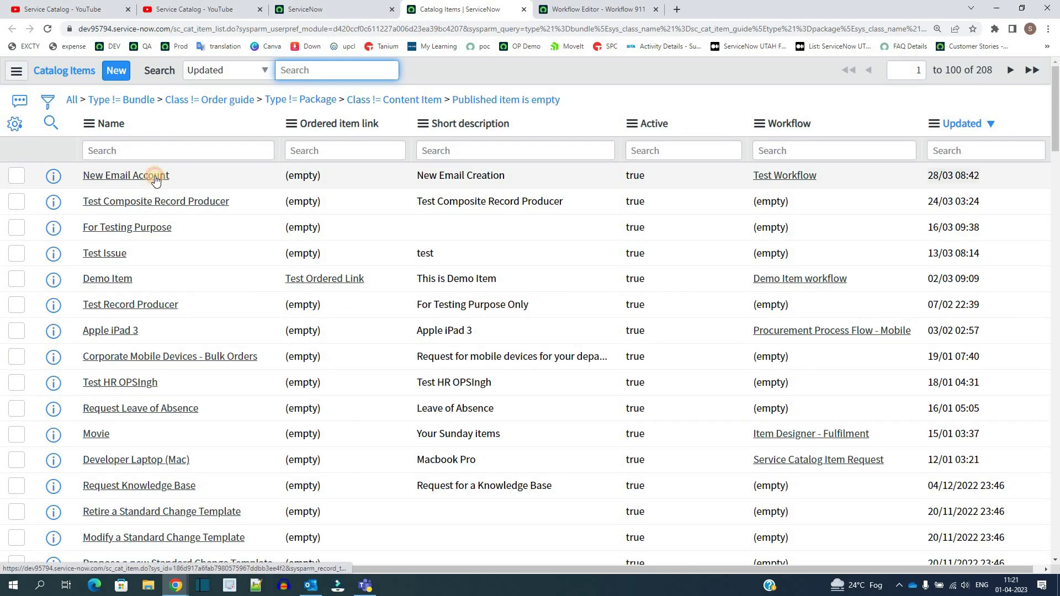
left_click(155, 179)
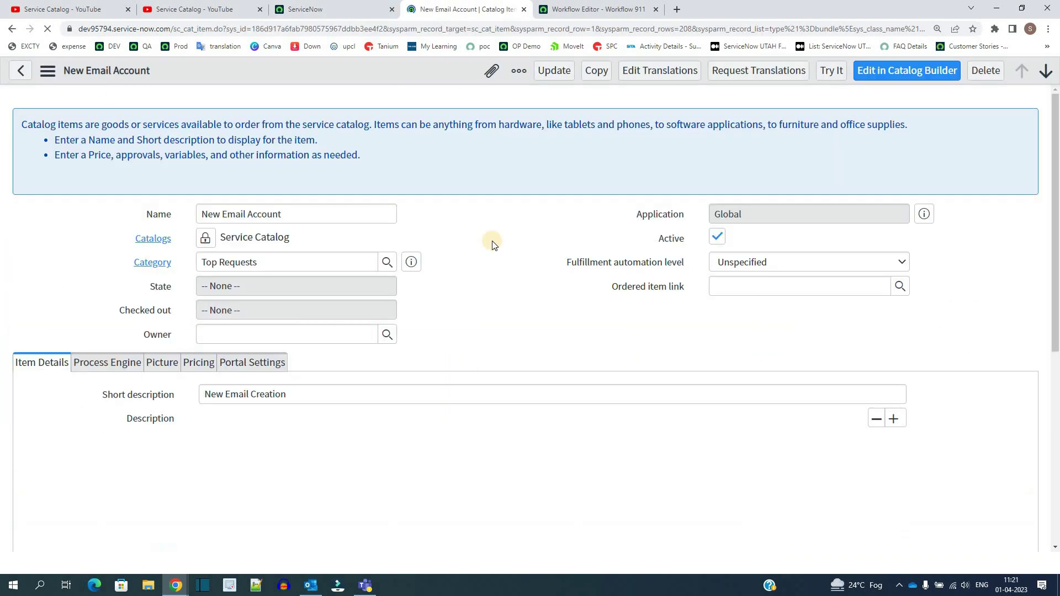
Set the catalog item's process engine workflow to Workflow 911 and save the record.
scroll(493, 245, "down", 2)
left_click(113, 252)
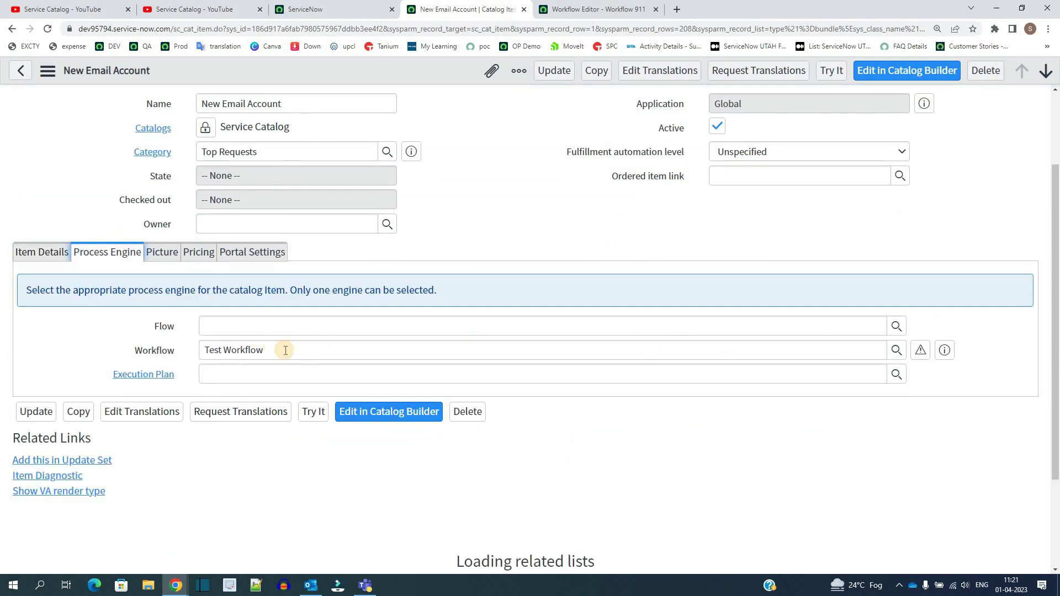
triple_click(285, 350)
type("Workflow 911")
left_click(91, 350)
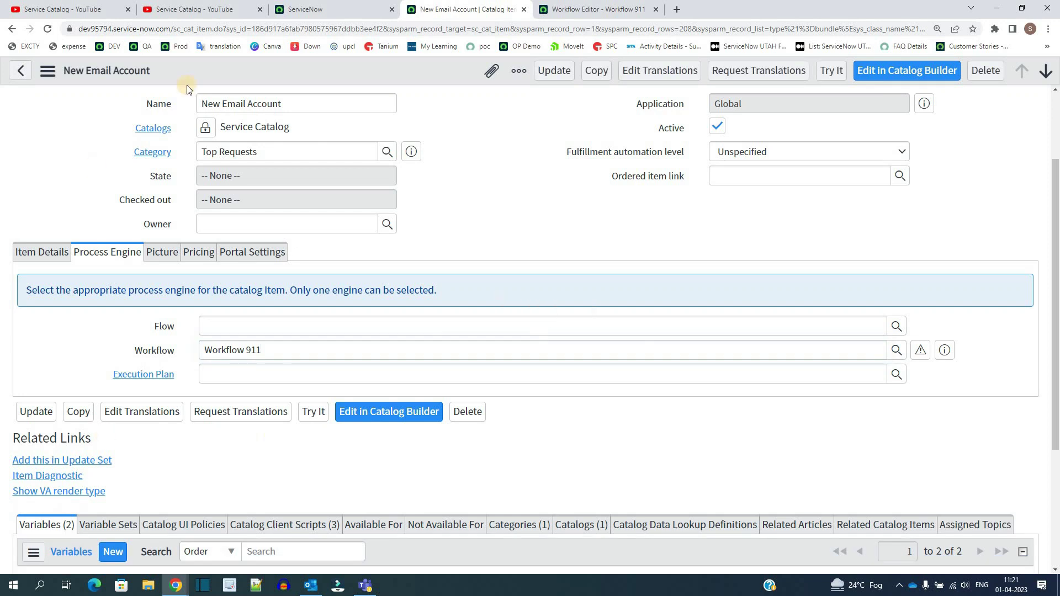
left_click(247, 99)
right_click(345, 68)
left_click(356, 78)
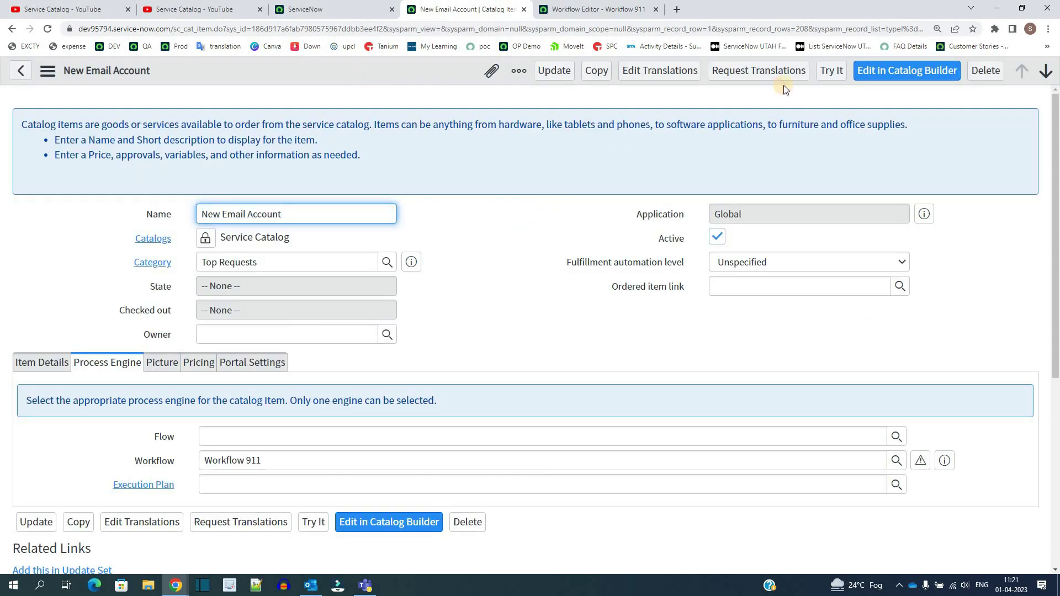
Try the New Email Account item, fill in the preferred email address and order it.
left_click(830, 71)
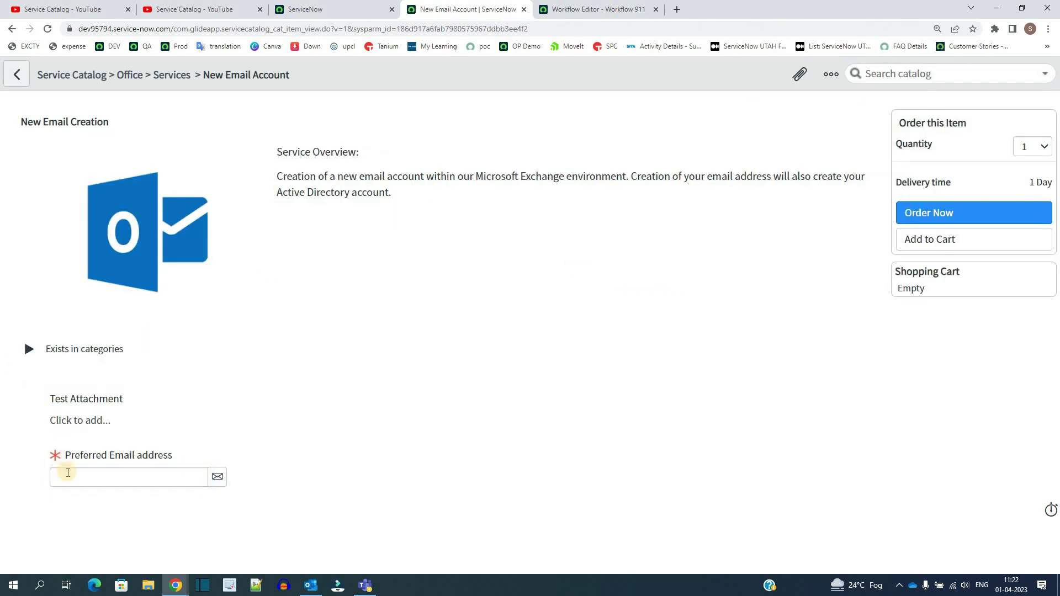
left_click(69, 474)
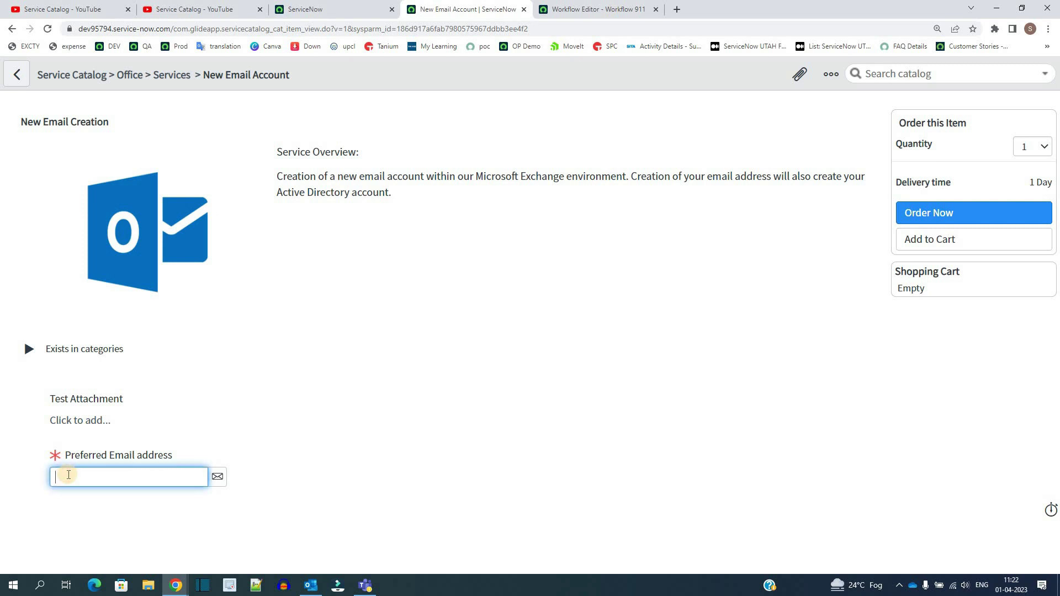
key("ctrl+v")
left_click(821, 248)
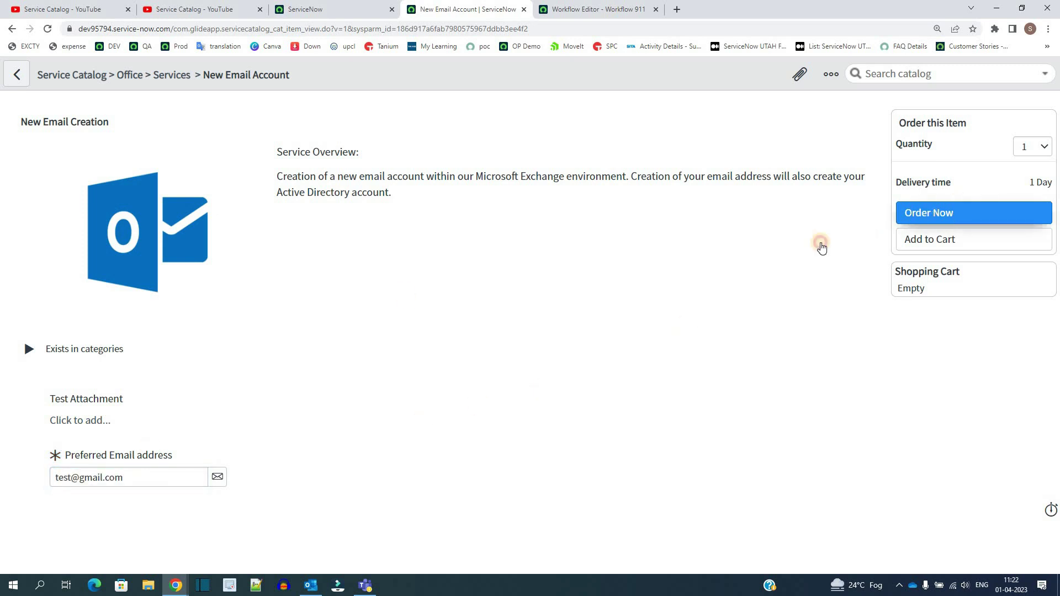
key("Tab")
key("Return")
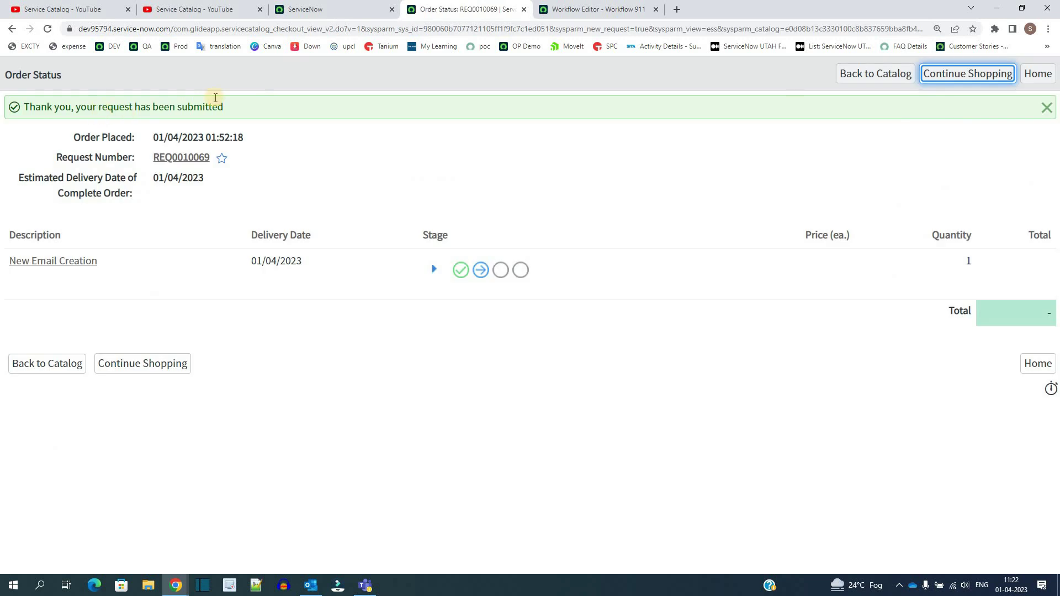
Open the ordered New Email Creation item and compare its stage with the BU Approval activity in the published Workflow 911.
left_click(34, 267)
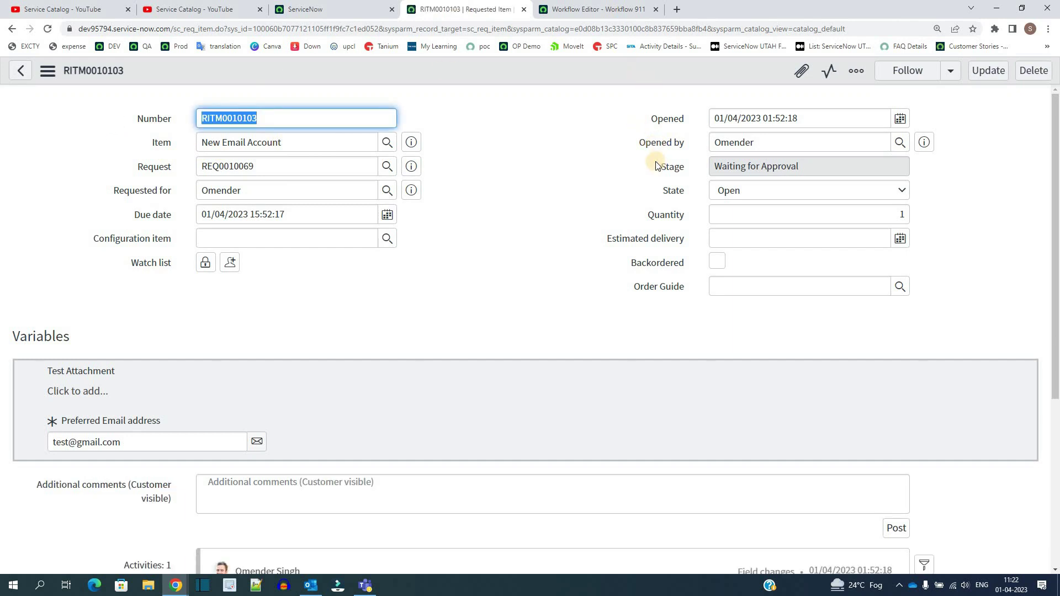
left_click_drag(658, 165, 792, 165)
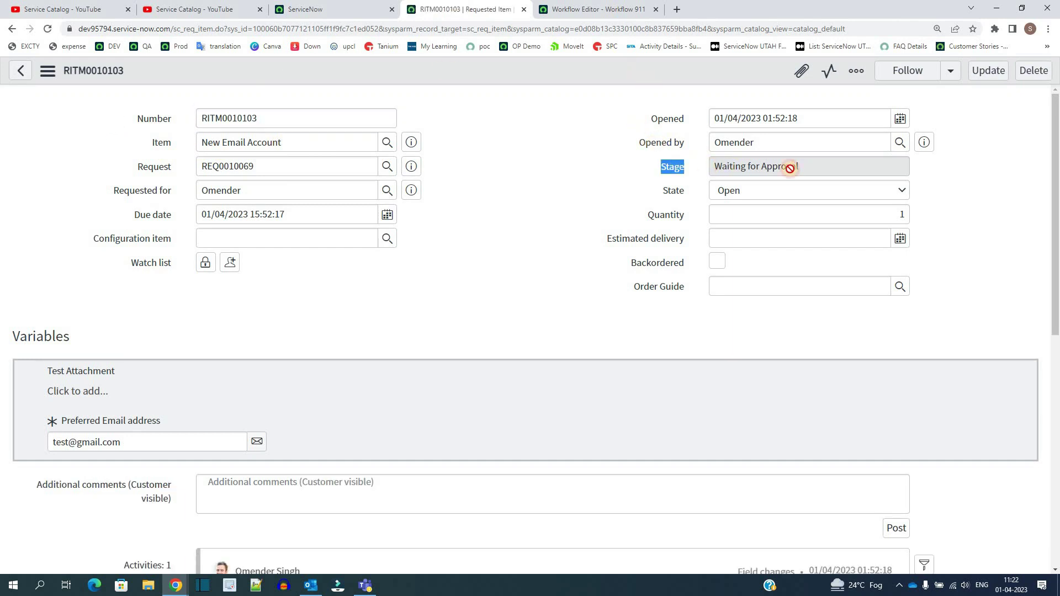
left_click(793, 166)
left_click(569, 7)
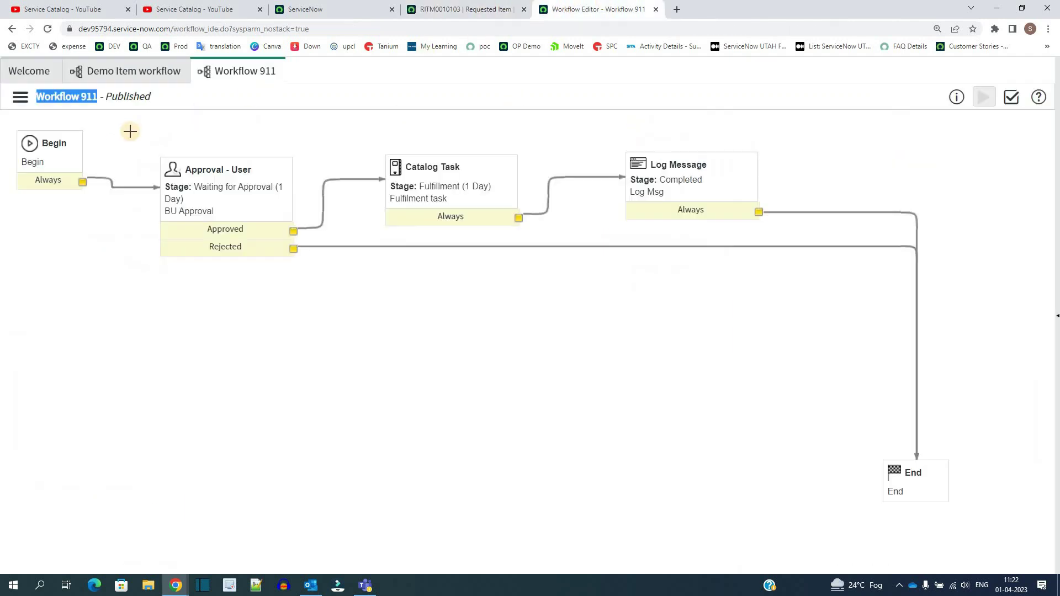
left_click(233, 211)
mouse_move(233, 211)
left_mouse_down()
mouse_move(294, 284)
mouse_move(244, 257)
mouse_move(201, 213)
left_mouse_up()
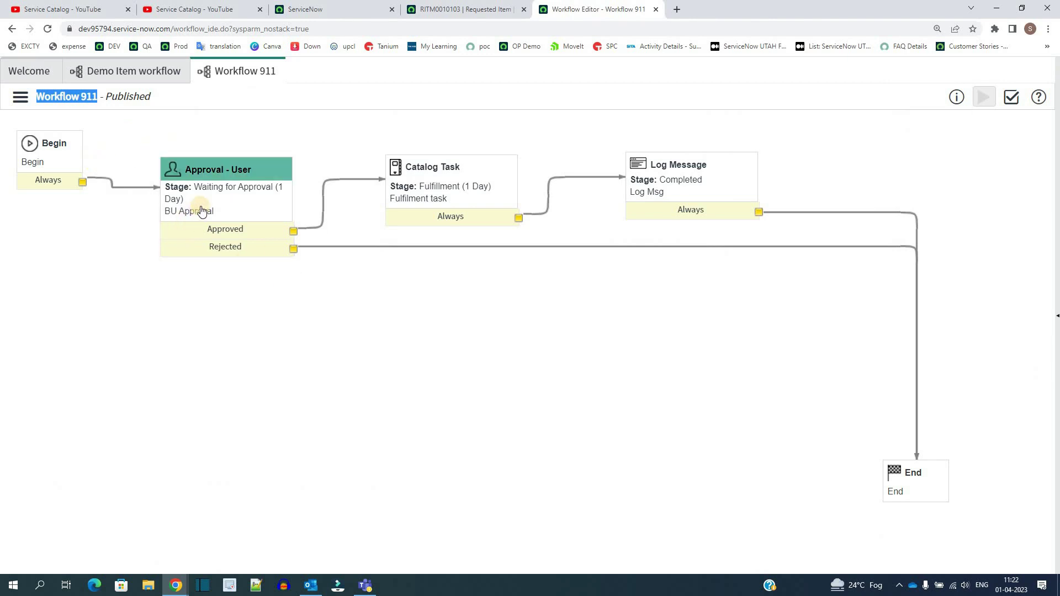
Review the requested item's approvers and approve the first listed approver's pending approval.
left_click(450, 7)
left_click(546, 152)
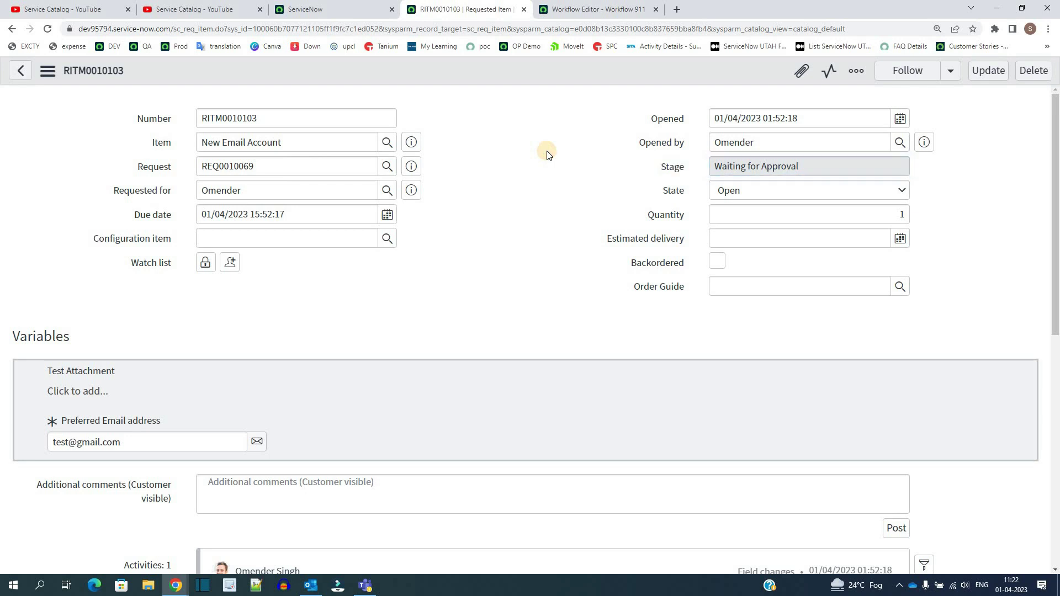
scroll(230, 299, "down", 8)
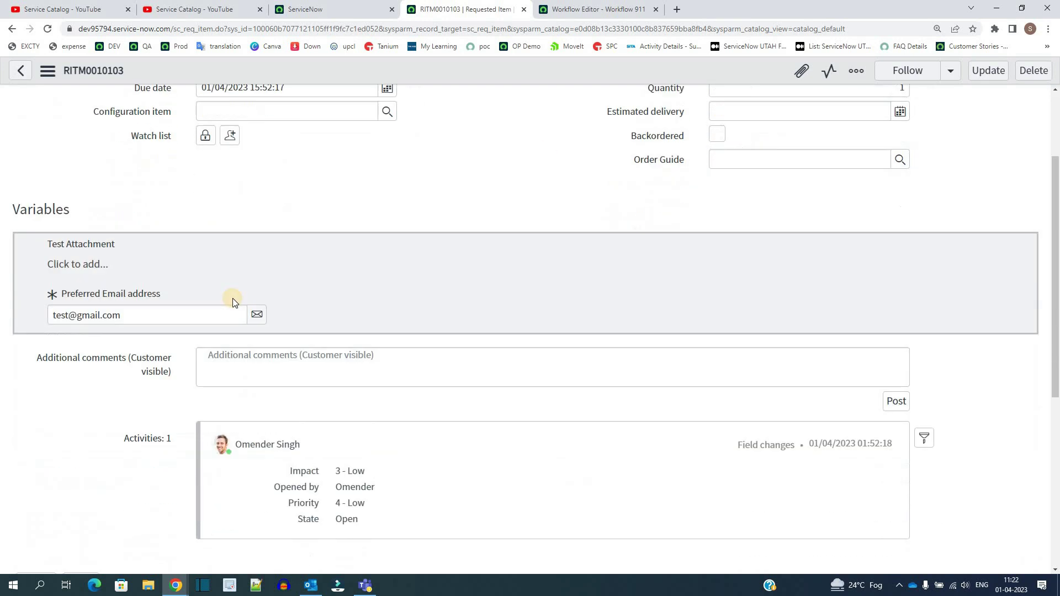
left_click(107, 357)
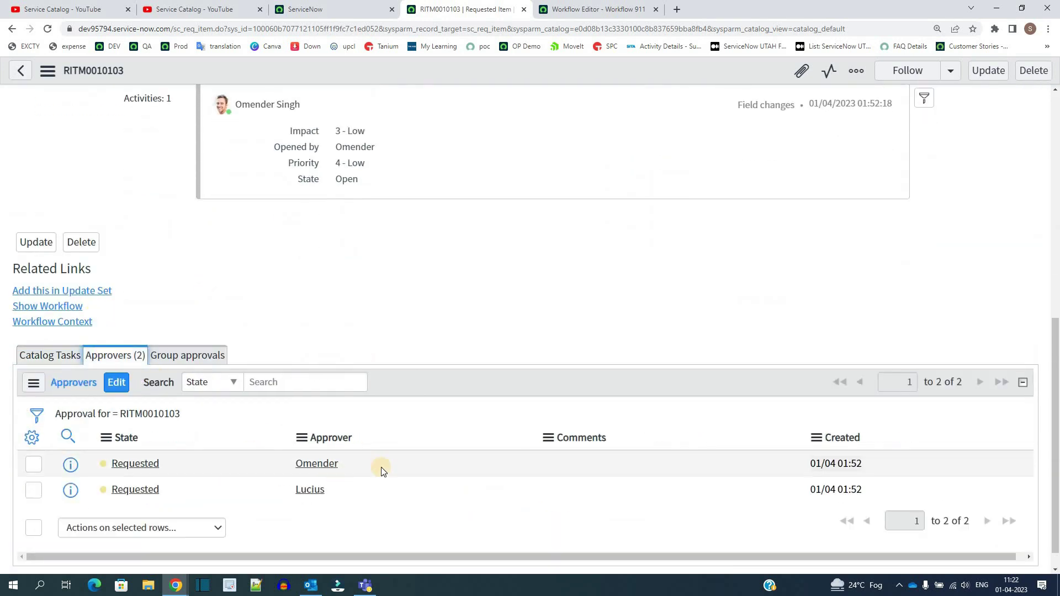
left_click(274, 468)
double_click(275, 469)
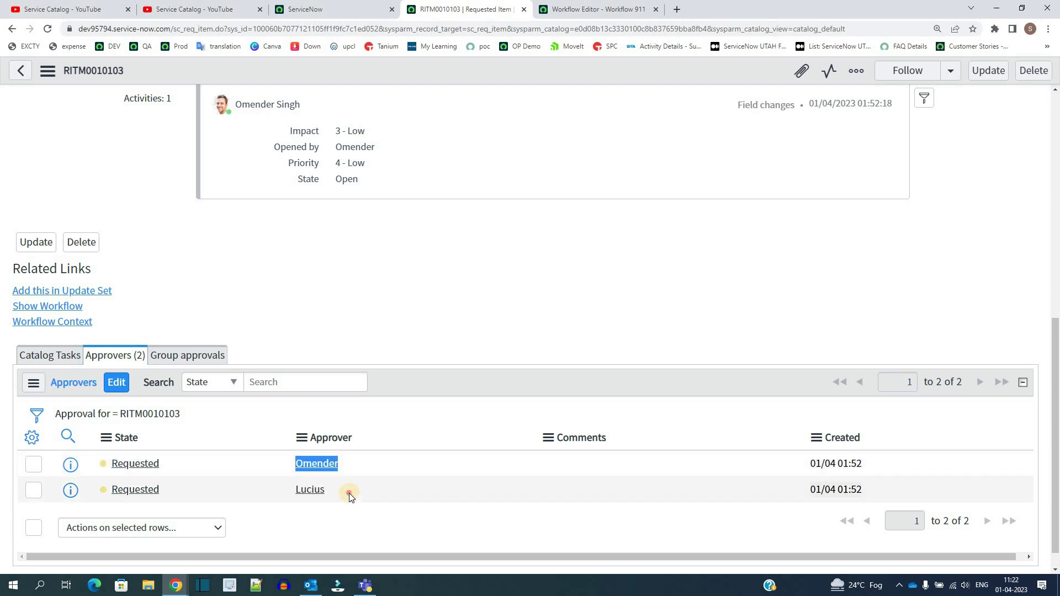
double_click(283, 489)
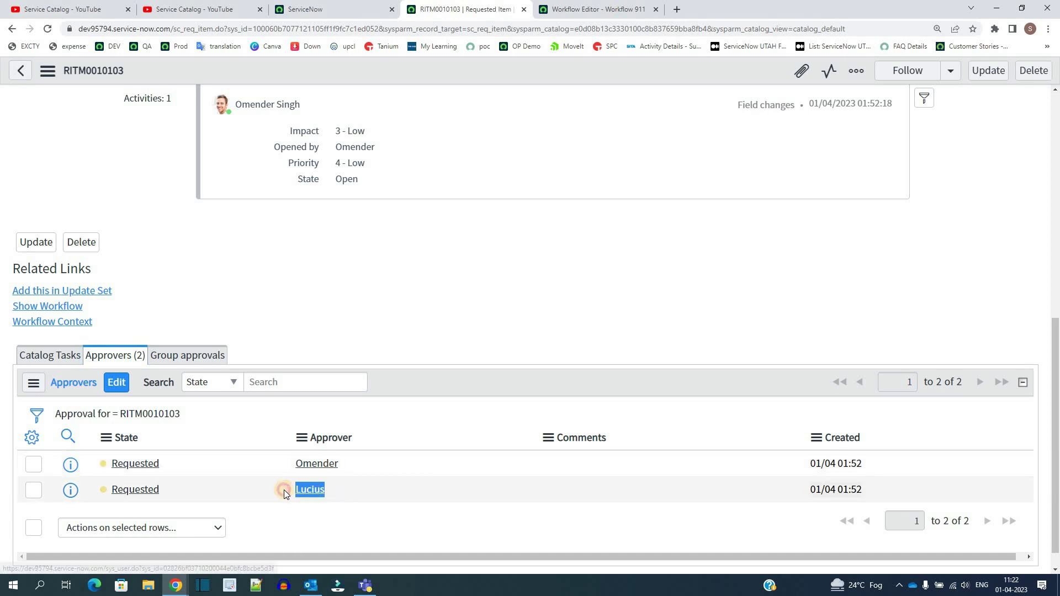
right_click(183, 464)
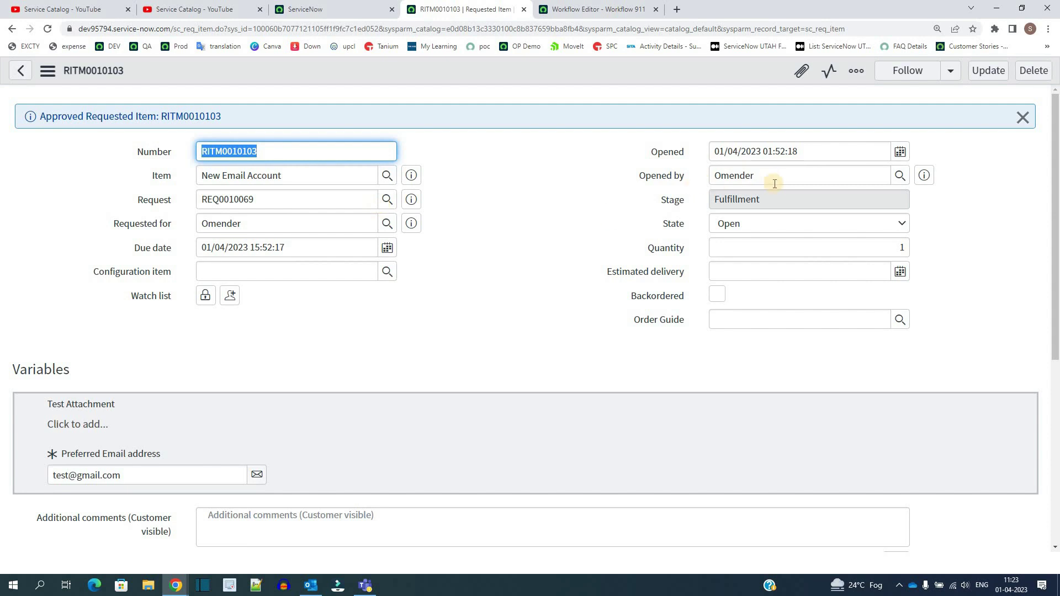
Check the requested item's stage and the generated catalog task's number, assignment group and short description.
left_click(721, 205)
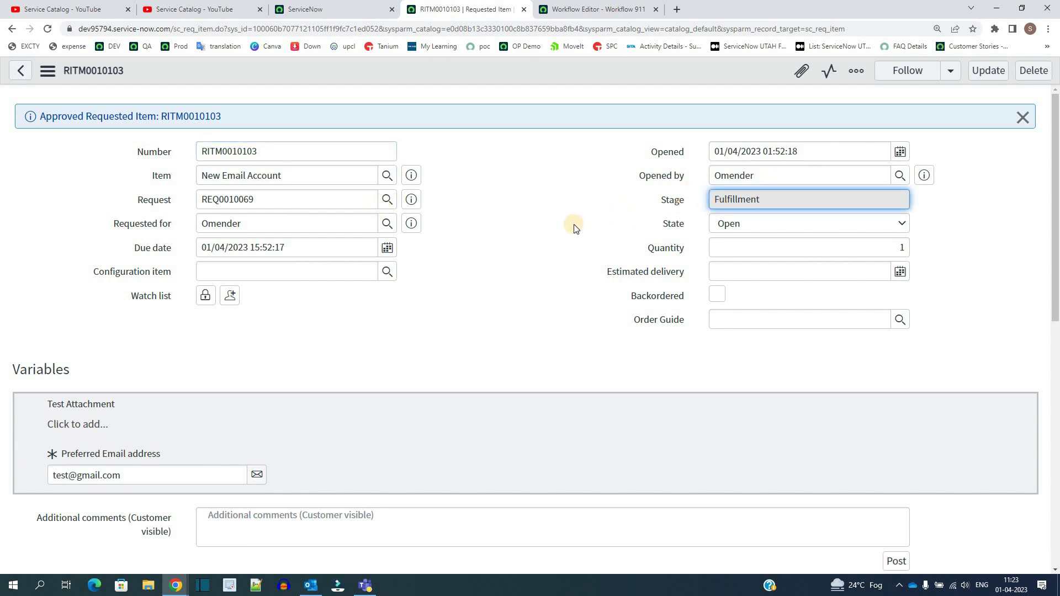
scroll(52, 374, "down", 10)
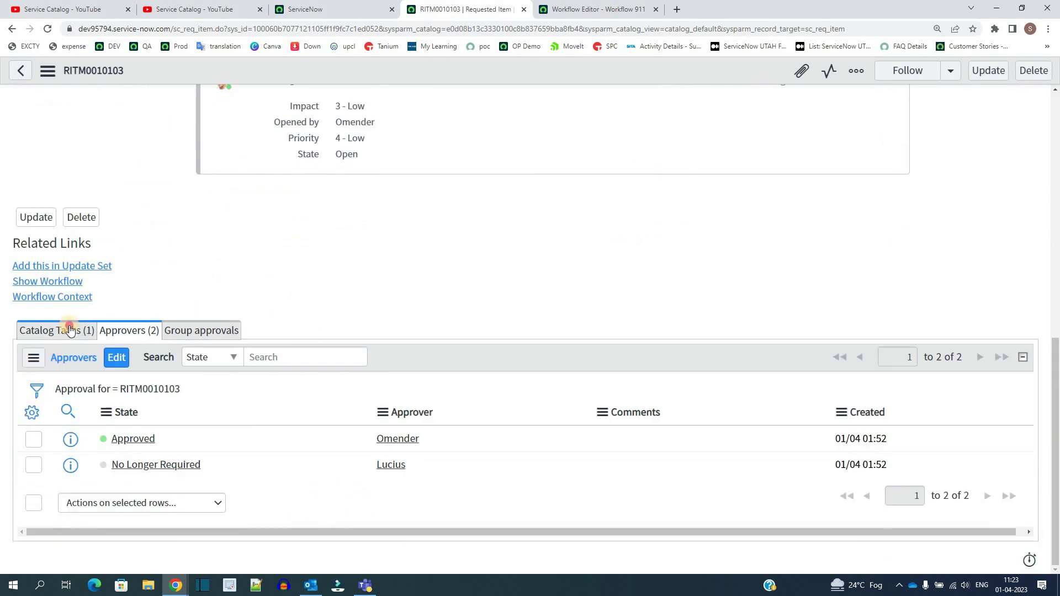
left_click(70, 330)
left_click_drag(90, 471, 171, 472)
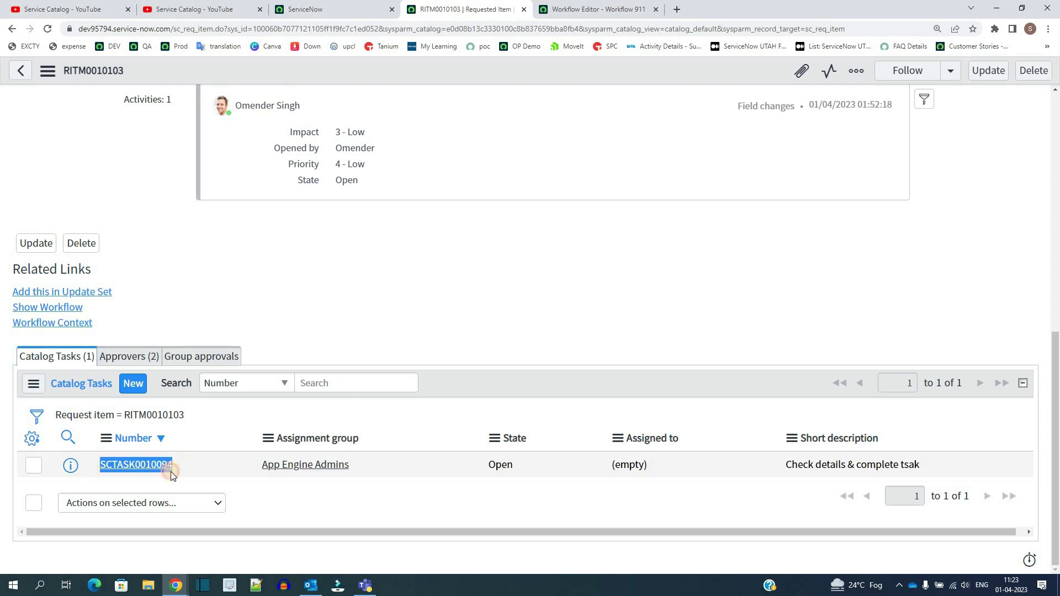
left_click(364, 466)
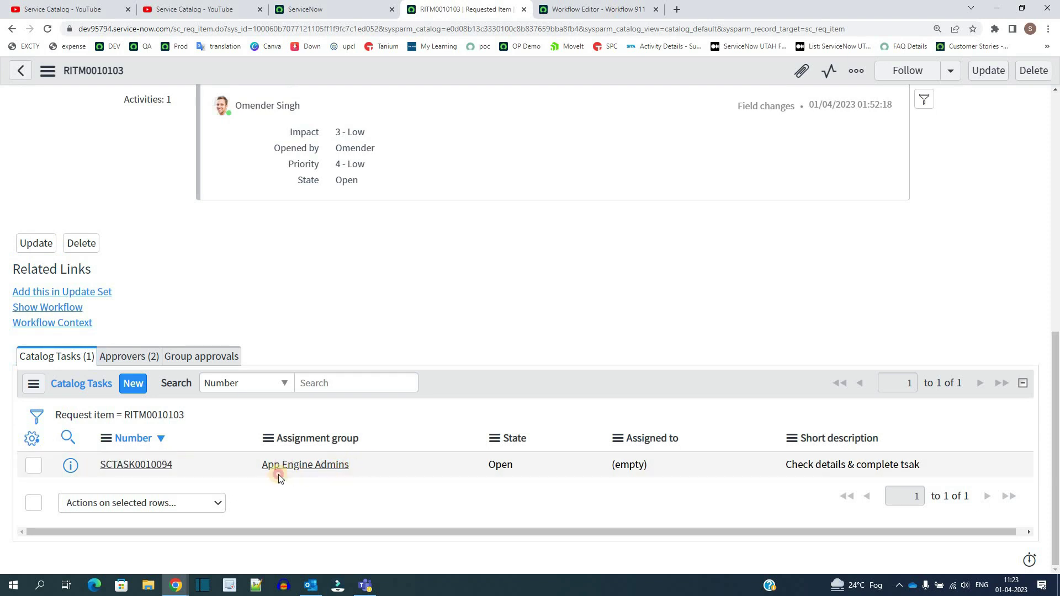
left_click_drag(278, 475, 253, 475)
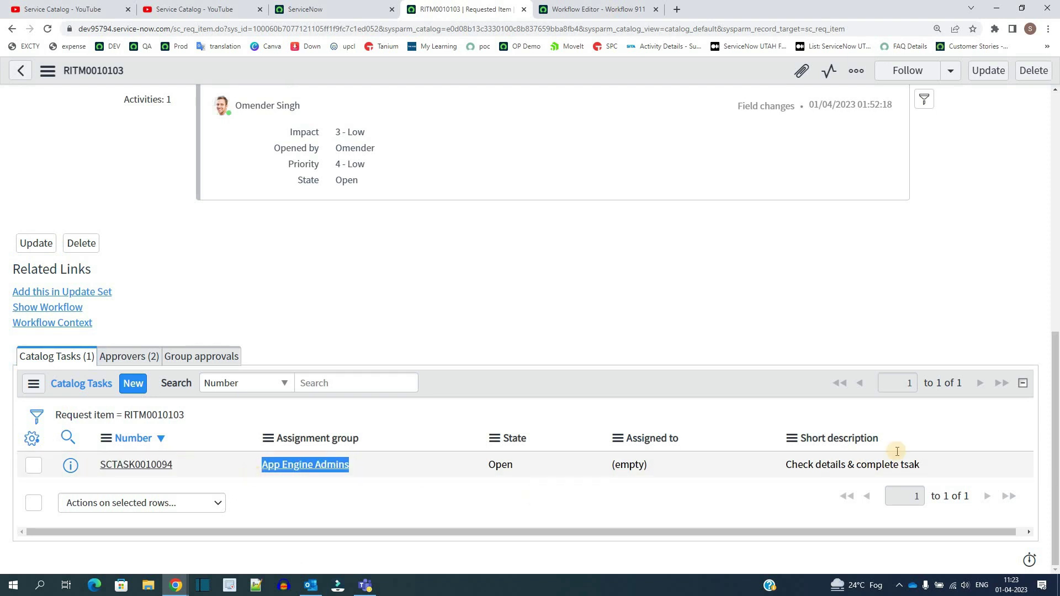
left_click_drag(921, 466, 764, 473)
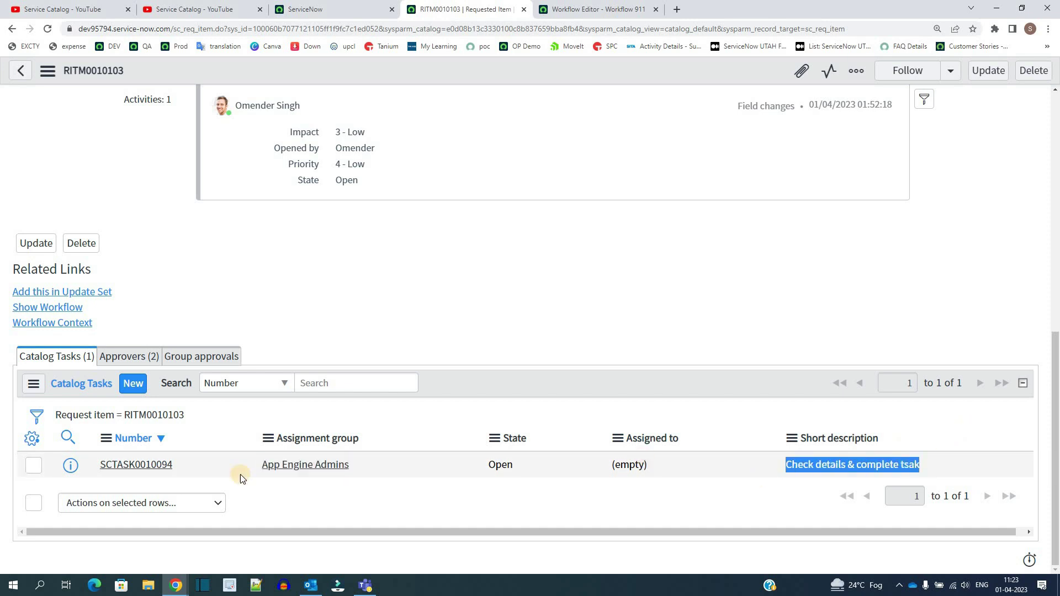
Open the generated catalog task in a separate browser tab and check its Preferred Email address variable.
middle_click(70, 466)
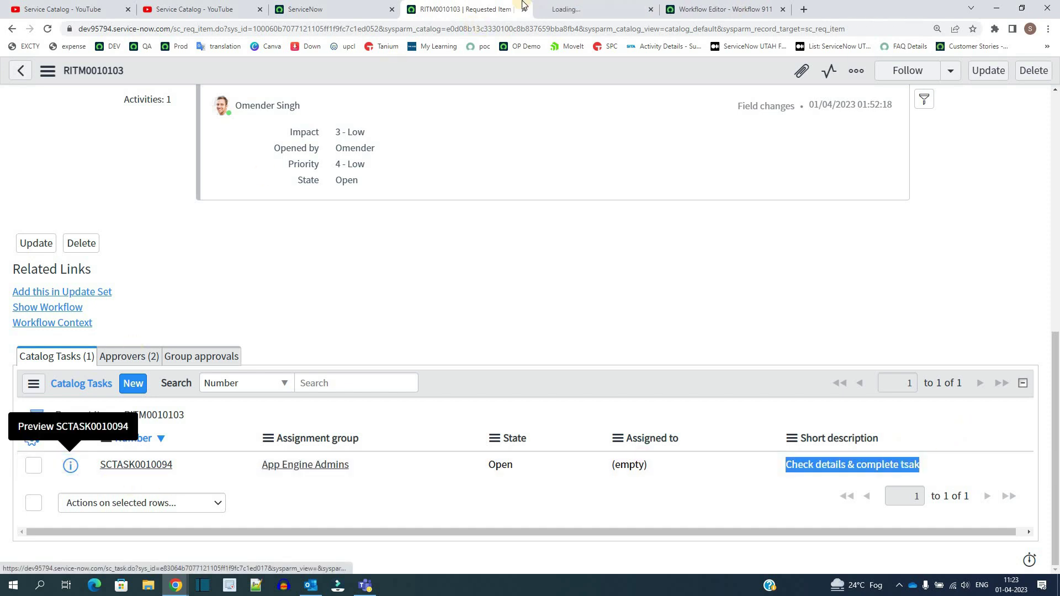
left_click(579, 6)
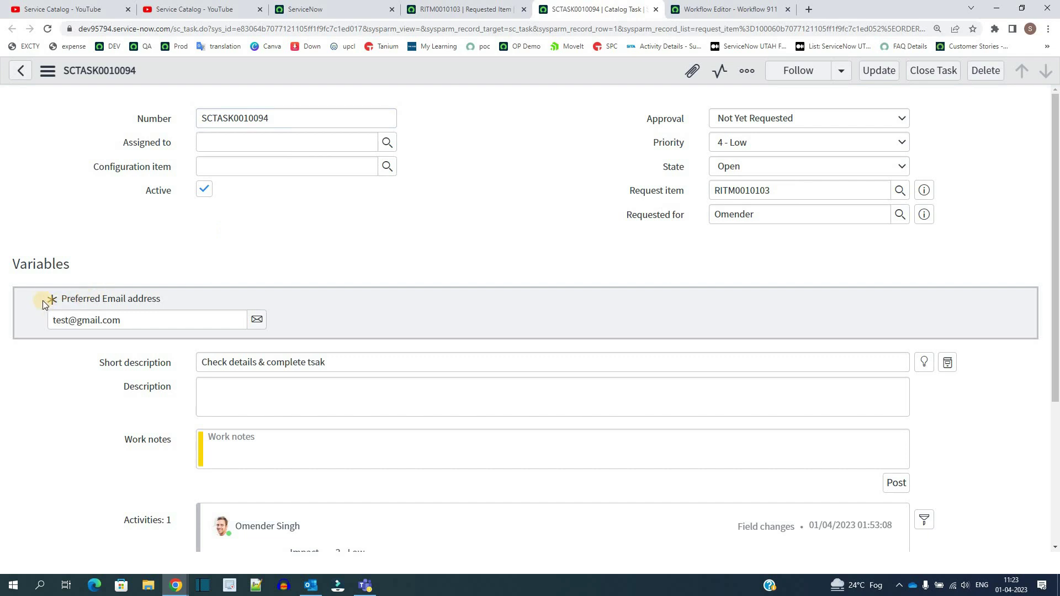
left_click_drag(42, 300, 303, 326)
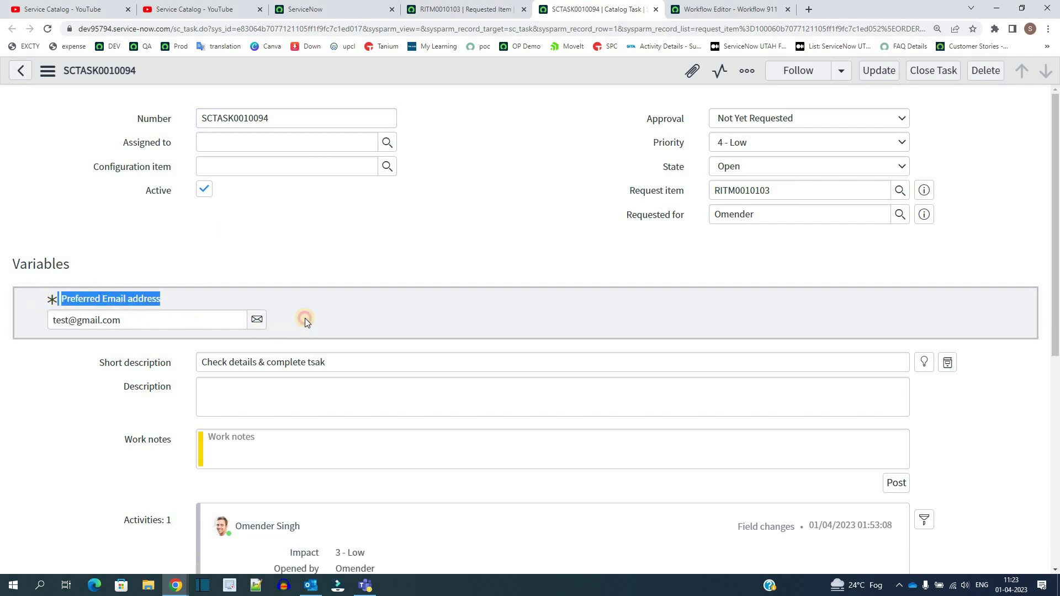
left_click(305, 320)
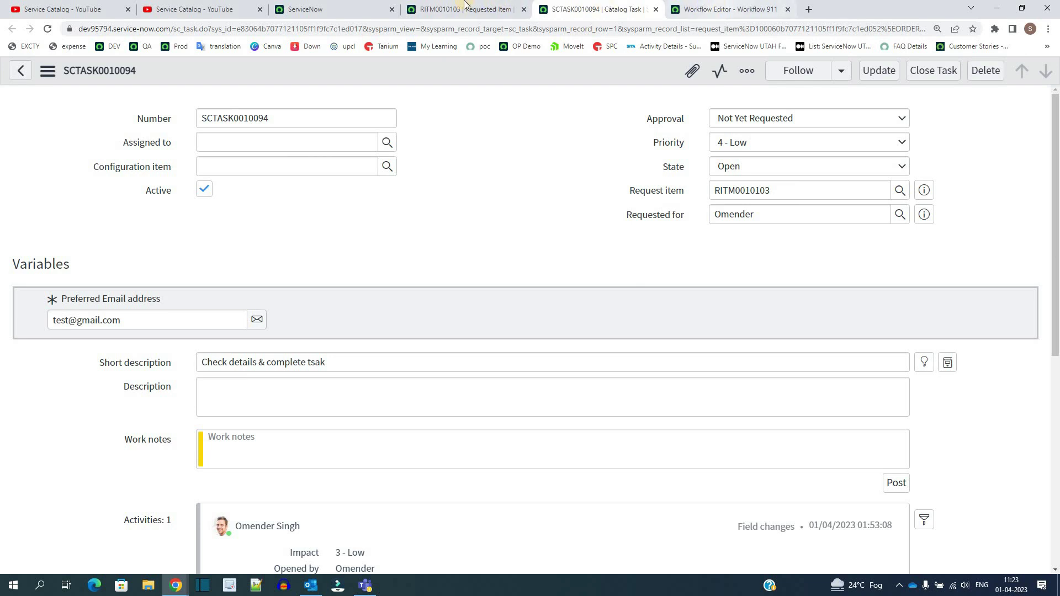
Return to the requested item and compare its progress with the activities in the published Workflow 911.
key("ctrl+shift+Tab")
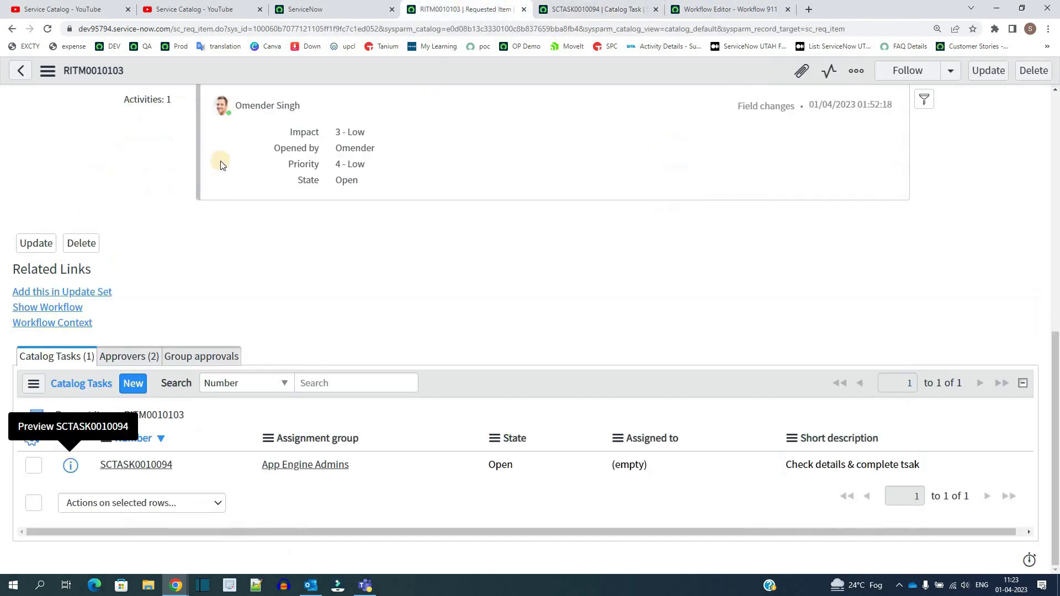
scroll(197, 267, "up", 6)
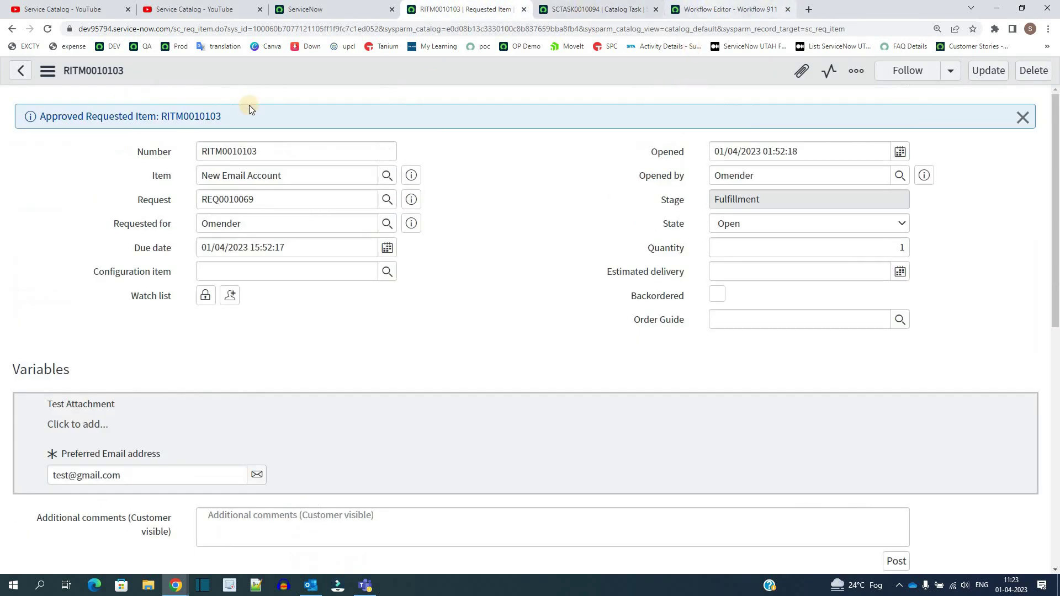
key("ctrl+Tab")
key("ctrl+Tab")
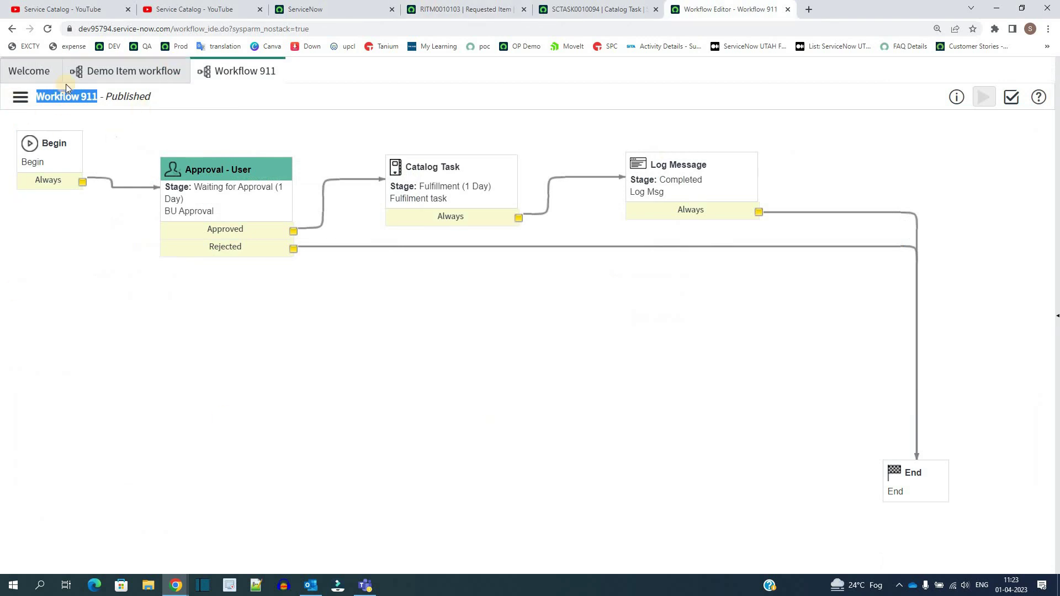
left_click(490, 130)
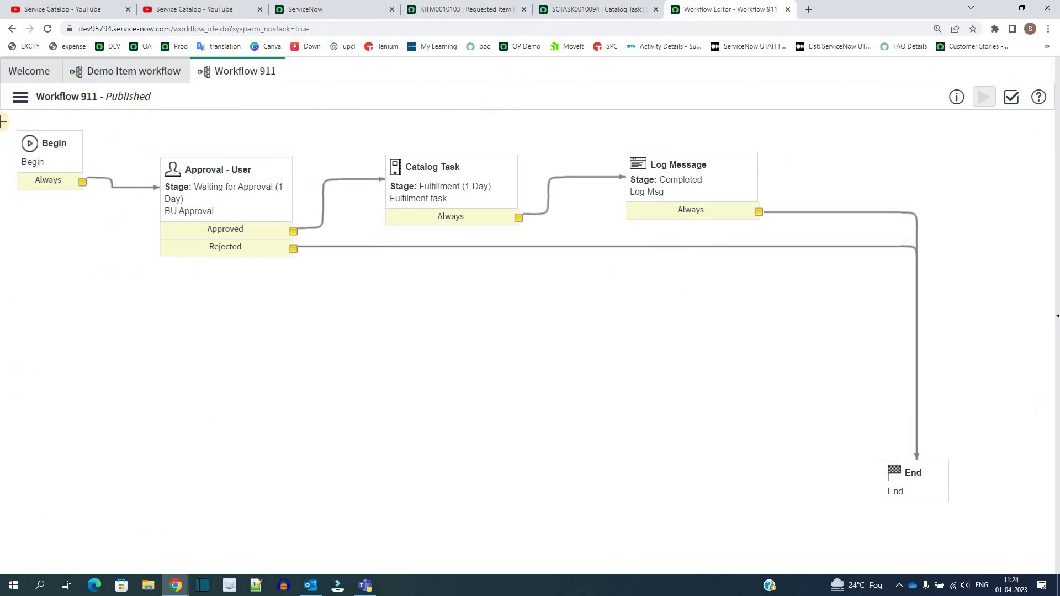
left_click(970, 586)
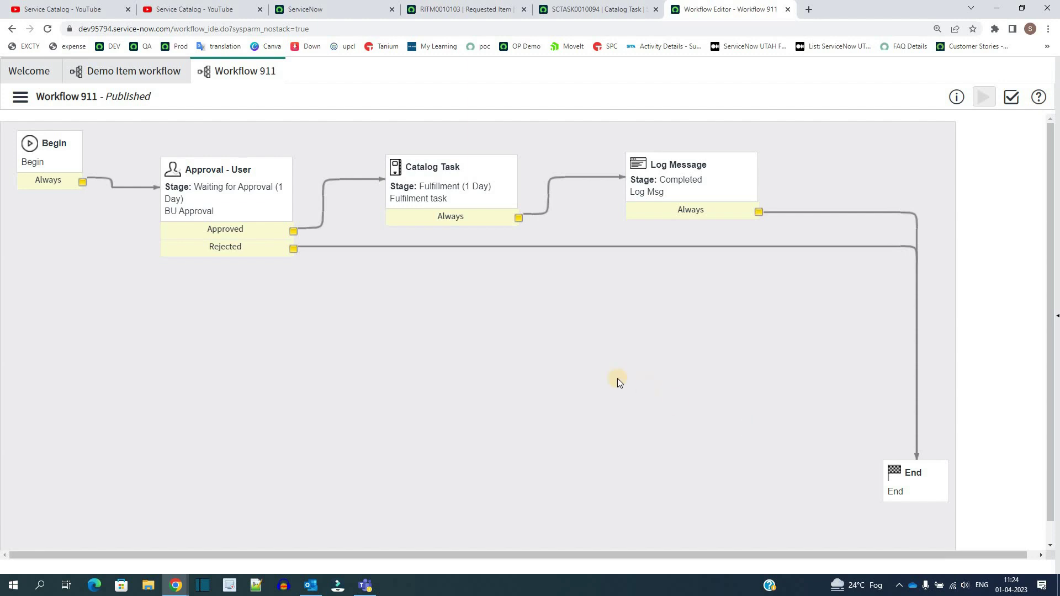
Show the running workflow of the requested item and examine the status of each activity.
left_click(464, 9)
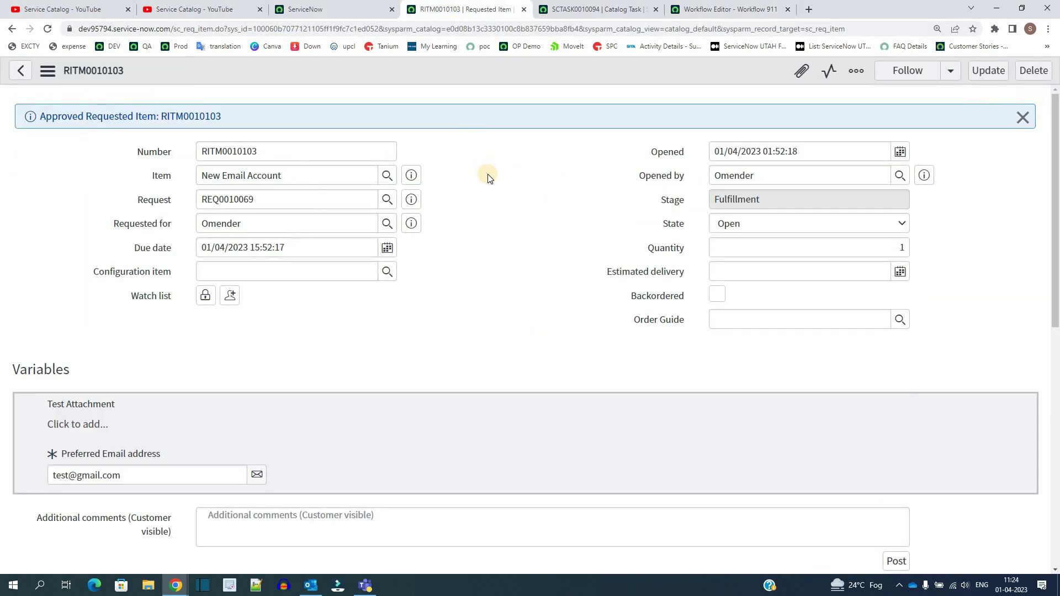
scroll(504, 221, "down", 5)
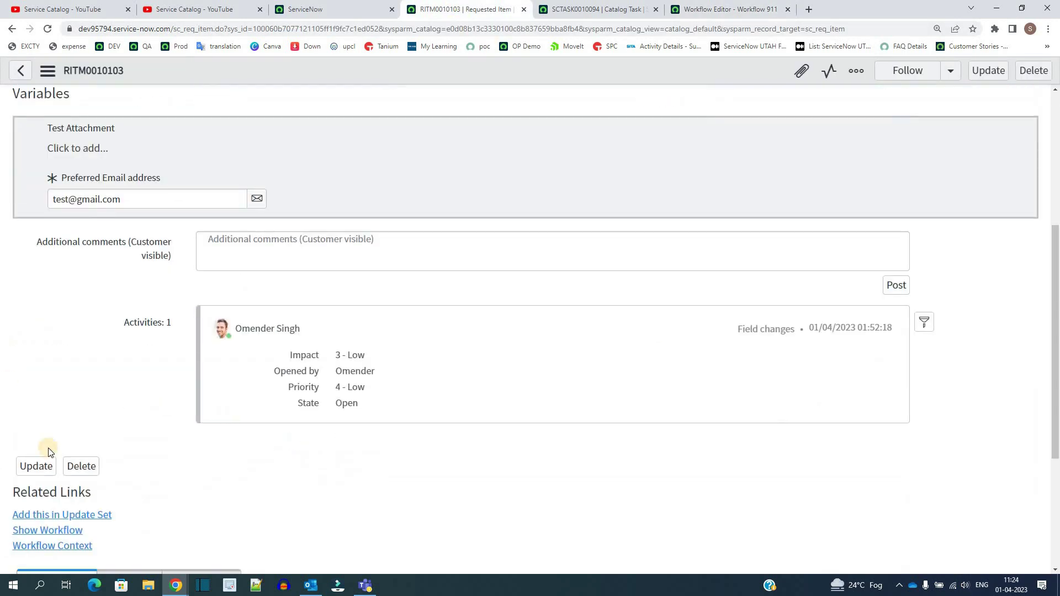
left_click(66, 531)
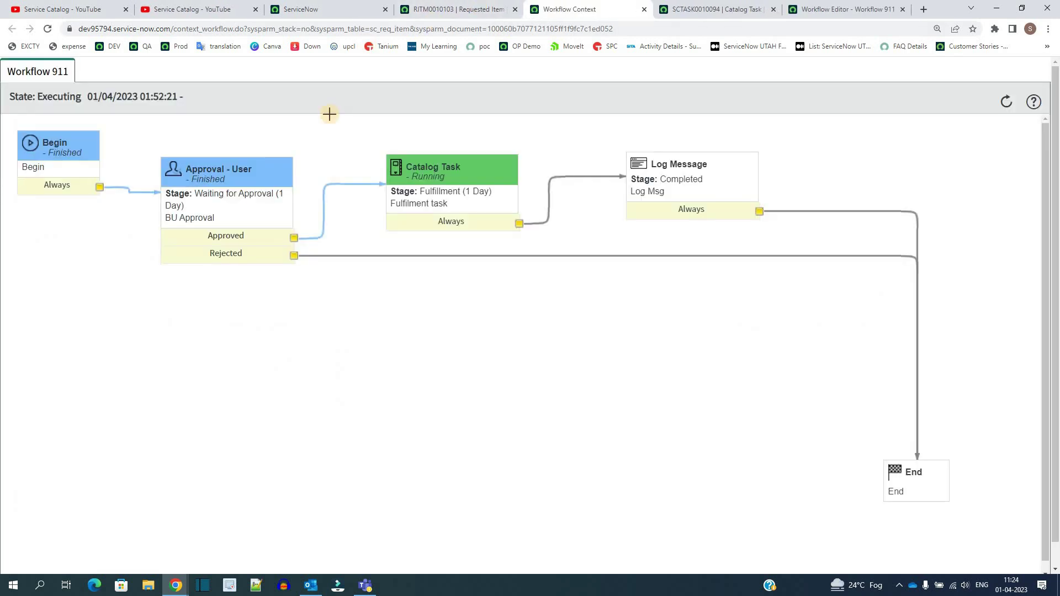
left_click(66, 150)
Recheck the requested item's catalog task and close that task from its own record.
left_click(457, 4)
scroll(199, 374, "down", 4)
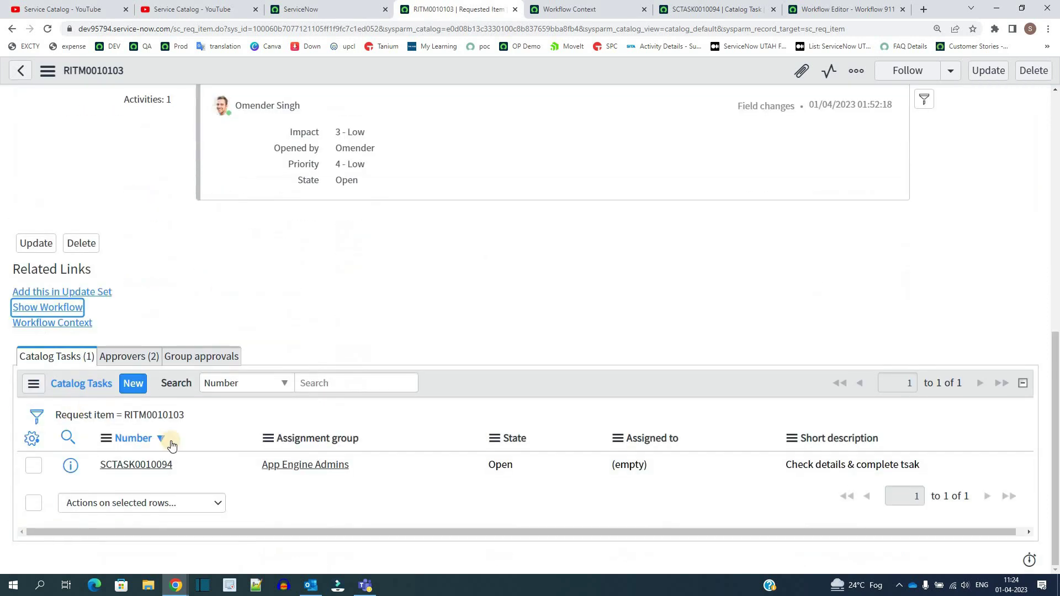
left_click(166, 415)
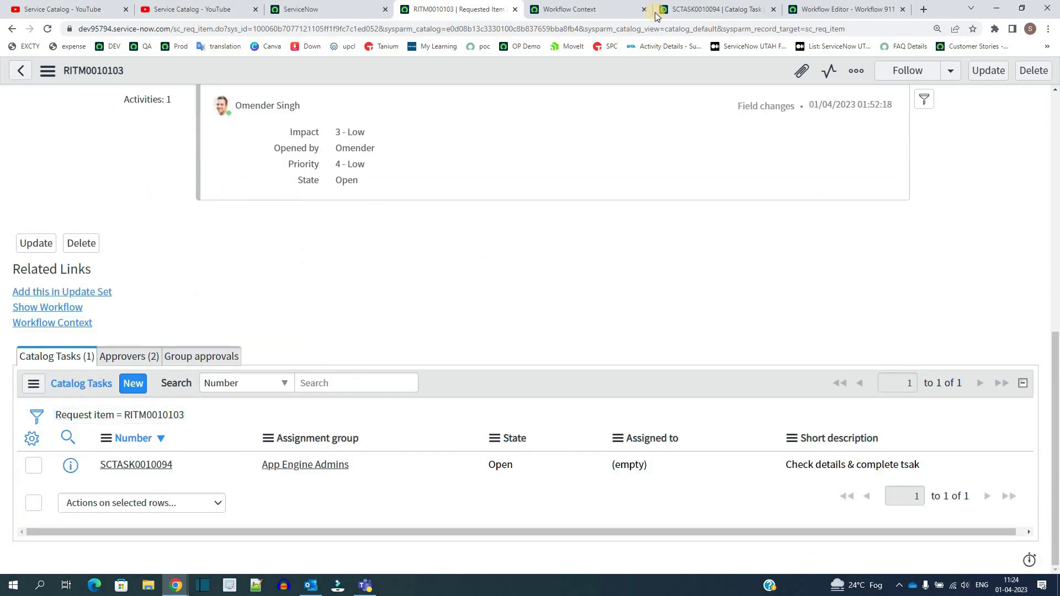
left_click(695, 5)
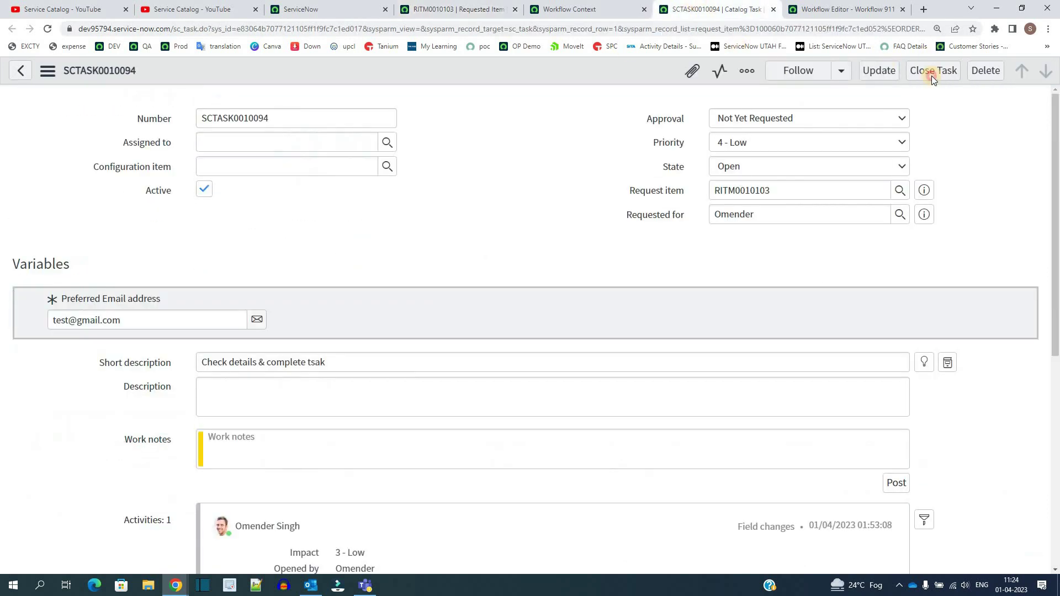
left_click(932, 75)
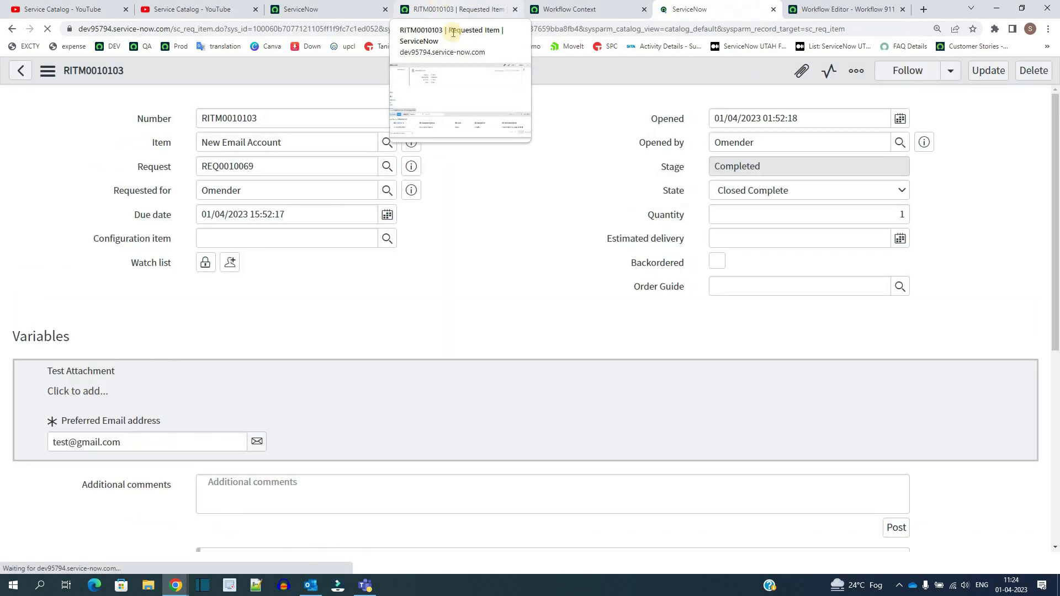
Check the requested item's stage after the task closure and refresh its Workflow 911 context diagram.
left_click(720, 166)
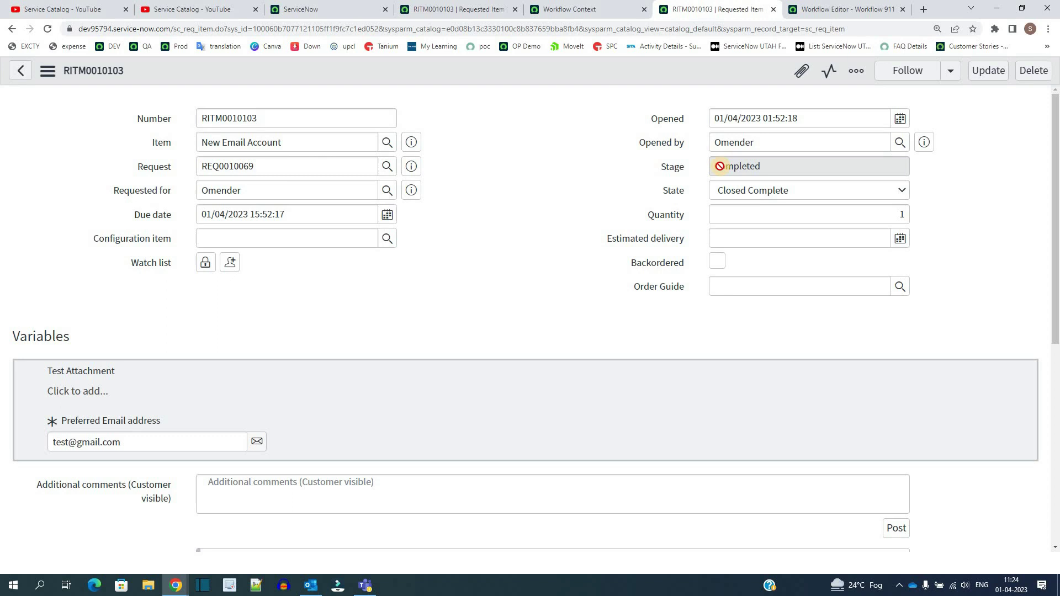
left_click(779, 171)
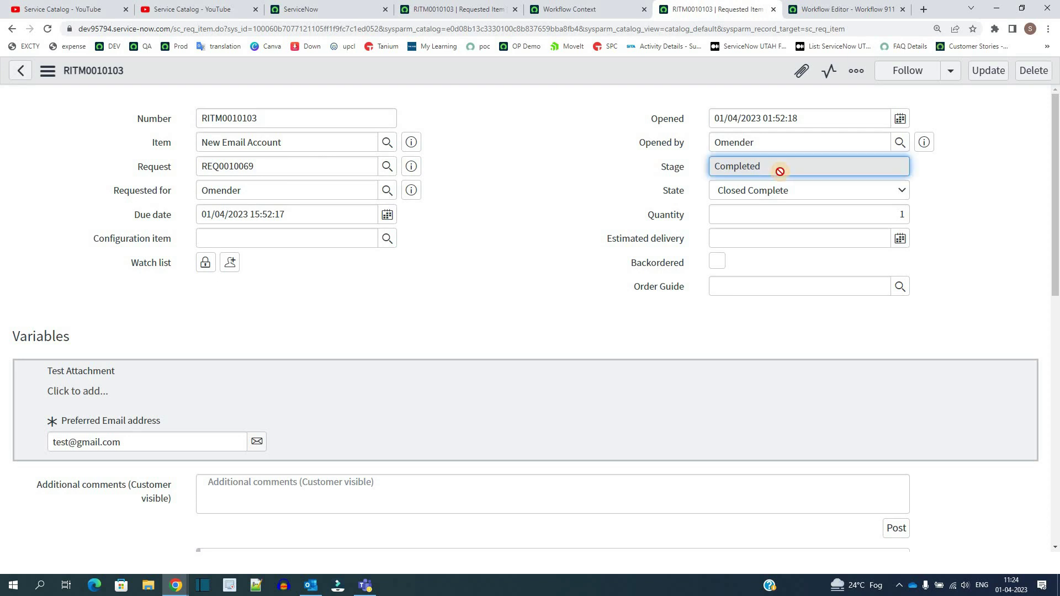
left_click(574, 7)
left_click(1007, 102)
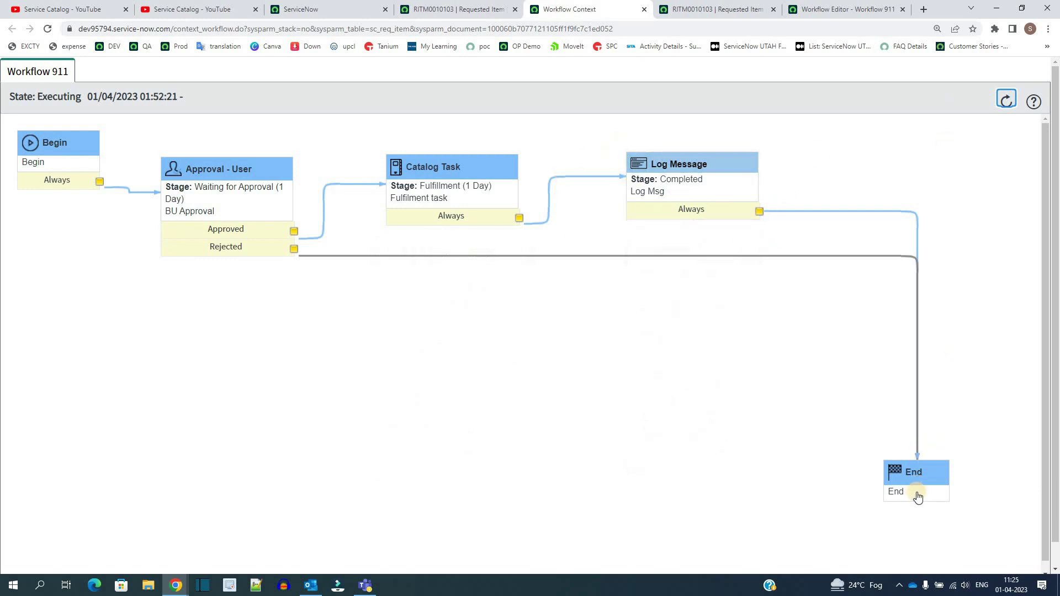
Find the system logs with the navigator filter "log", open today's entries and examine the Workflow 911 log message.
left_click(335, 11)
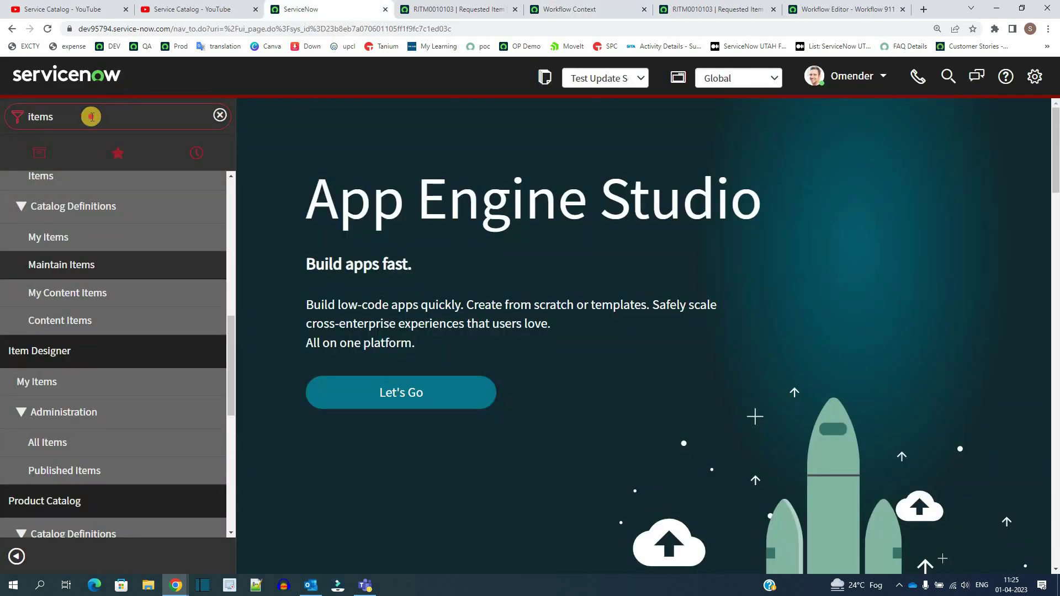
left_click(91, 116)
type("lo")
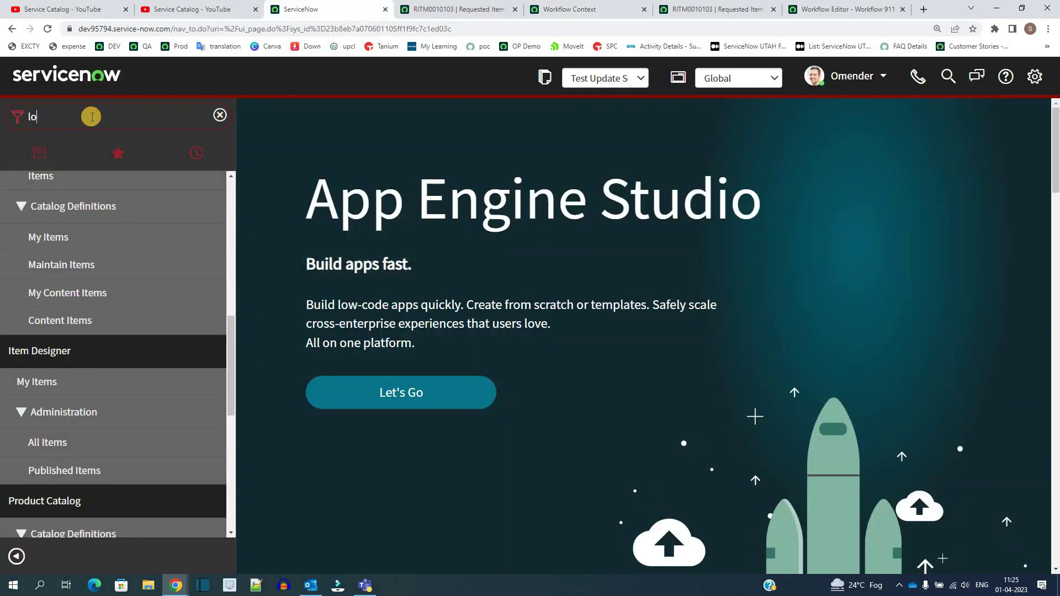
type("g")
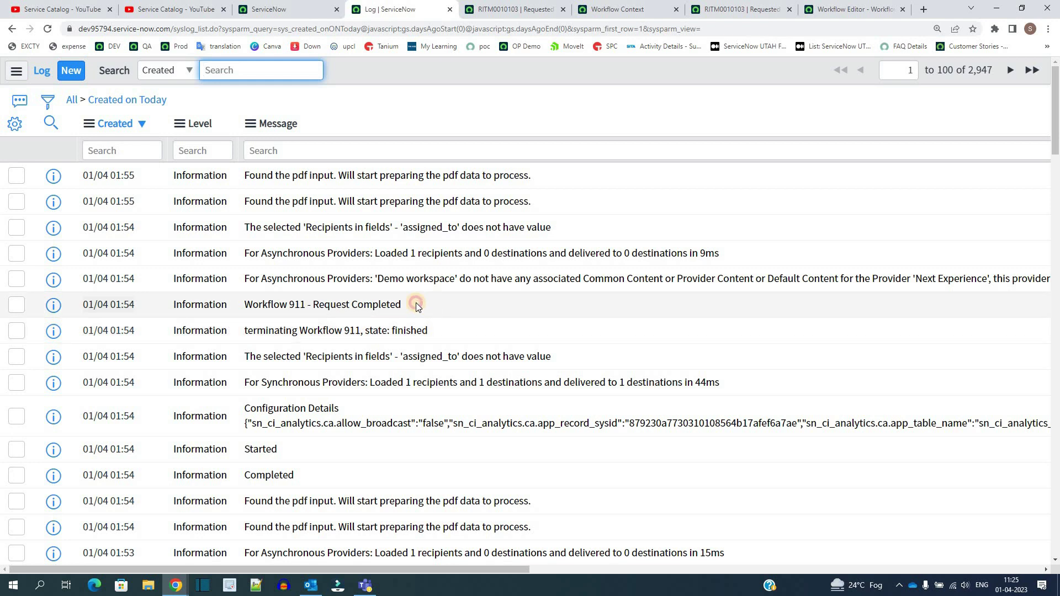
left_click_drag(415, 306, 244, 306)
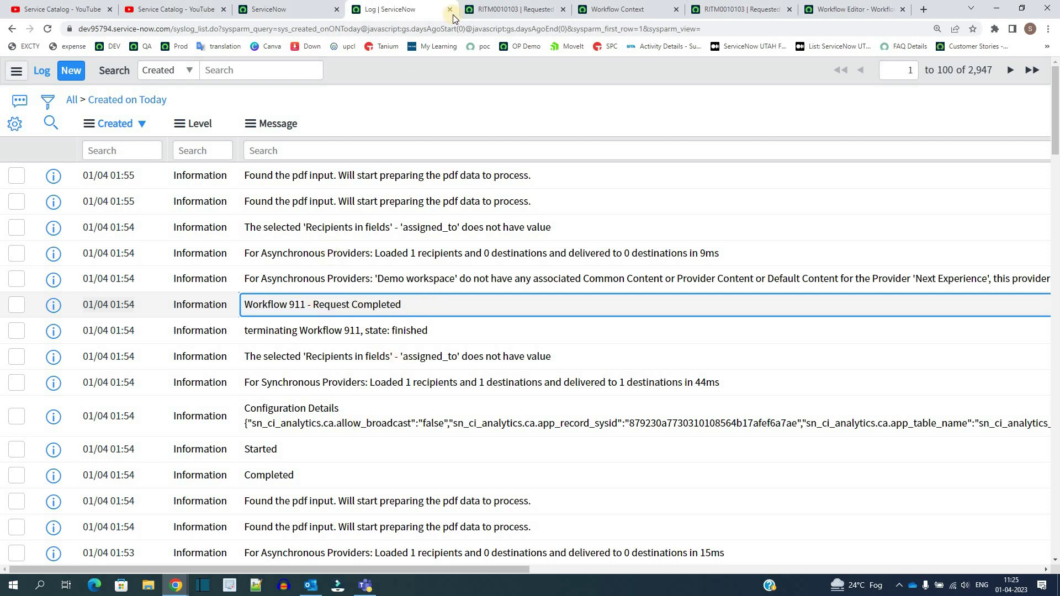
Review the requested item's stage, state and catalog task, and reload its workflow context diagram.
left_click(513, 9)
scroll(400, 239, "up", 10)
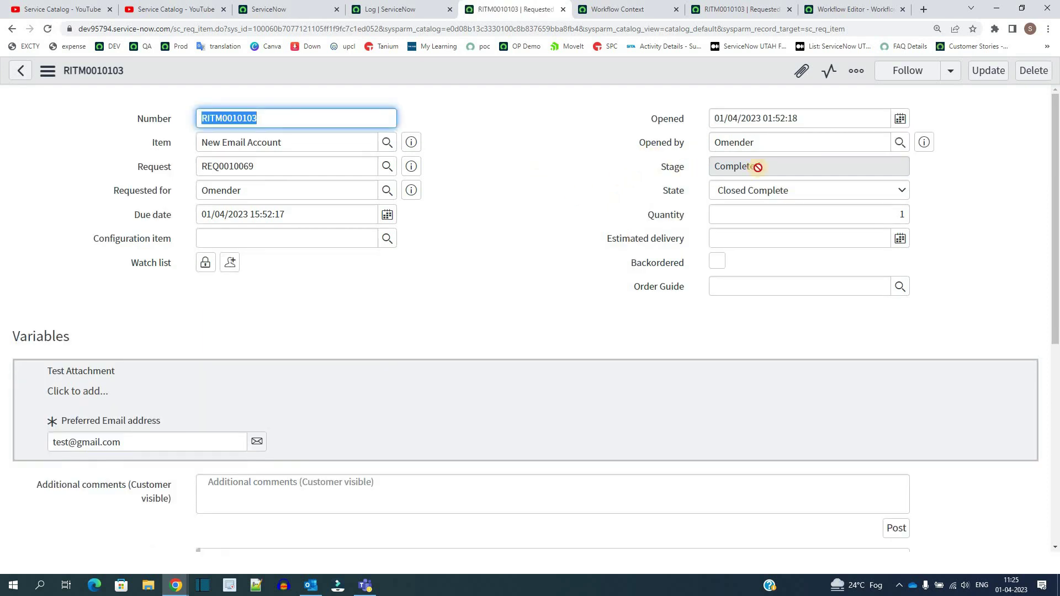
left_click(757, 166)
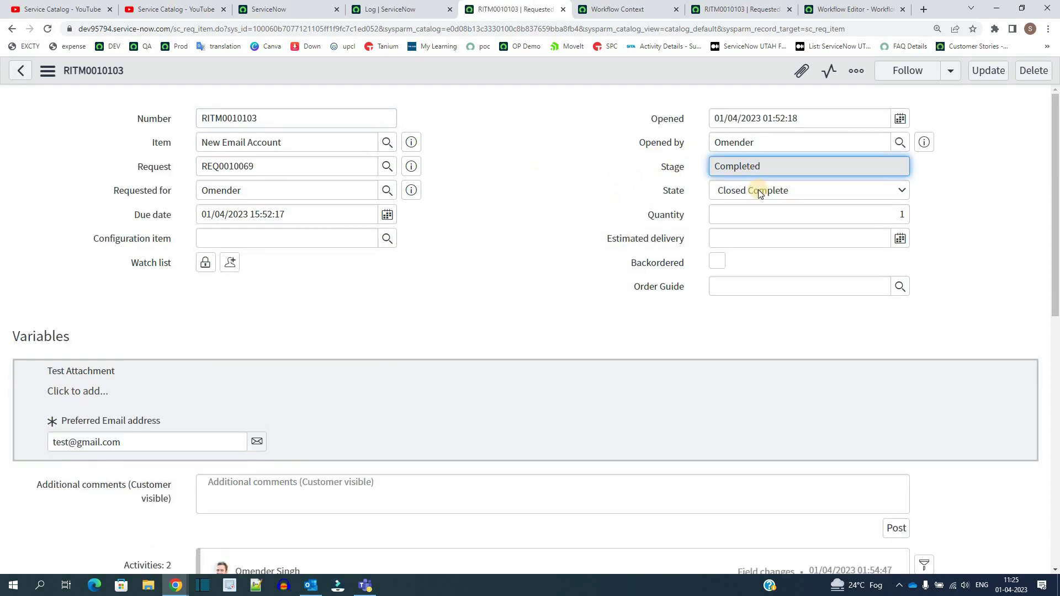
scroll(552, 247, "down", 10)
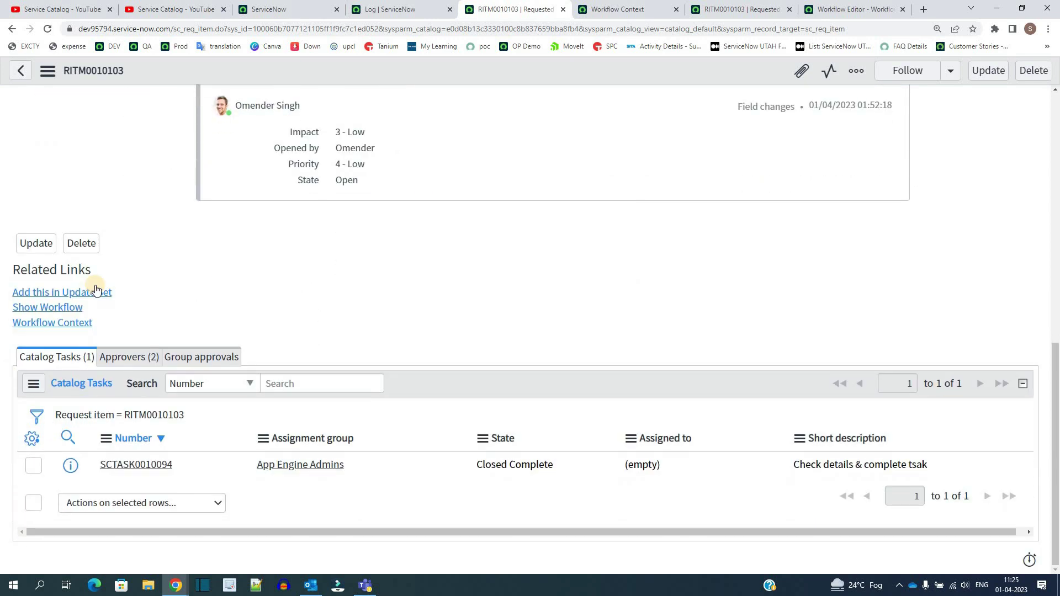
left_click(47, 306)
left_click(45, 28)
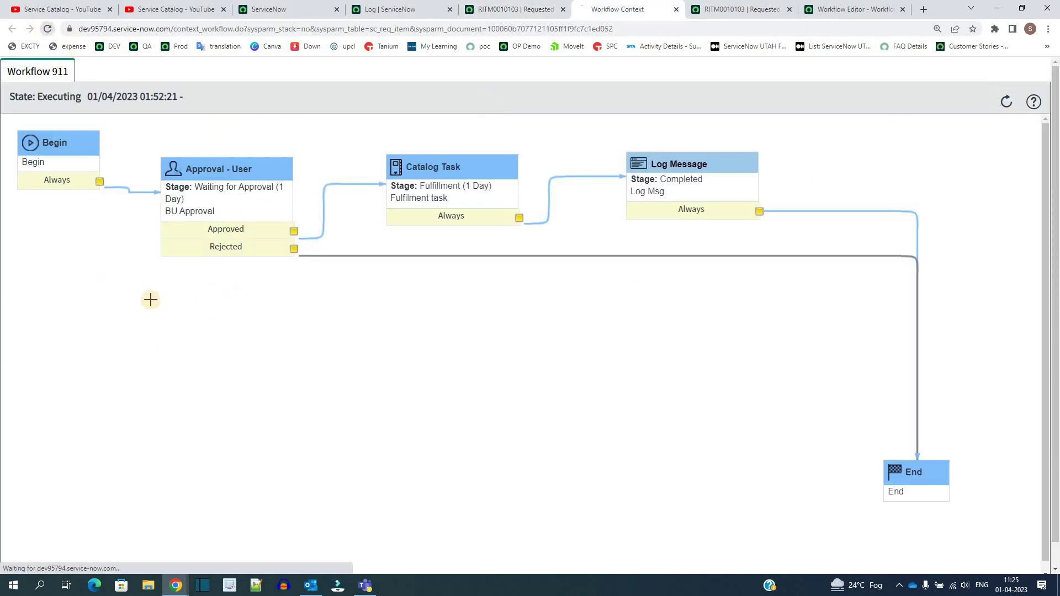
Recheck the requested item's main fields and compare them with the published Workflow 911 diagram in the Workflow Editor.
left_click(485, 9)
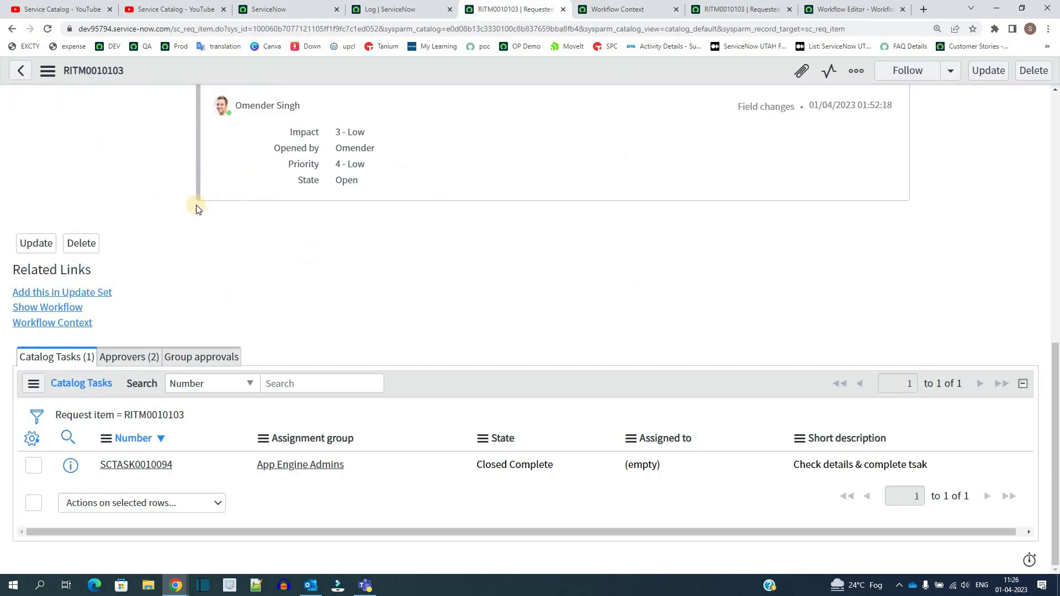
scroll(191, 267, "up", 10)
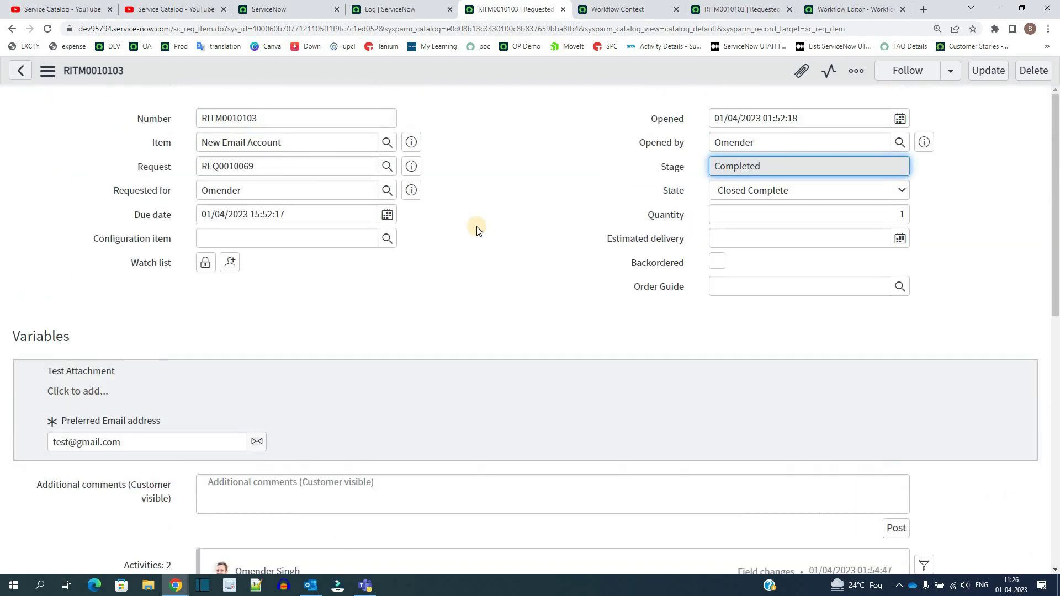
key("ctrl+9")
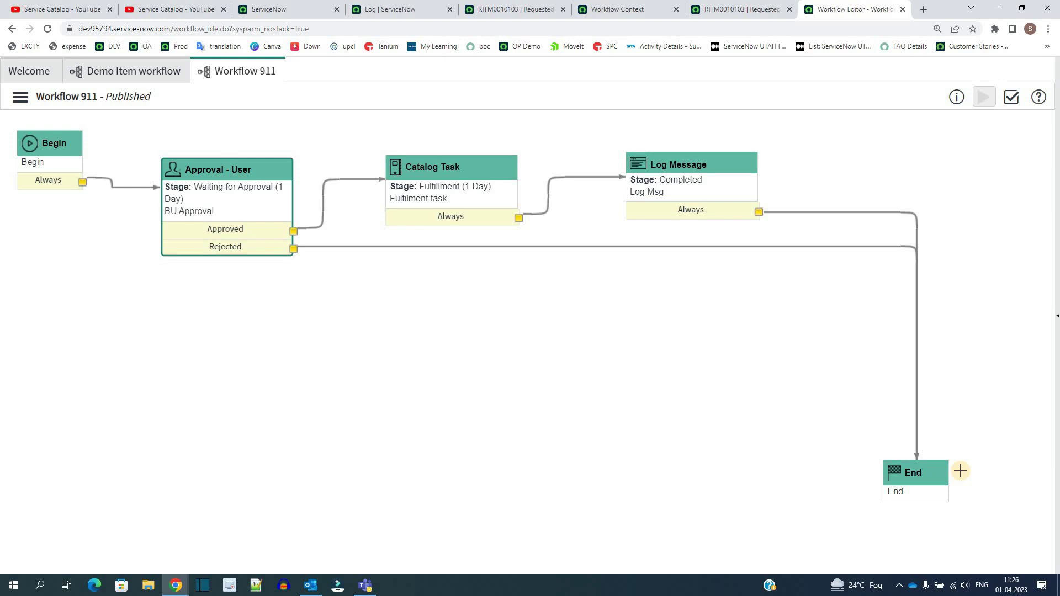
List the workflow stage sets, open the Requested Item set in a new browser tab and examine its stage entries.
left_click(281, 17)
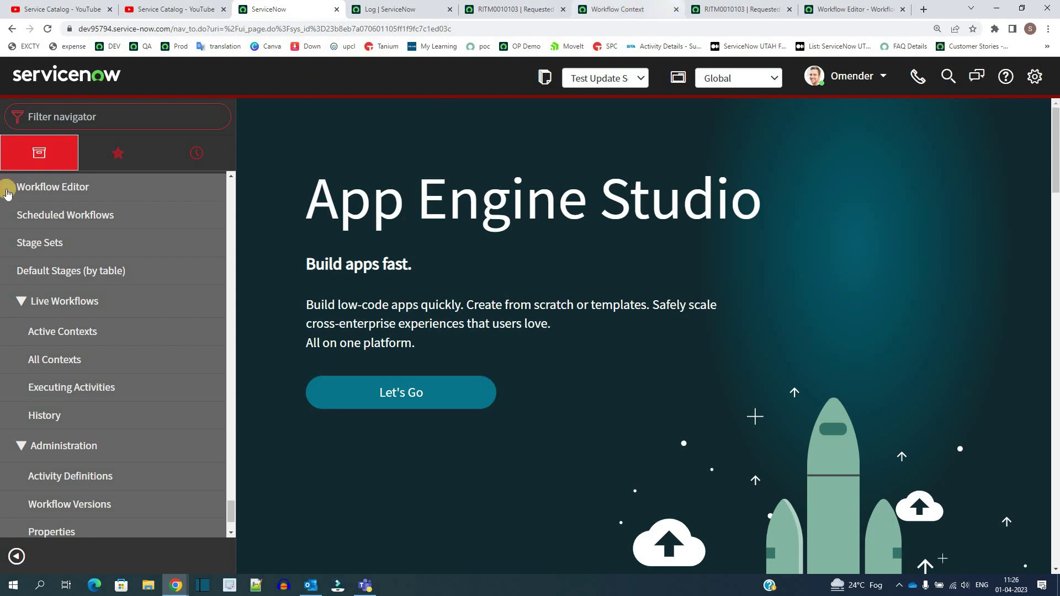
left_click(46, 220)
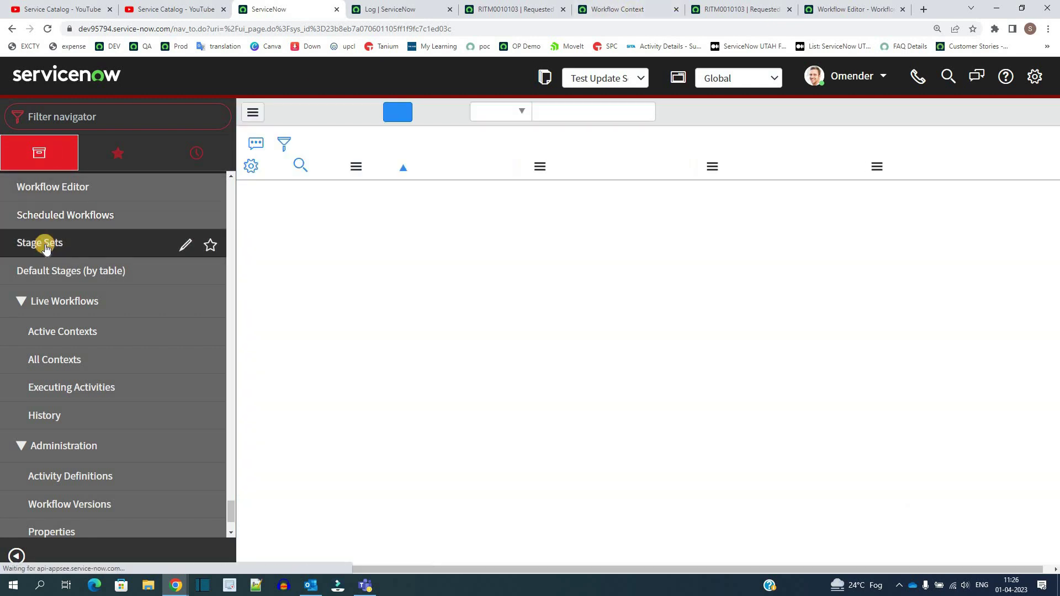
left_click(46, 247)
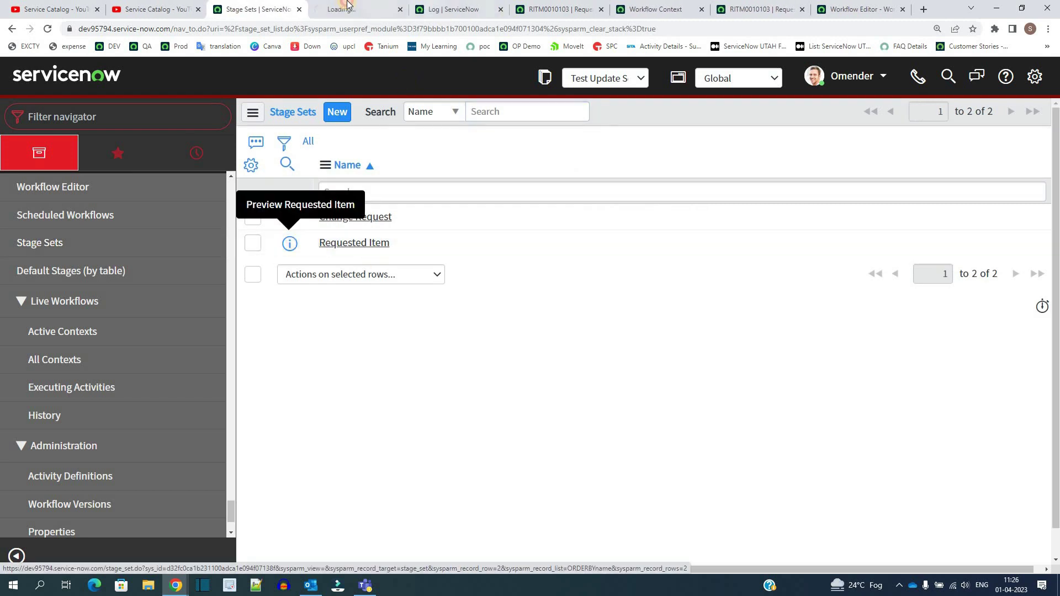
left_click(290, 244, "ctrl+shift")
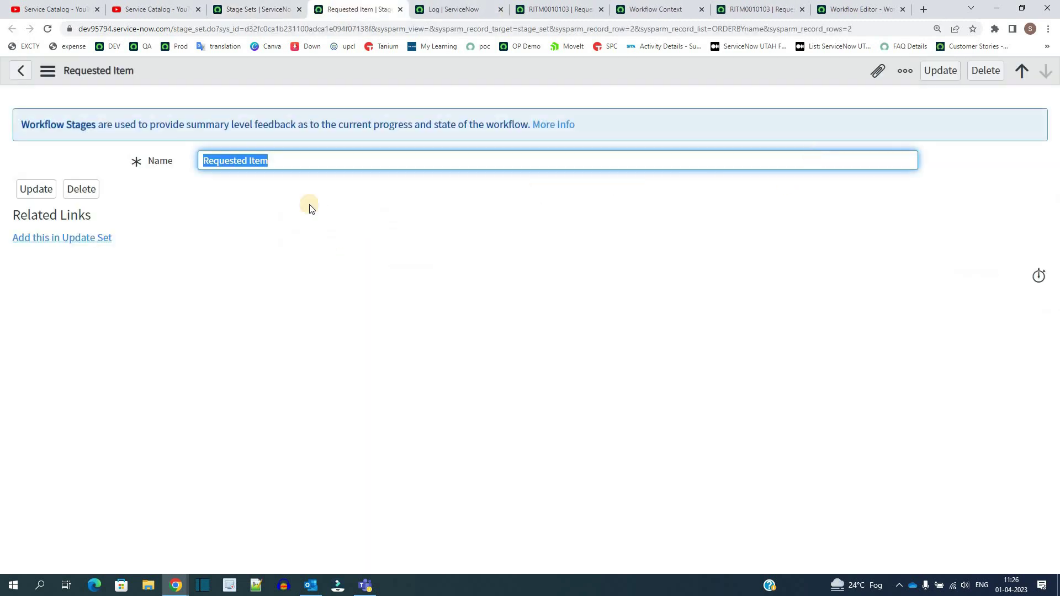
left_click_drag(77, 362, 51, 338)
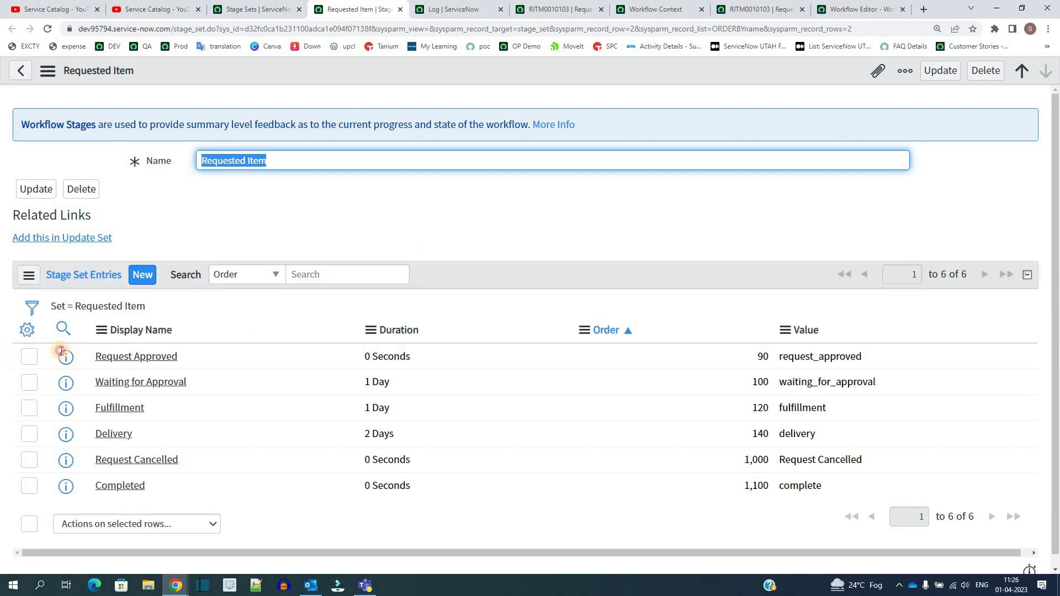
left_click_drag(194, 467, 281, 492)
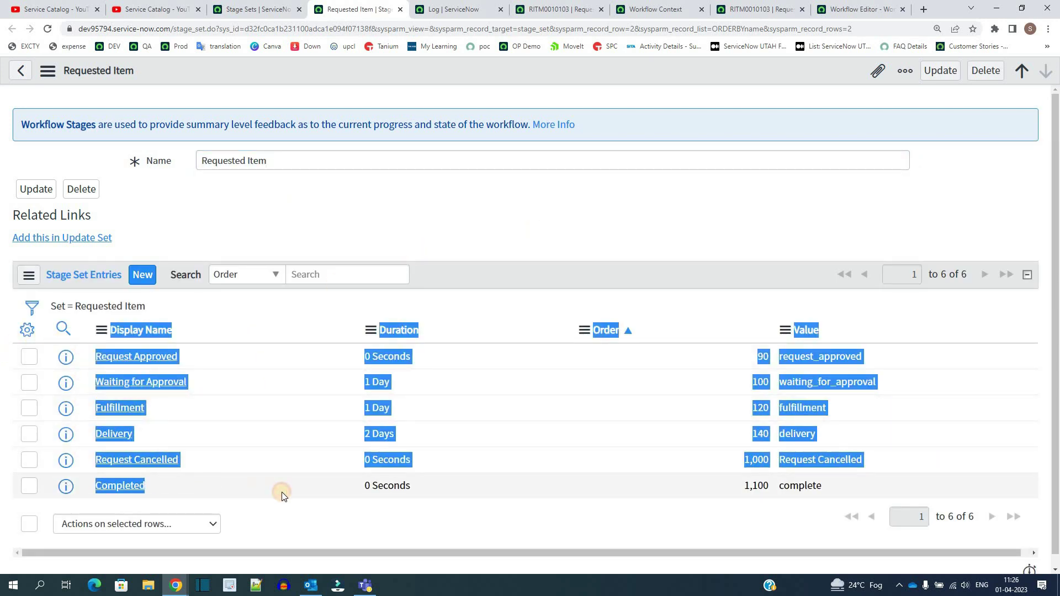
left_click(282, 492)
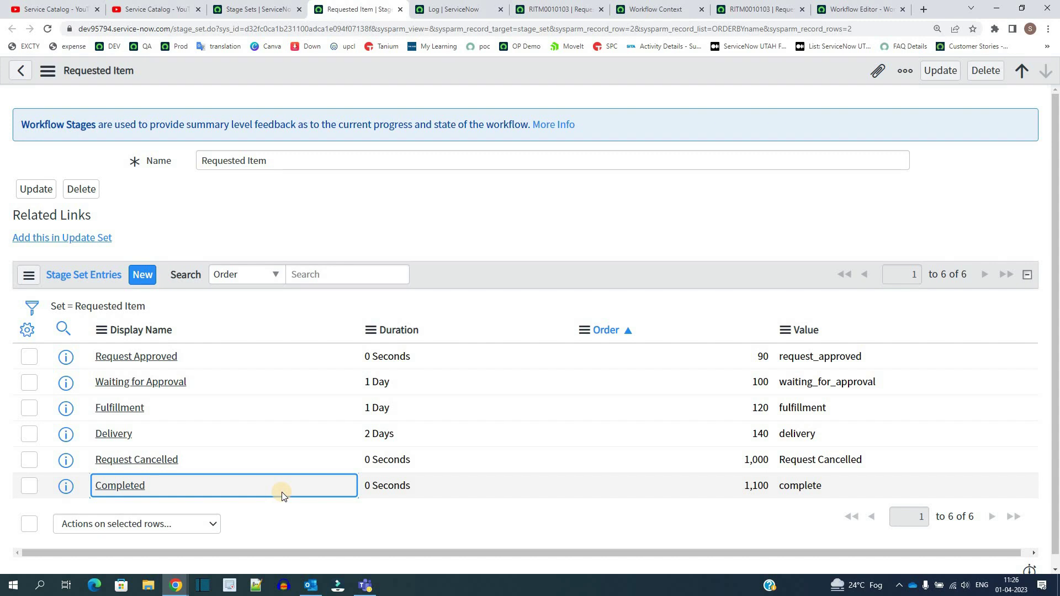
left_click(147, 275)
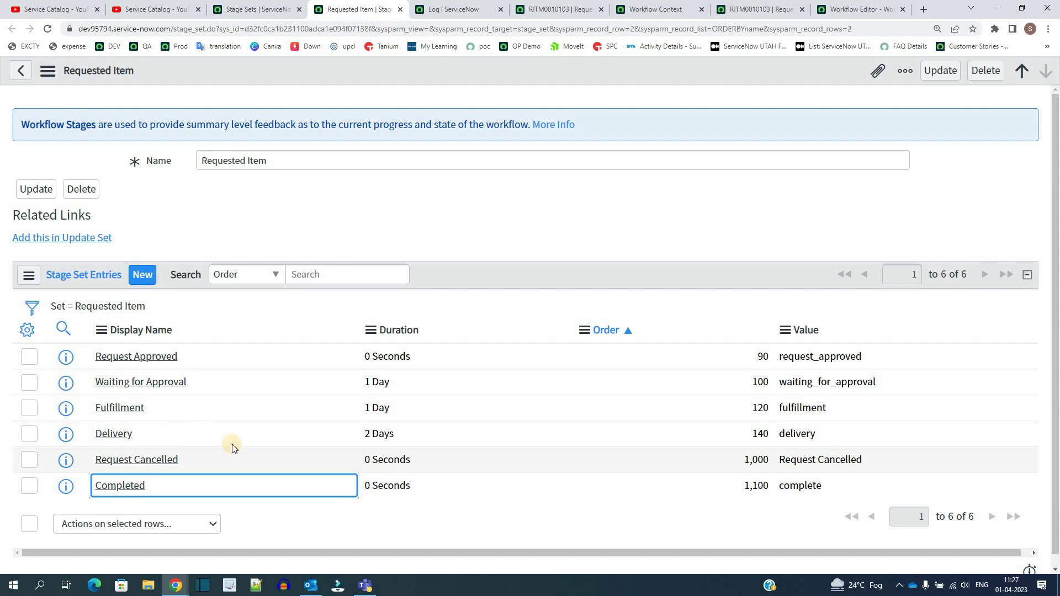
List the active workflow contexts and examine the State column.
left_click(257, 7)
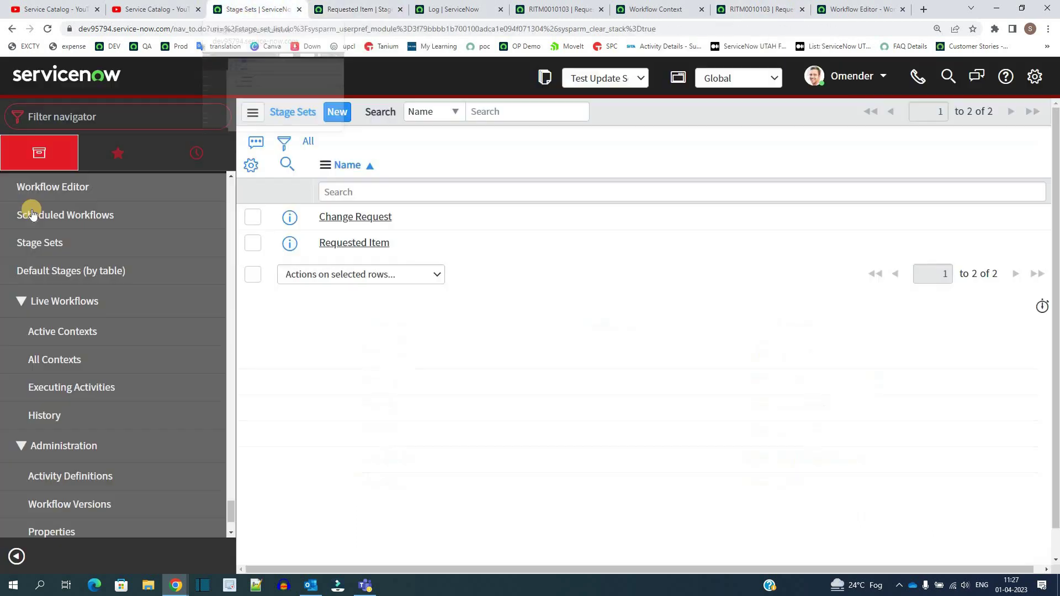
left_click(43, 341)
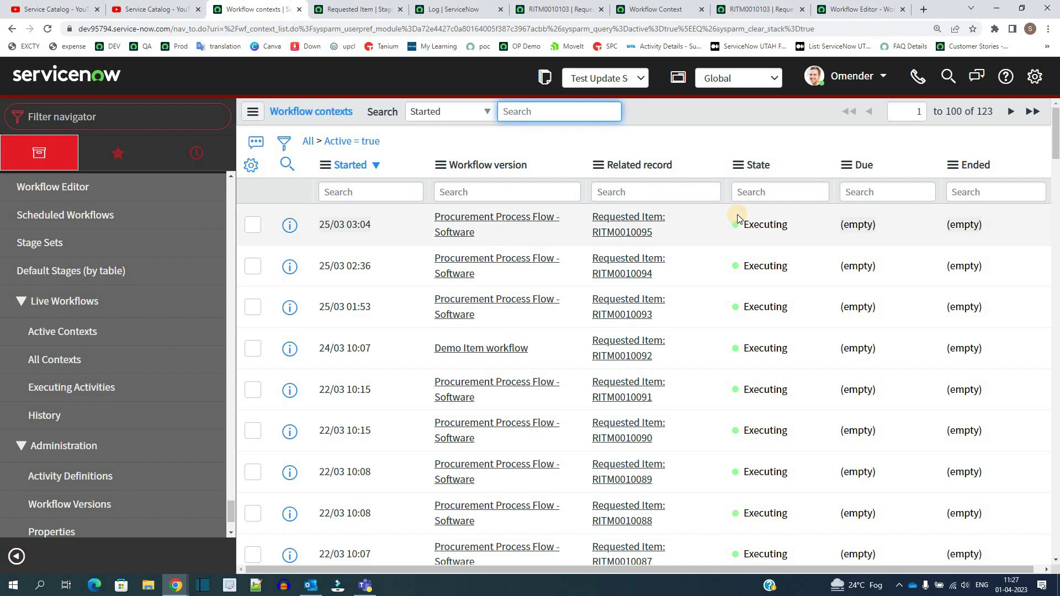
left_click_drag(780, 365, 797, 466)
left_click(797, 465)
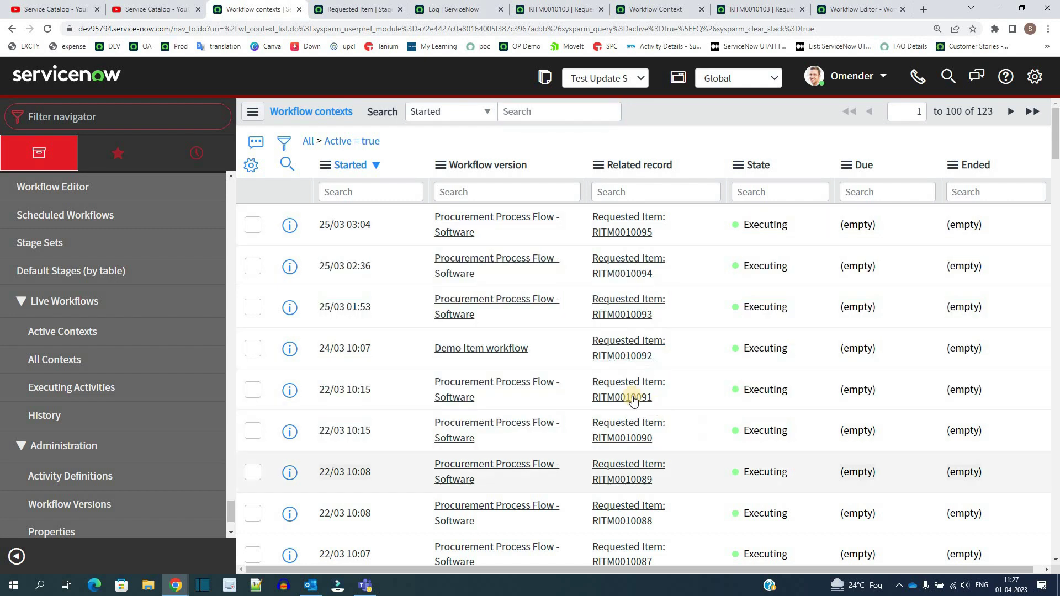
List all workflow contexts, mark the Workflow 911 entry and compare its related record and state with the context diagram.
scroll(38, 387, "down", 2)
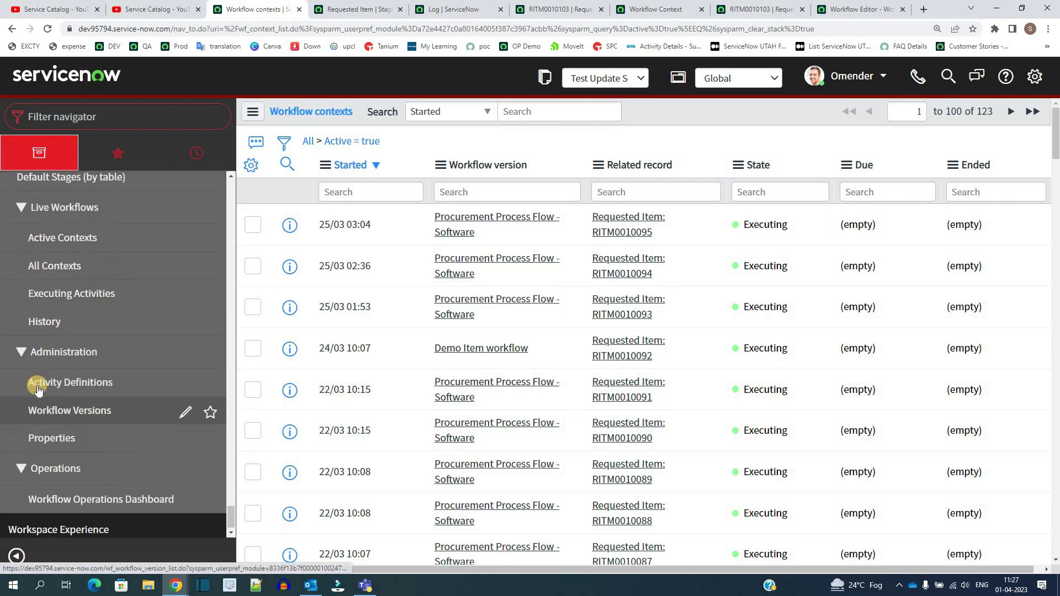
scroll(45, 374, "up", 1)
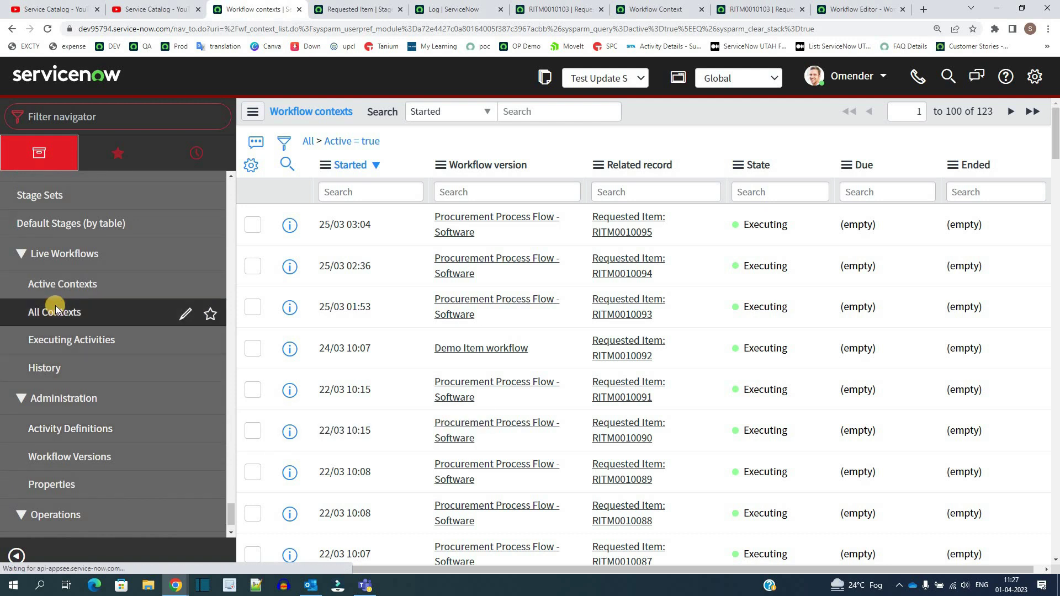
left_click(55, 305)
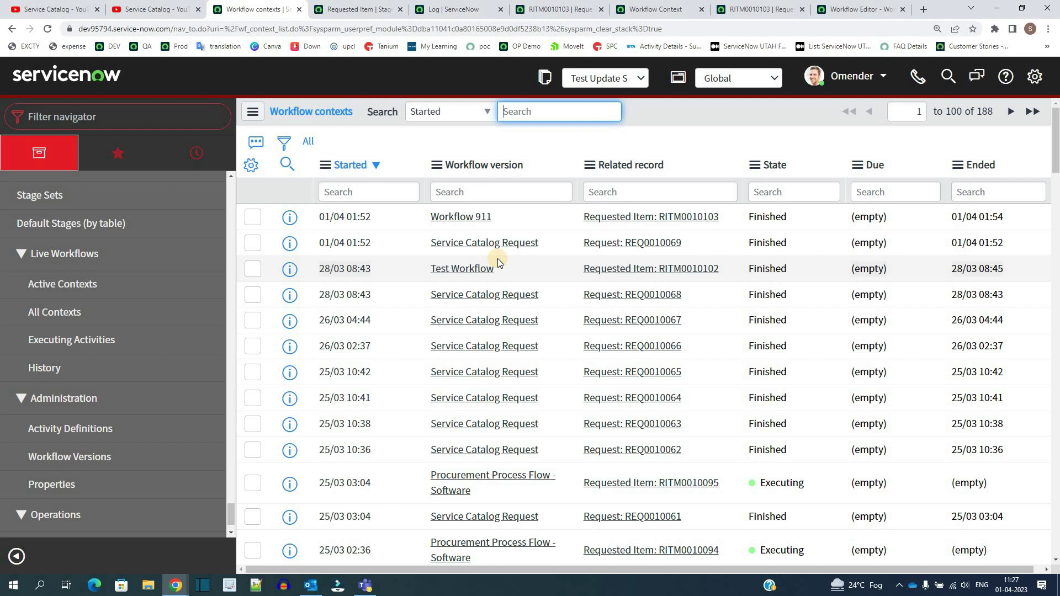
left_click(253, 217)
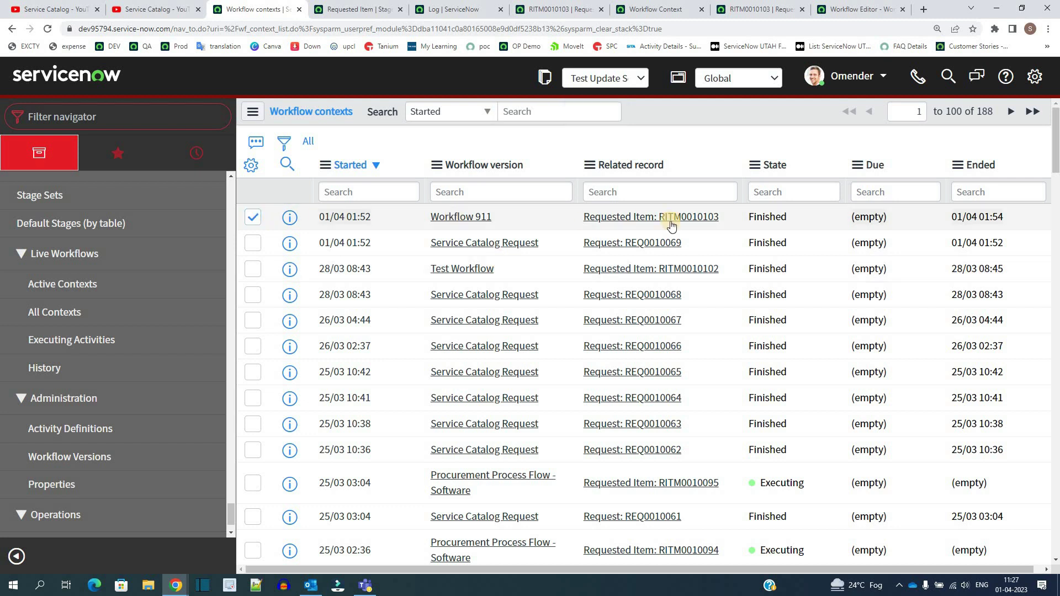
left_click_drag(586, 220, 414, 219)
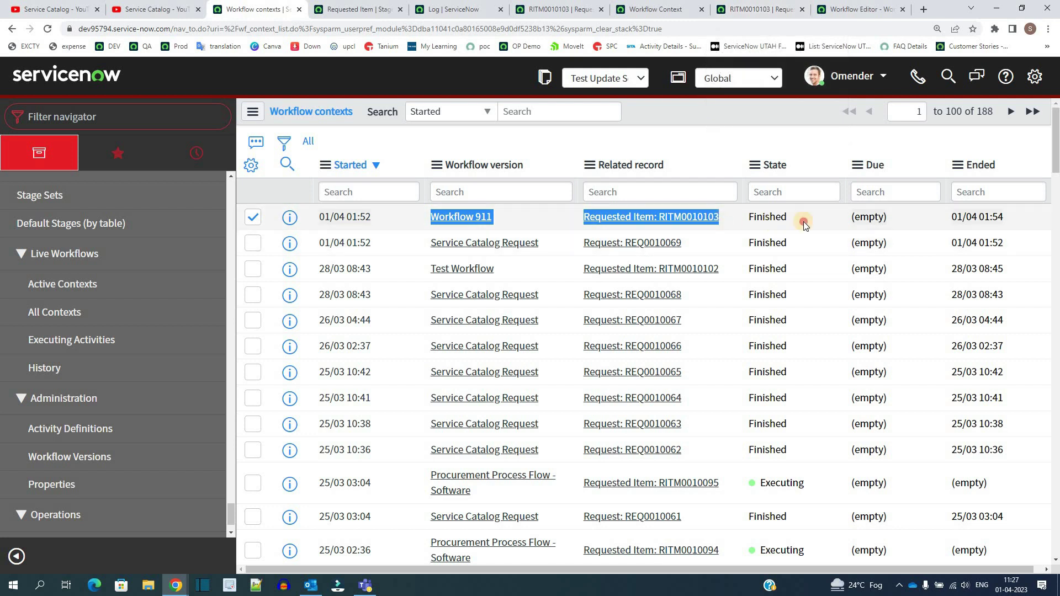
left_click(755, 220)
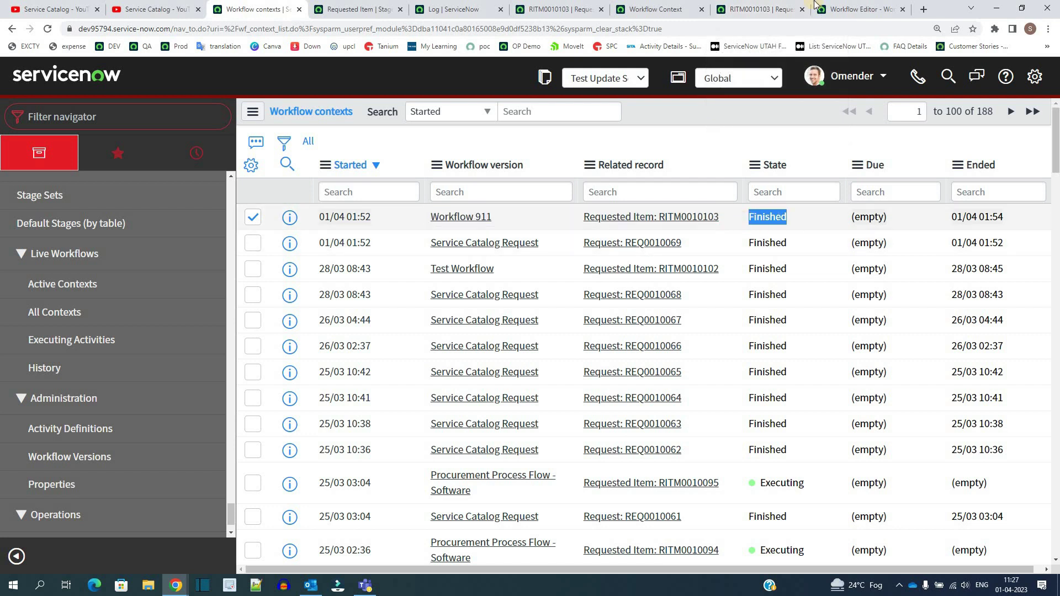
left_click(657, 6)
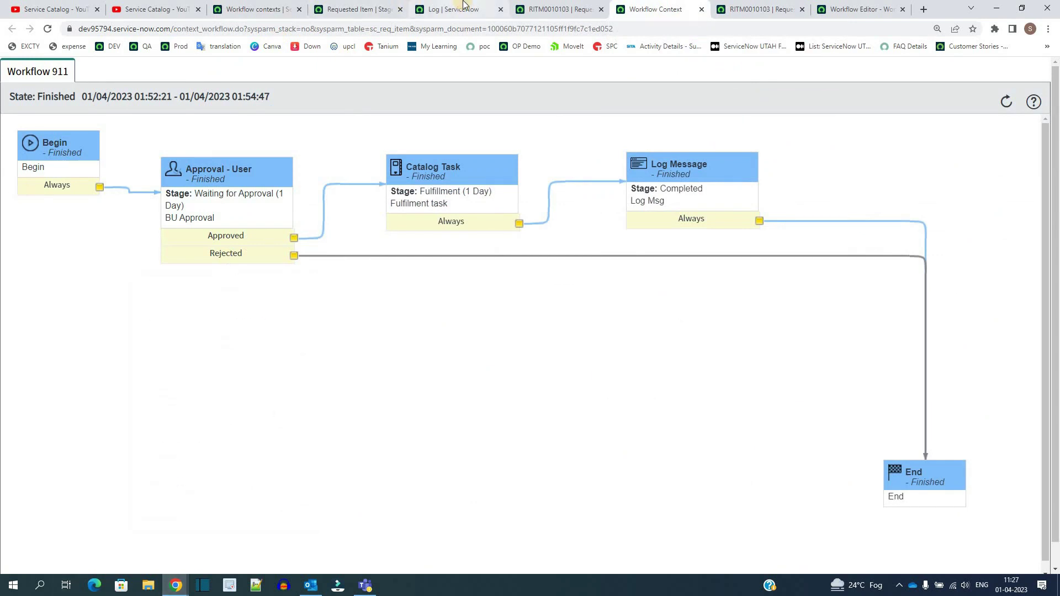
Open the Workflow Properties page and read through its logging, approver and stage settings.
left_click(255, 9)
left_click(52, 430)
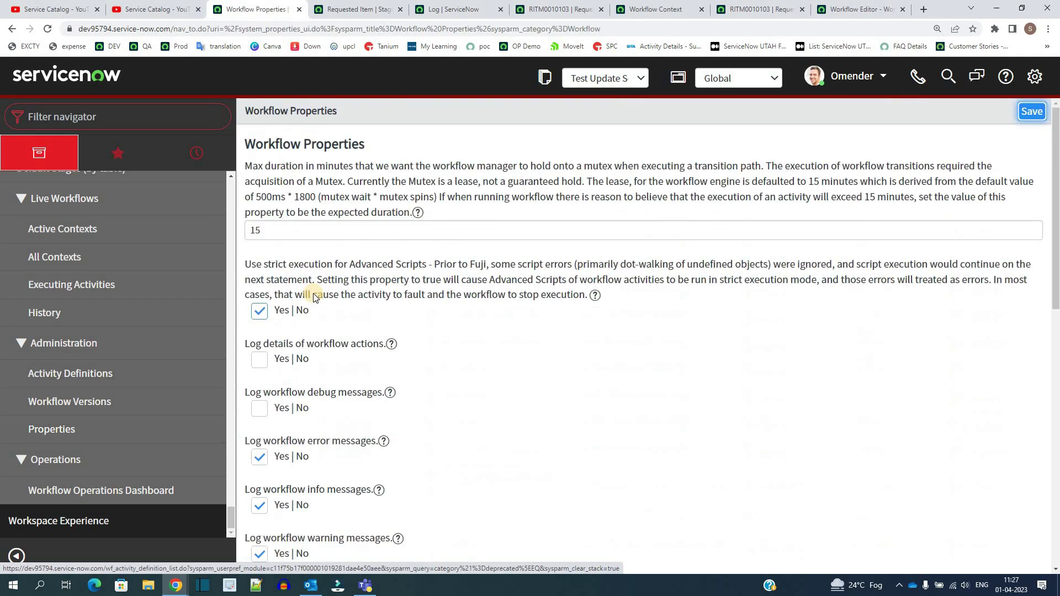
scroll(446, 298, "down", 9)
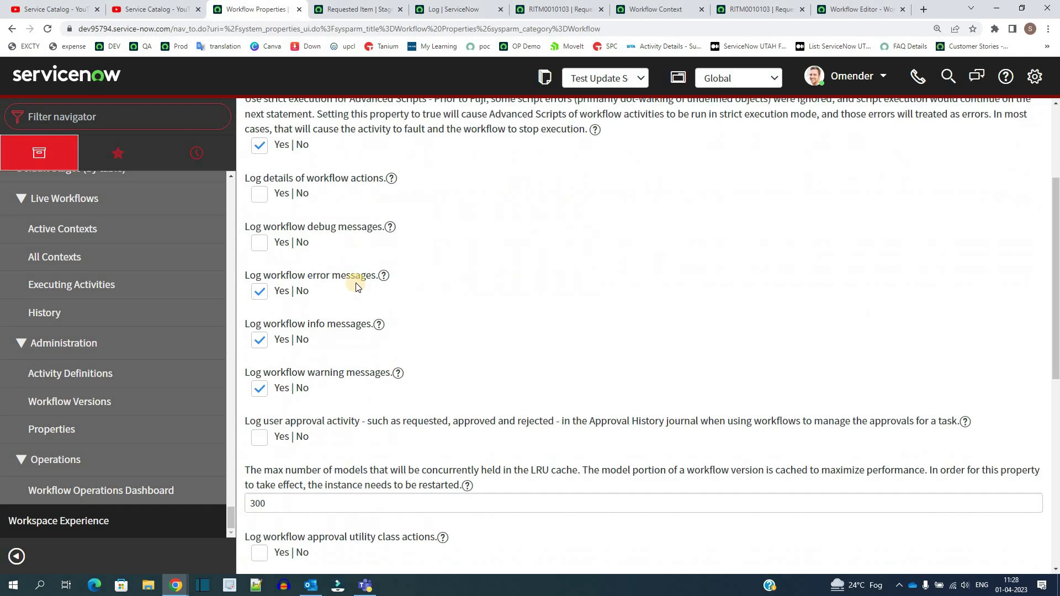
scroll(363, 367, "down", 2)
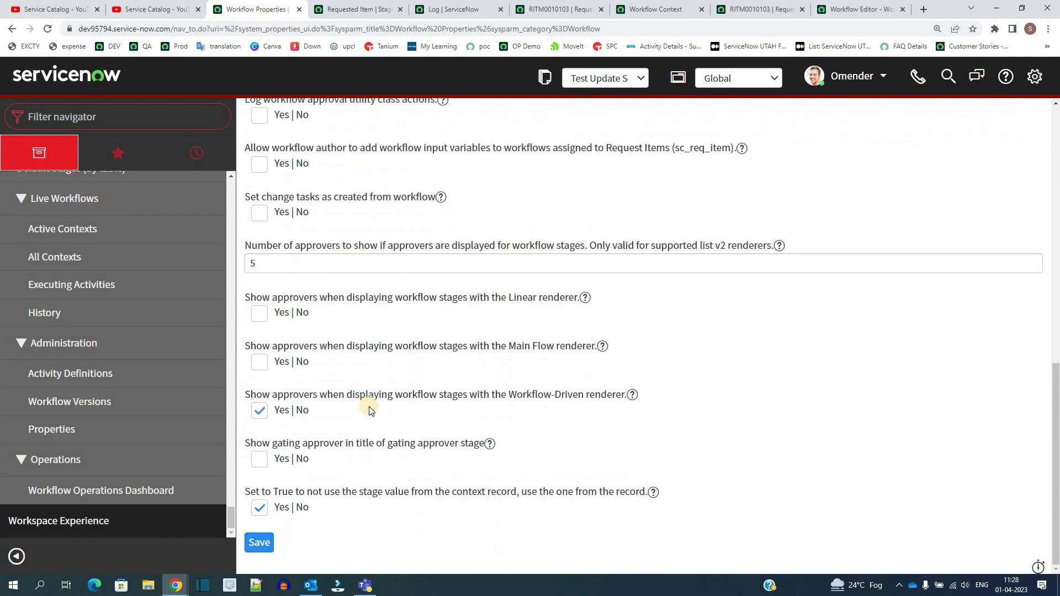
scroll(332, 309, "up", 11)
scroll(300, 296, "down", 8)
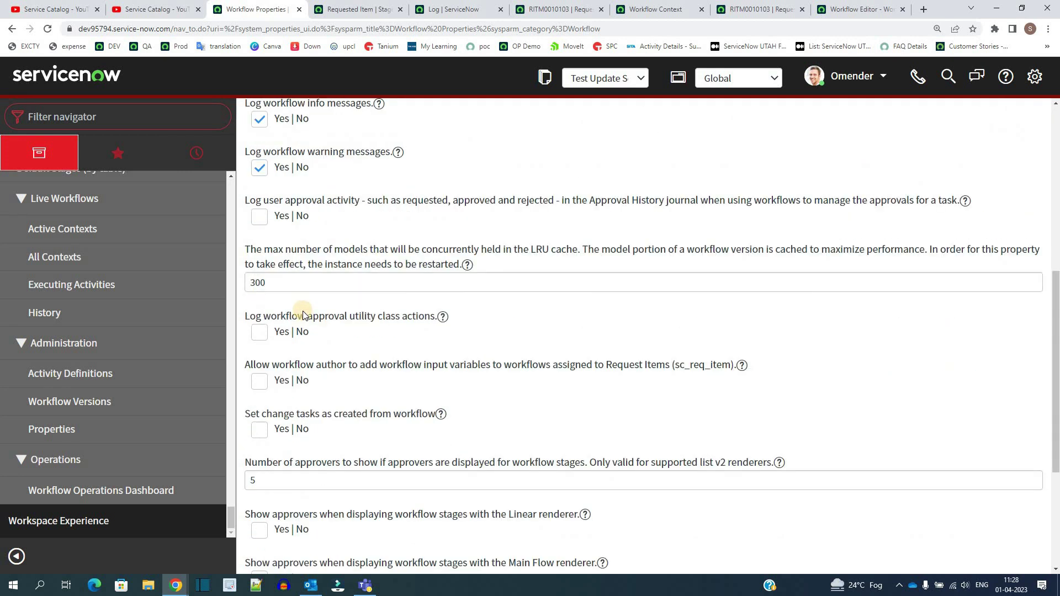
scroll(306, 312, "down", 4)
scroll(309, 327, "up", 12)
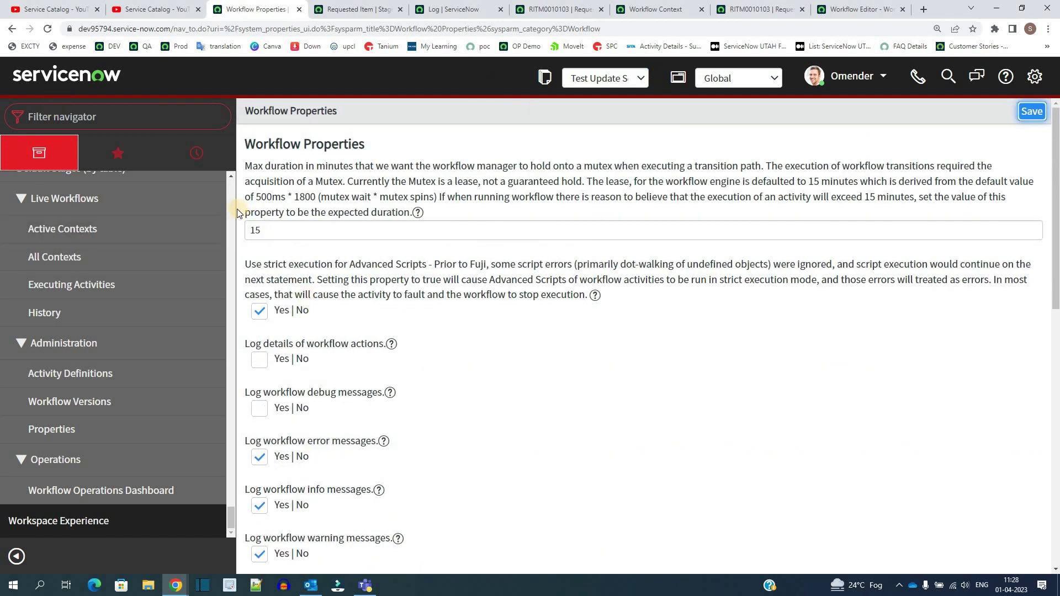
Revisit the requested item's record and its workflow context diagram.
left_click(568, 5)
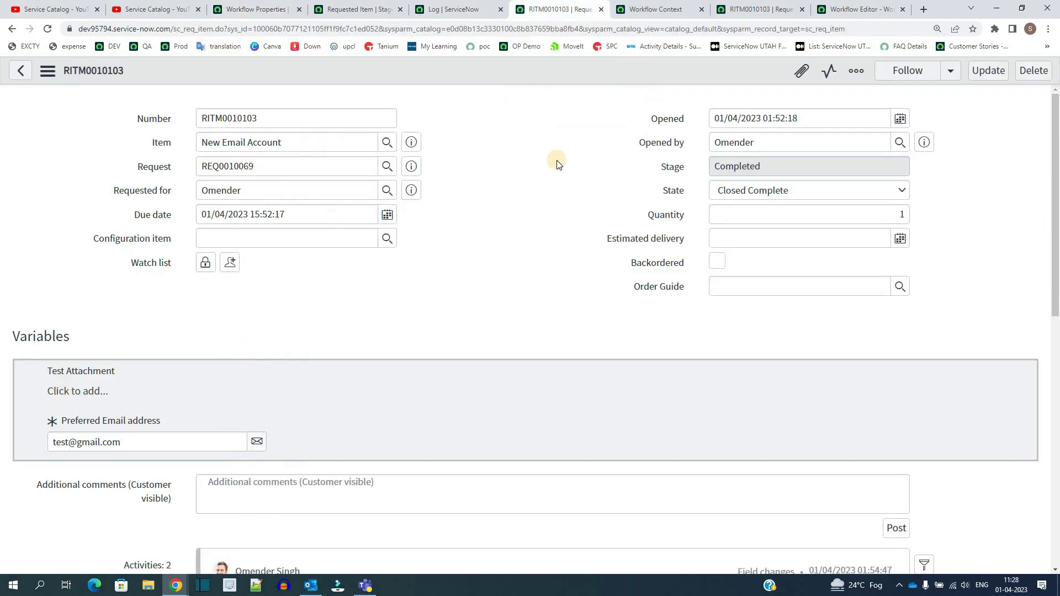
left_click(657, 9)
left_click(759, 8)
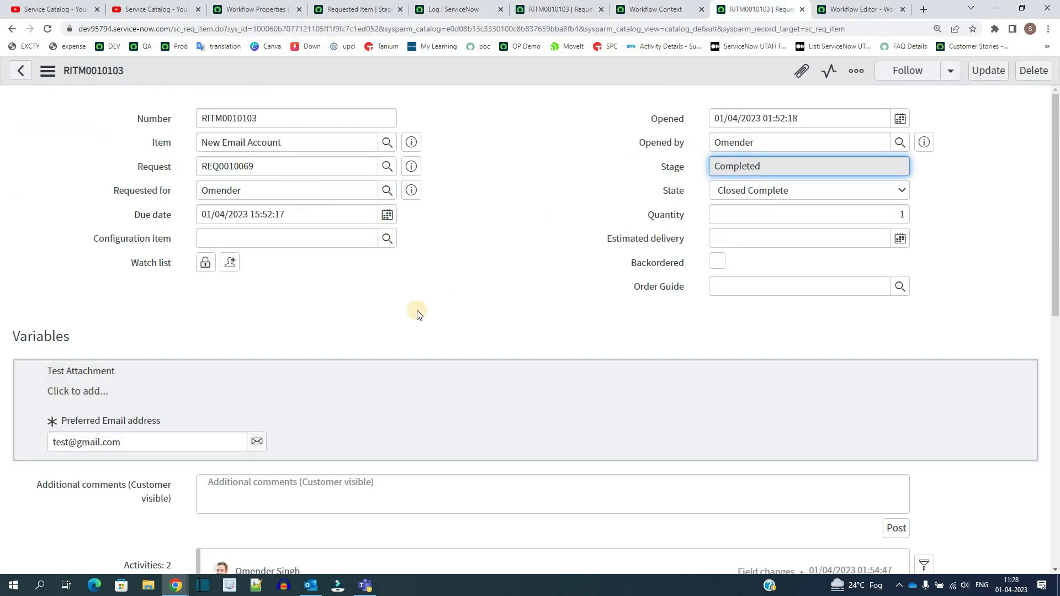
Review the actions available for the published Workflow 911 and open the properties of its Catalog Task activity.
left_click(860, 10)
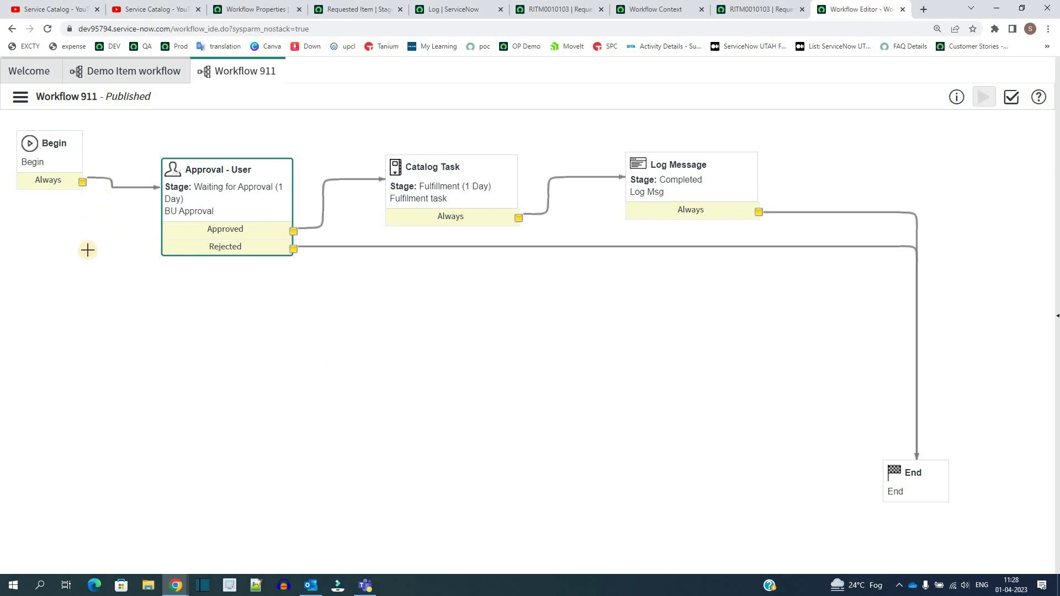
left_click(20, 96)
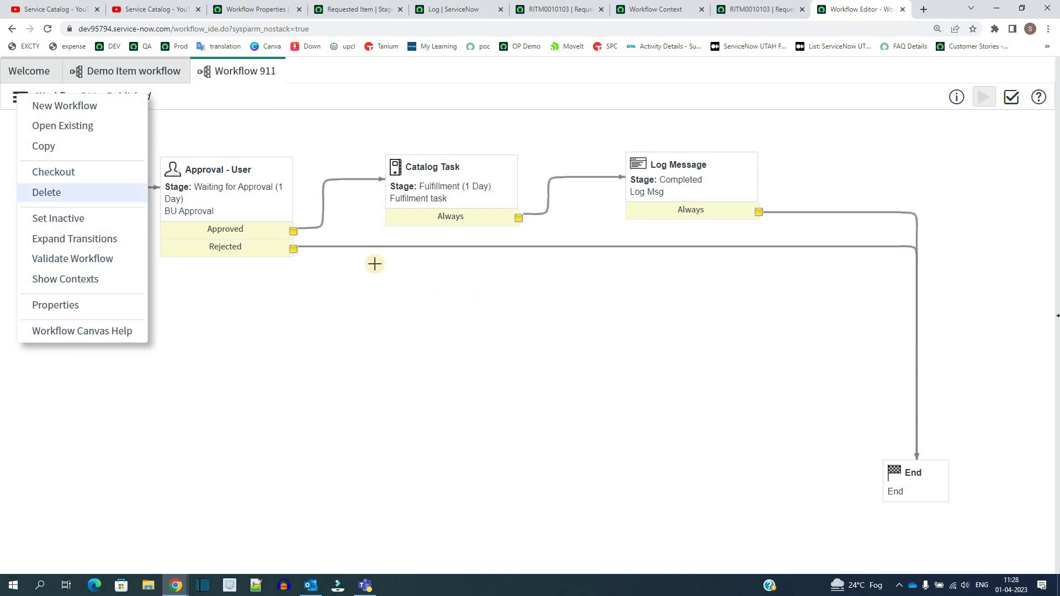
double_click(423, 174)
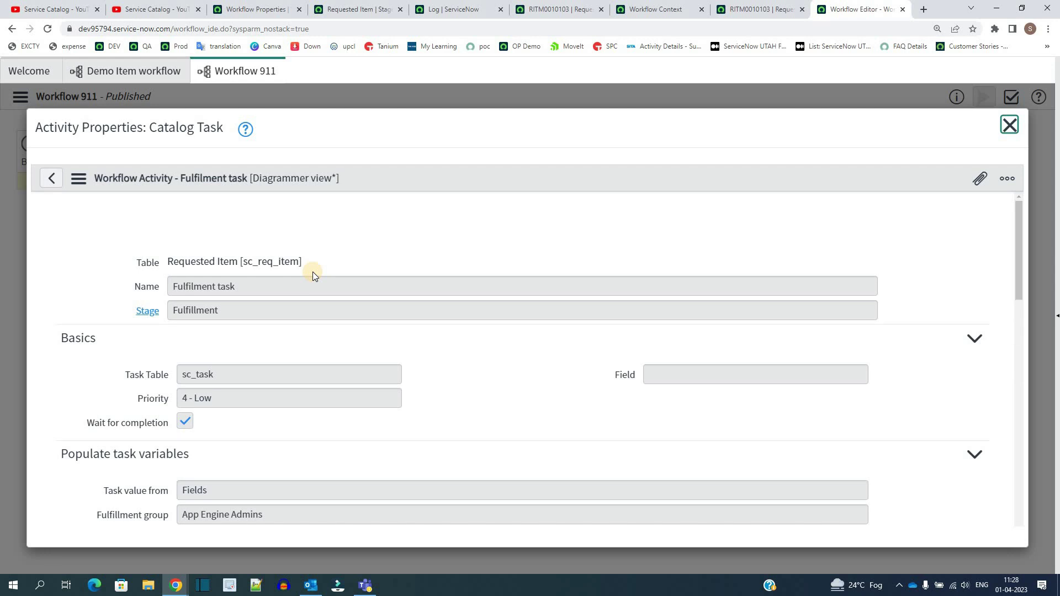
Read through the rest of the Catalog Task properties, close them and check out Workflow 911 for editing.
scroll(221, 380, "down", 10)
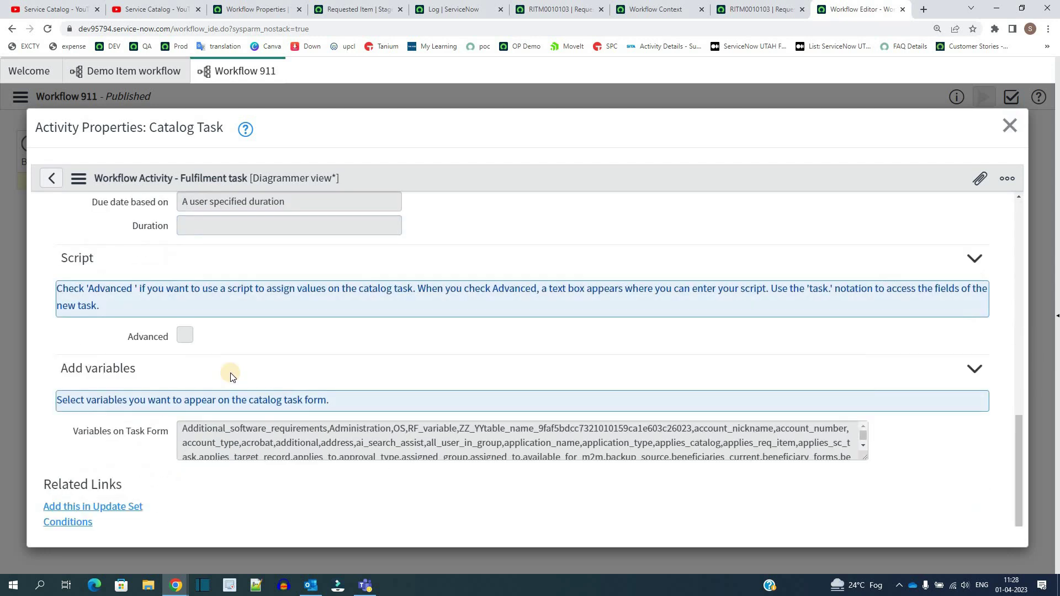
left_click(1009, 126)
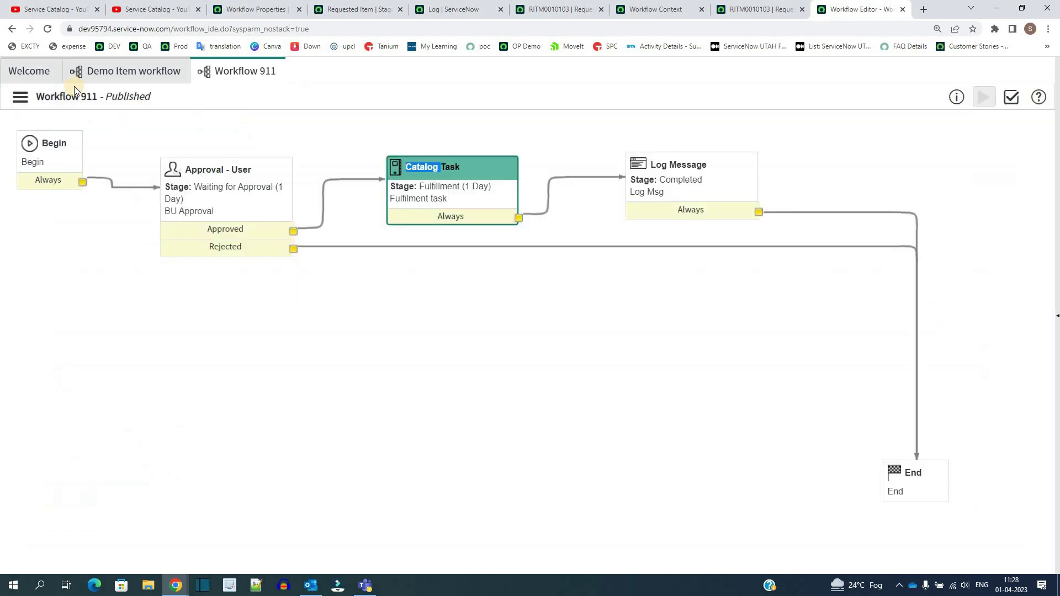
left_click(11, 100)
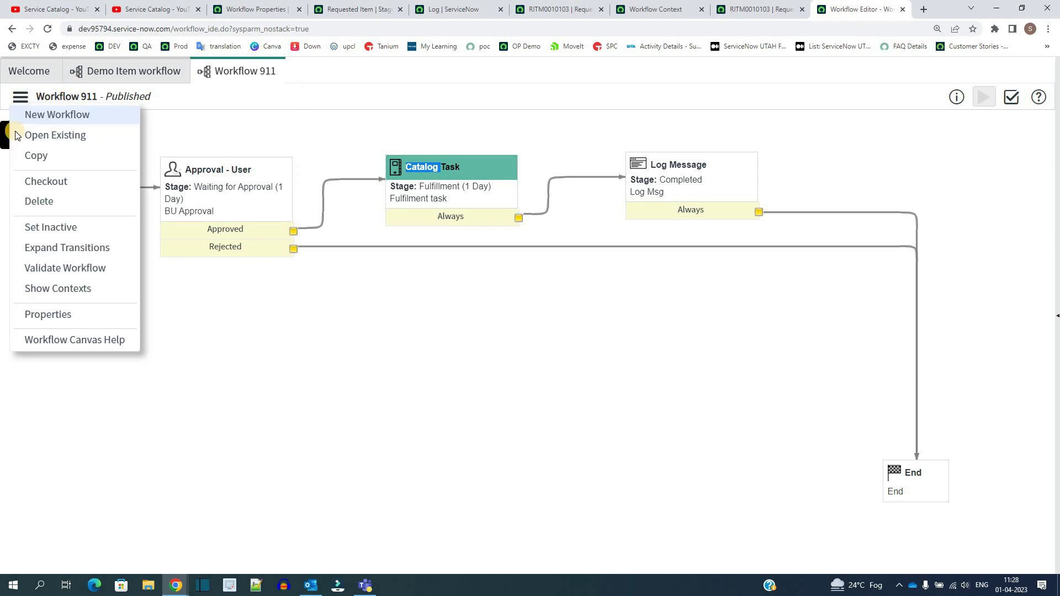
left_click(44, 178)
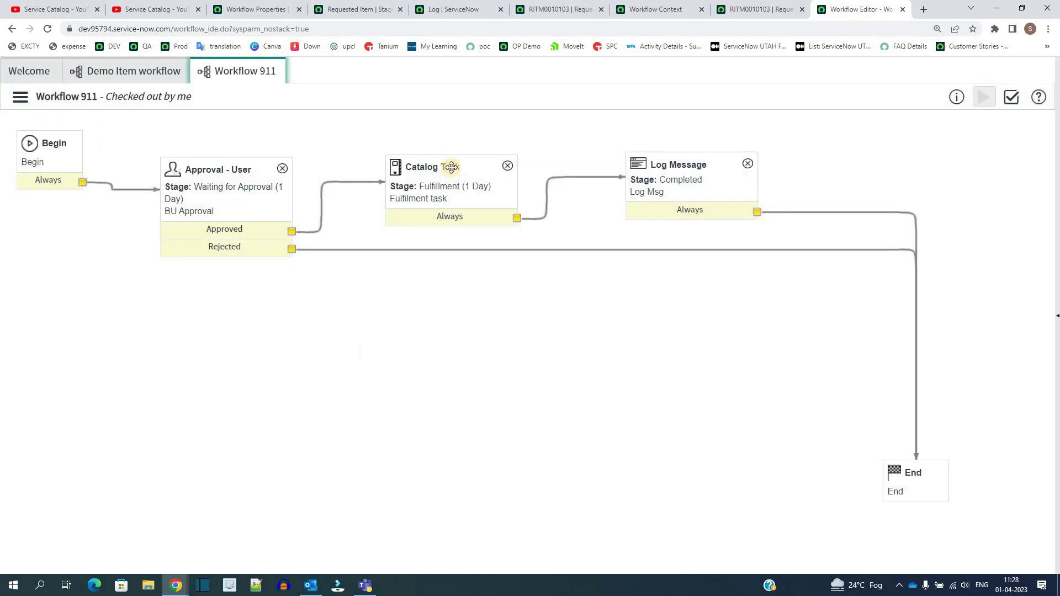
Move the Catalog Task and Approval - User activities lower on the canvas and publish Workflow 911 again.
left_click(416, 314)
left_click_drag(436, 167, 402, 315)
left_click_drag(178, 255, 111, 414)
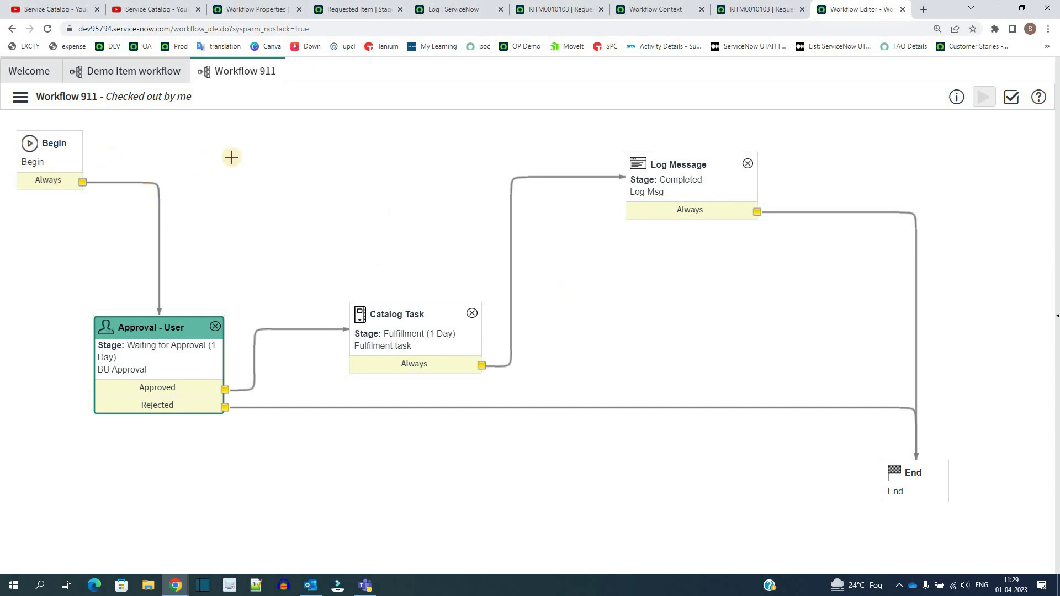
left_click(20, 96)
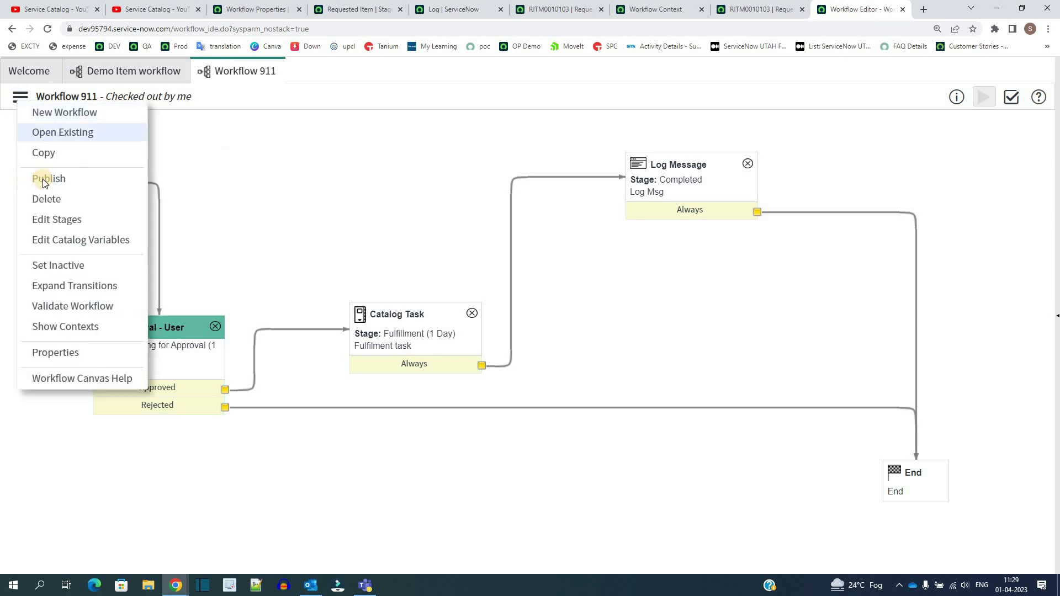
left_click(42, 179)
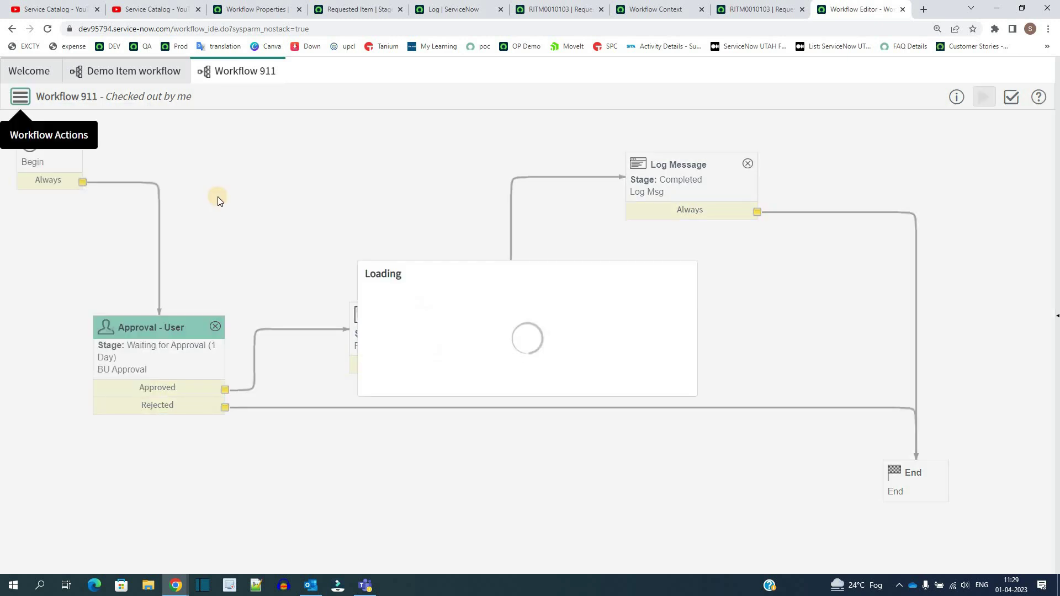